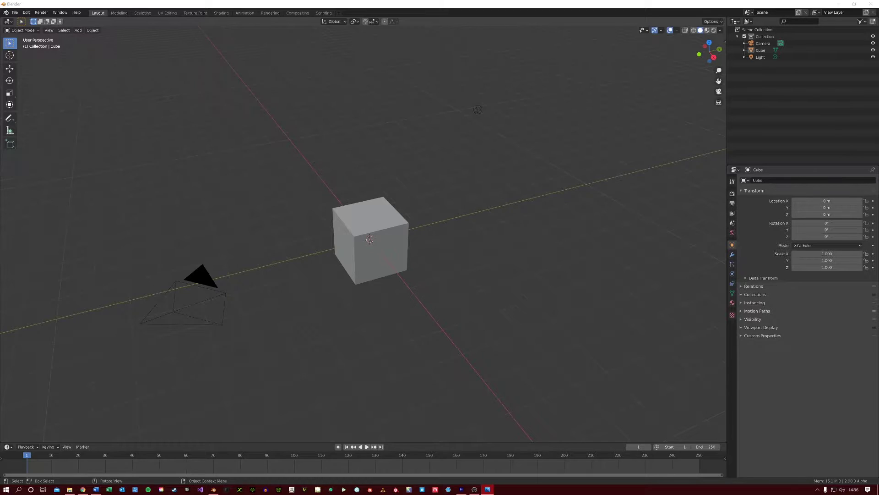
Bring the Photos window over Blender and maximise the Itsukushima torii gate photo.
{"action": "left_click_drag", "start_coordinate": [0, 229], "coordinate": [353, 132]}
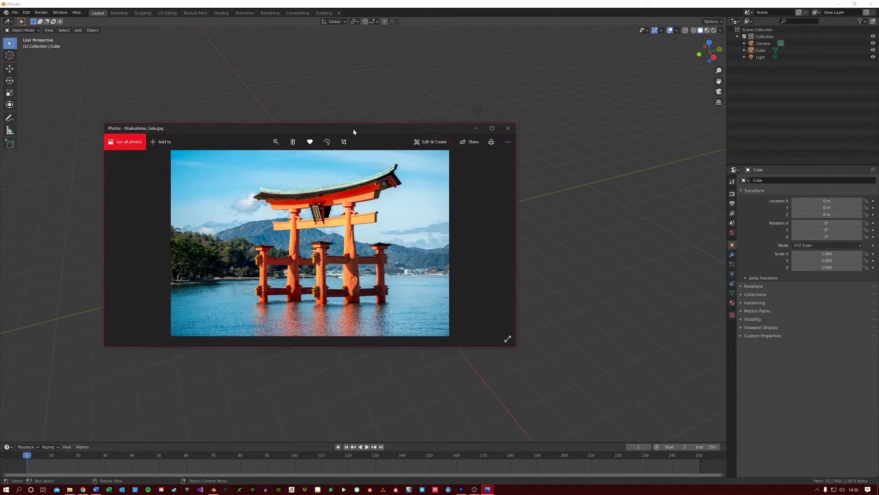
{"action": "double_click", "coordinate": [354, 131]}
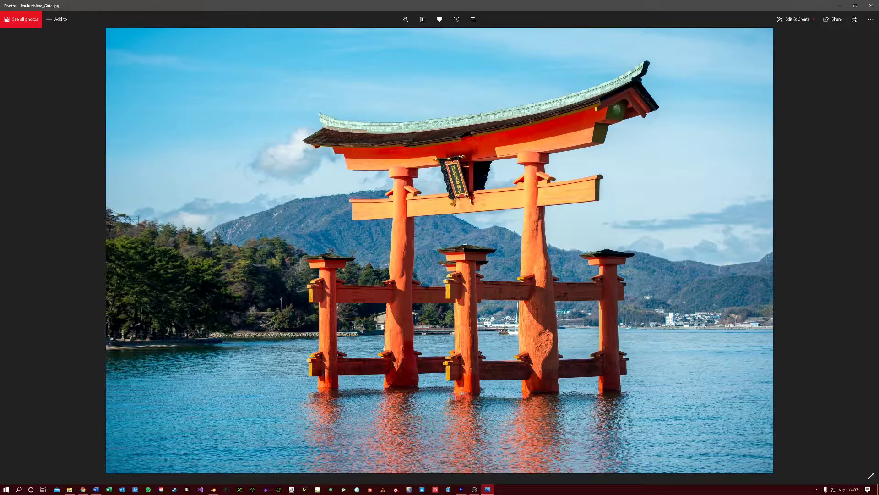
Open the wood texture photo from File Explorer, restore its window, and bring the Itsukushima photo forward.
{"action": "key", "text": "super+e"}
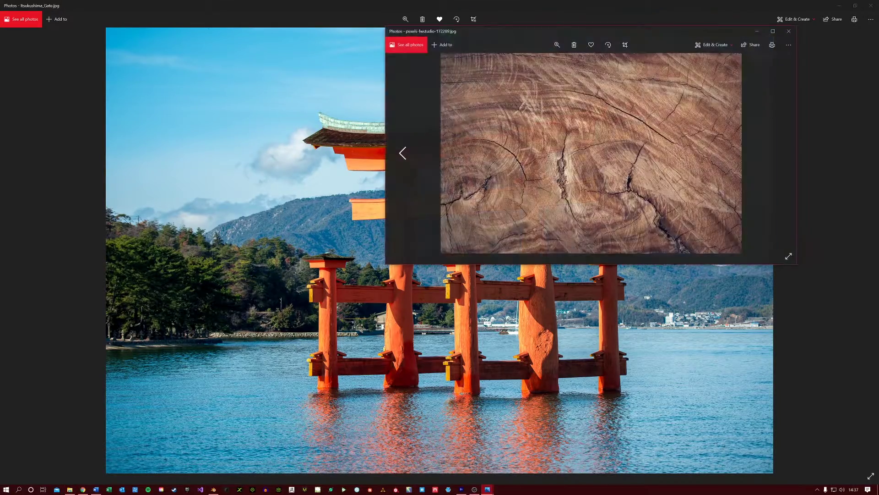
{"action": "double_click", "coordinate": [667, 31]}
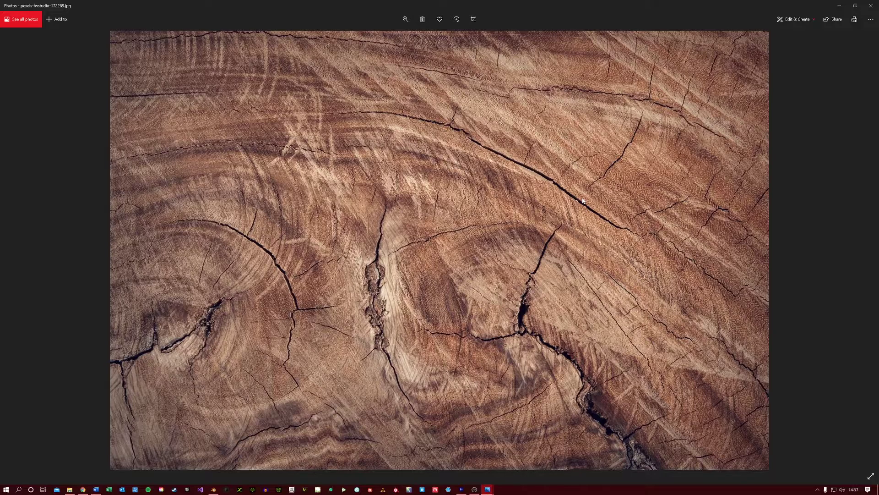
{"action": "left_click_drag", "start_coordinate": [496, 5], "coordinate": [61, 215]}
{"action": "left_click", "coordinate": [670, 219]}
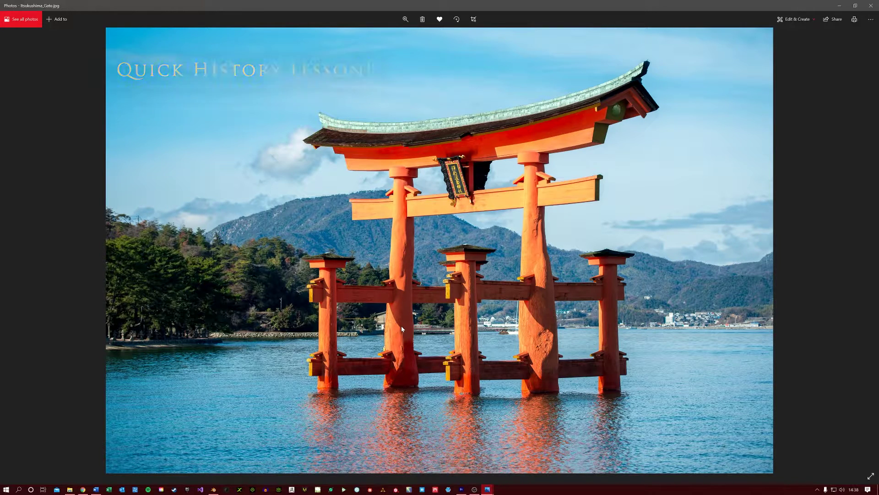
Minimise the gate photo, briefly recall it from the taskbar, then minimise it again to reveal Blender.
{"action": "left_click", "coordinate": [838, 6]}
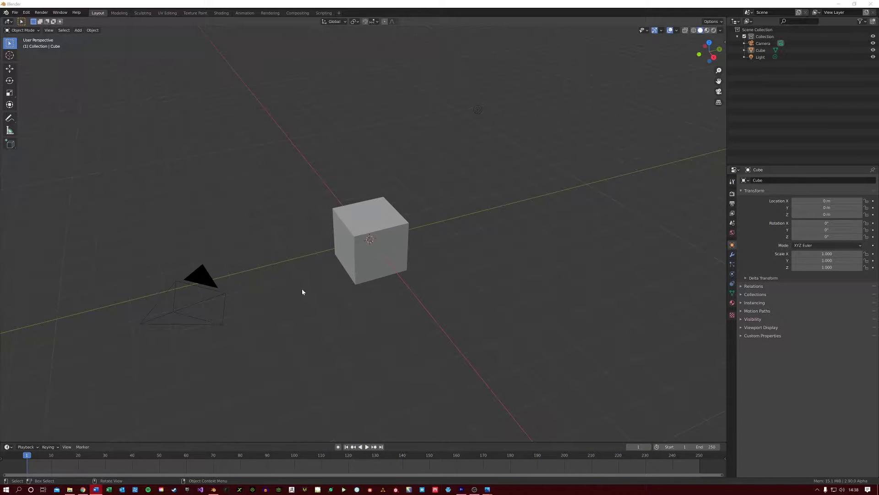
{"action": "middle_click_drag", "start_coordinate": [301, 289], "coordinate": [309, 285]}
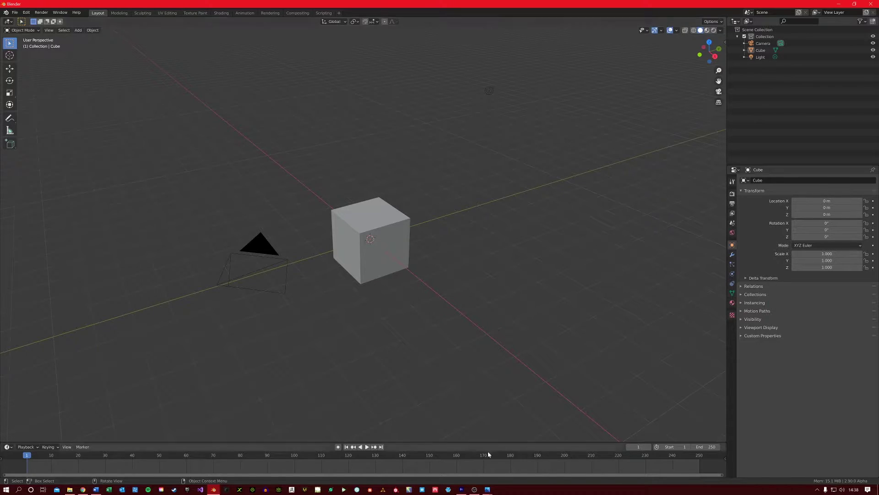
{"action": "left_click", "coordinate": [488, 489]}
{"action": "left_click", "coordinate": [462, 459]}
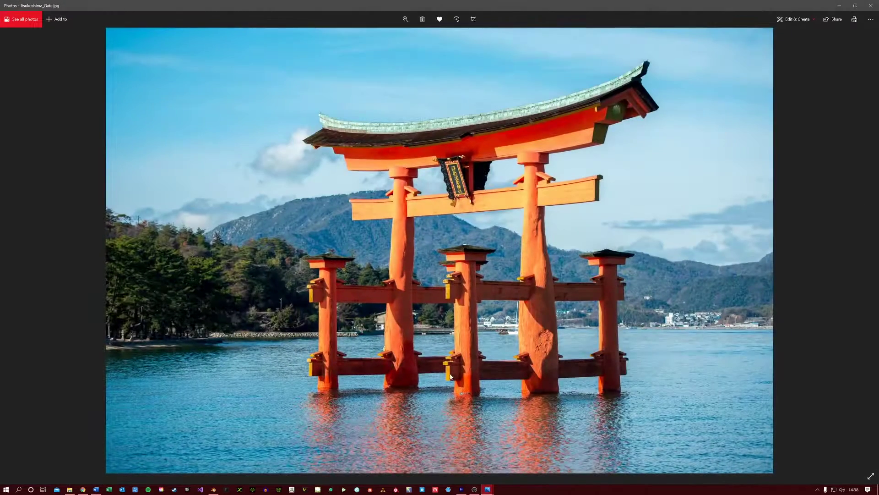
{"action": "left_click", "coordinate": [840, 6]}
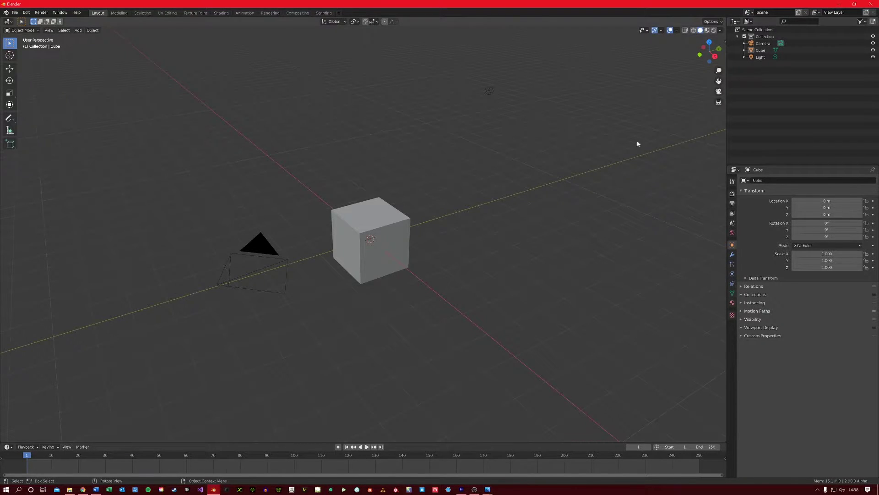
Add Itsukushima_Gate.jpg from the Torii Gate folder as a reference image.
{"action": "scroll", "coordinate": [380, 329], "scroll_direction": "down", "scroll_amount": 2}
{"action": "key", "text": "shift+a"}
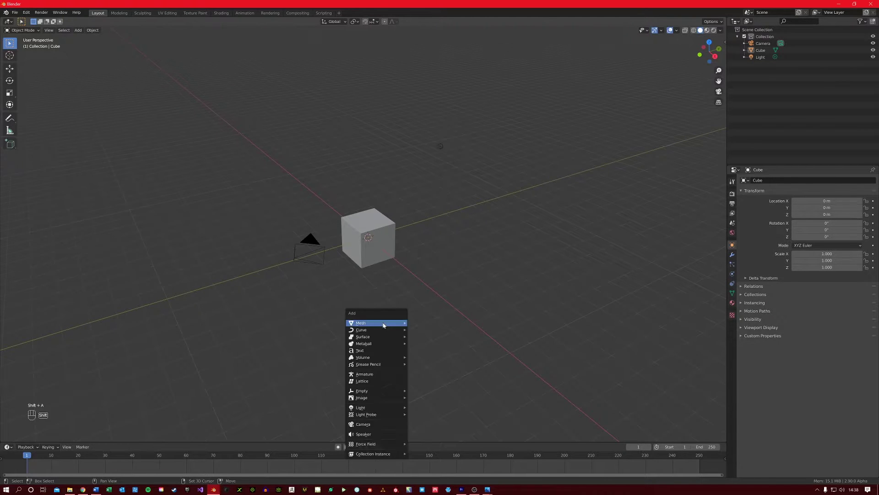
{"action": "mouse_move", "coordinate": [384, 325]}
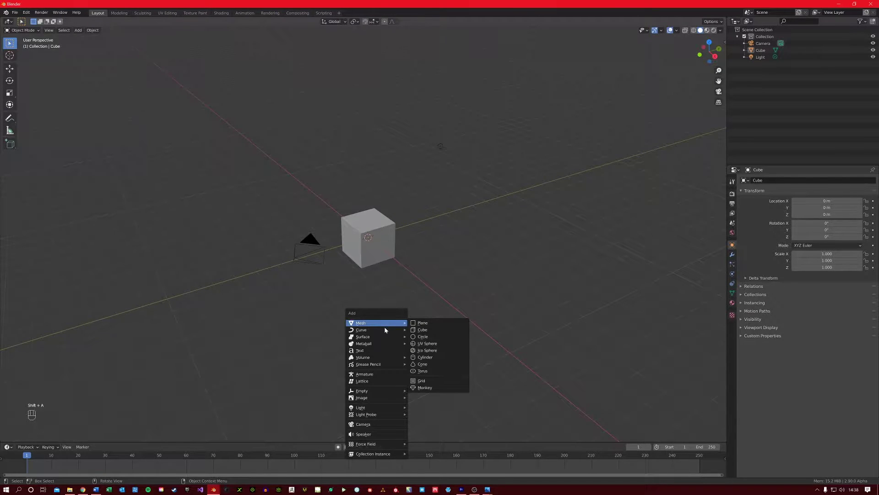
{"action": "mouse_move", "coordinate": [382, 399]}
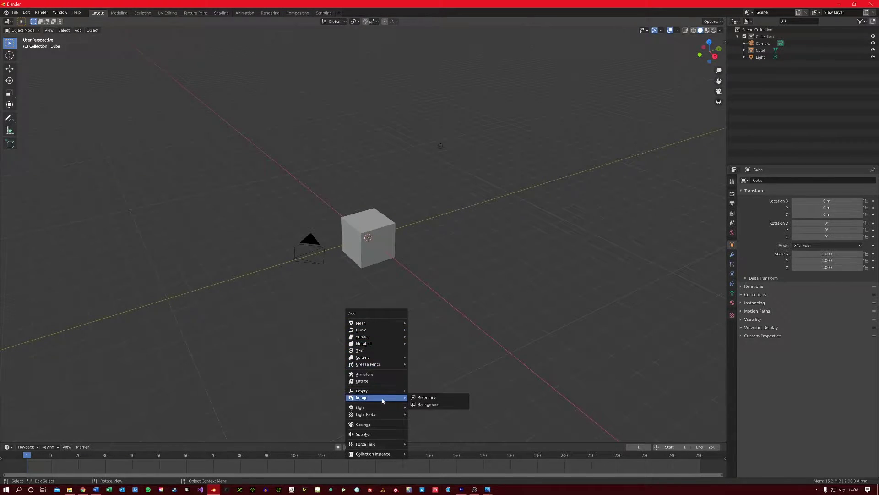
{"action": "left_click", "coordinate": [428, 398]}
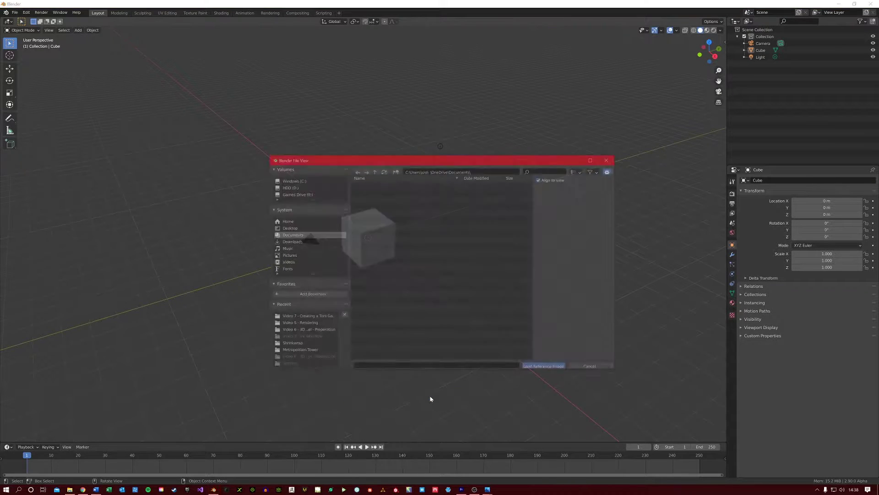
{"action": "double_click", "coordinate": [402, 239]}
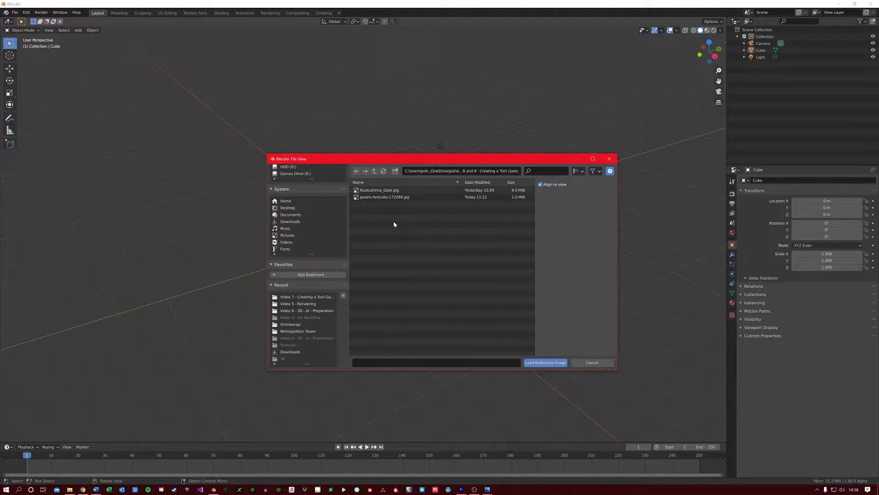
{"action": "double_click", "coordinate": [377, 192]}
Set the reference image's rotation to 0, 0, 0 in the sidebar Item tab.
{"action": "middle_click_drag", "start_coordinate": [377, 192], "coordinate": [382, 237], "text": "shift"}
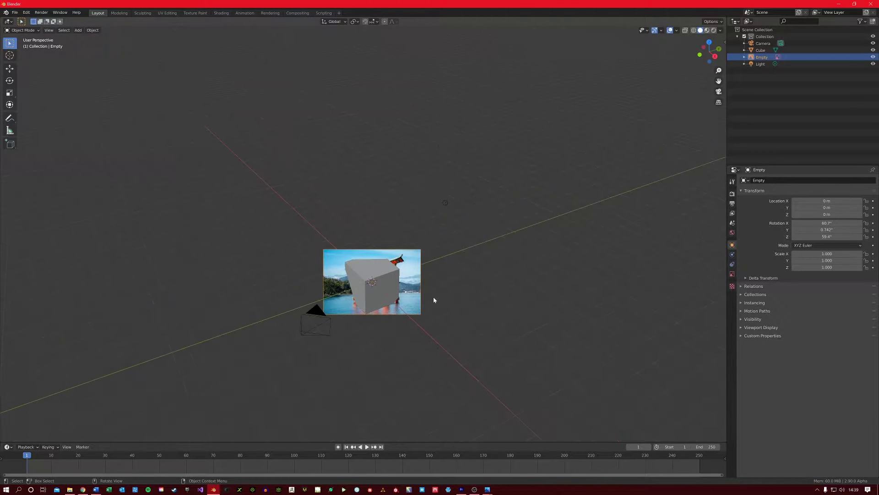
{"action": "key", "text": "n"}
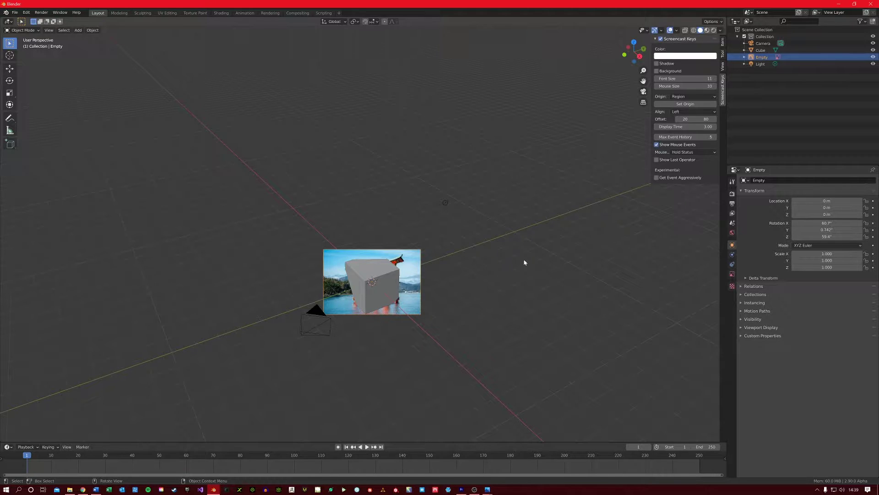
{"action": "left_click", "coordinate": [723, 44]}
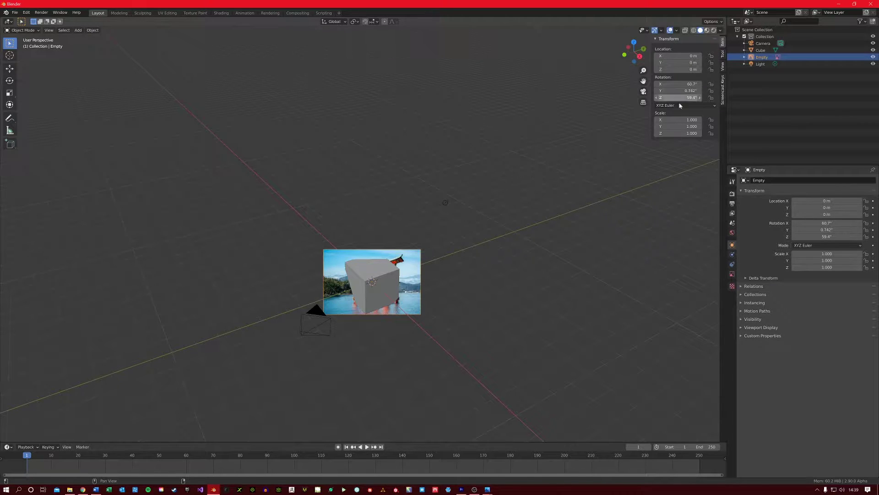
{"action": "left_click", "coordinate": [678, 84]}
{"action": "type", "text": "0"}
{"action": "key", "text": "Tab"}
{"action": "type", "text": "0"}
{"action": "key", "text": "Tab"}
{"action": "type", "text": "0"}
{"action": "key", "text": "Return"}
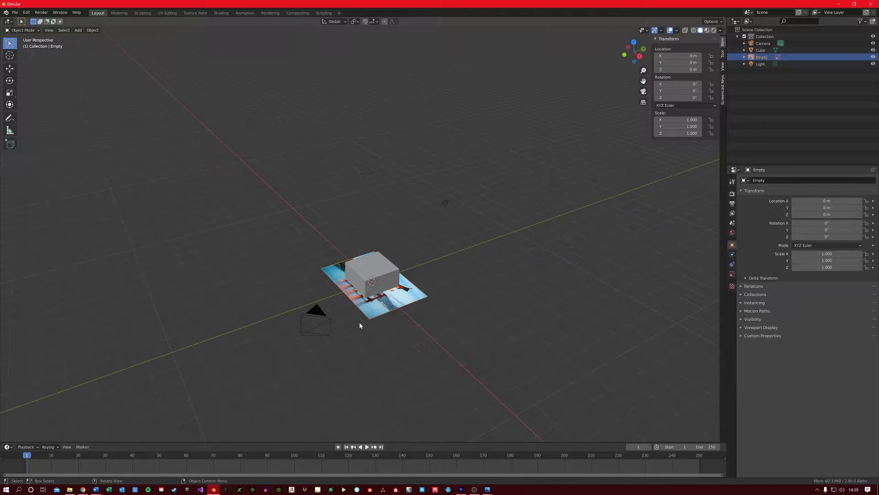
{"action": "scroll", "coordinate": [360, 326], "scroll_direction": "up", "scroll_amount": 1}
Delete the default cube, light and camera.
{"action": "left_click", "coordinate": [379, 293]}
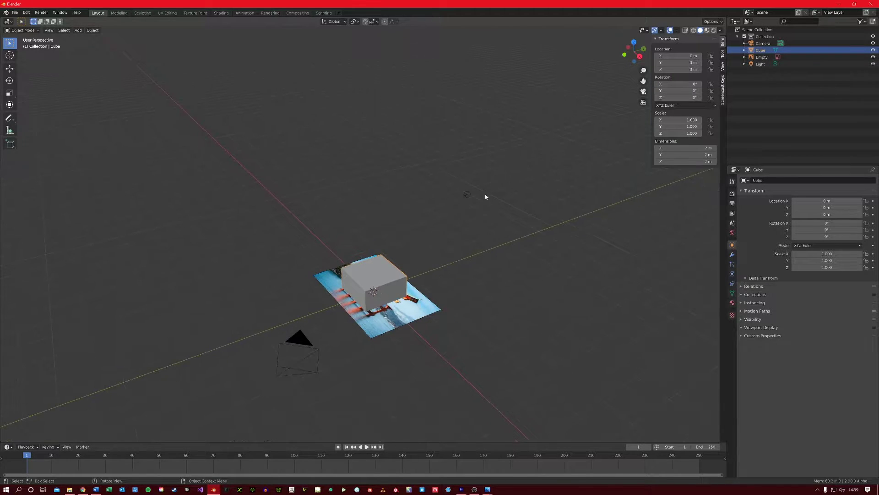
{"action": "key", "text": "Delete"}
{"action": "left_click", "coordinate": [467, 194]}
{"action": "key", "text": "Delete"}
{"action": "left_click", "coordinate": [300, 348]}
{"action": "key", "text": "Delete"}
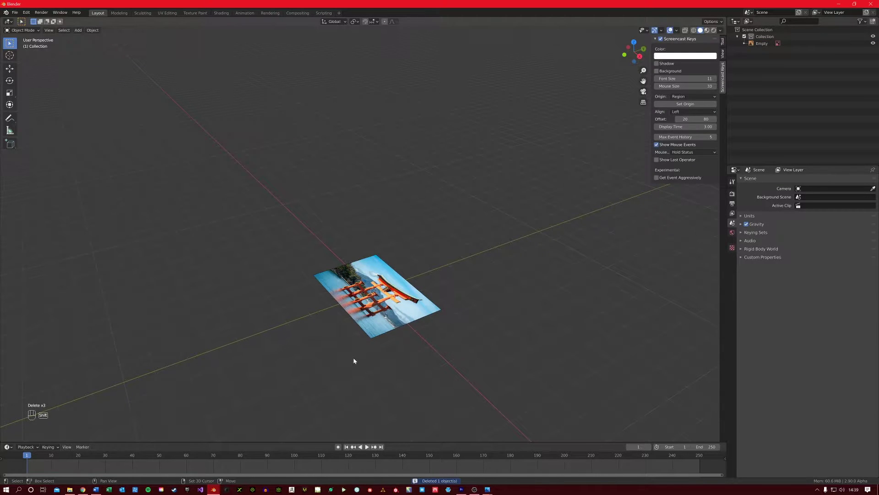
Rotate the reference image 90° about X and 90° about Z to stand it upright.
{"action": "middle_click_drag", "start_coordinate": [354, 361], "coordinate": [342, 334], "text": "shift"}
{"action": "scroll", "coordinate": [343, 331], "scroll_direction": "up", "scroll_amount": 1}
{"action": "left_click", "coordinate": [366, 297]}
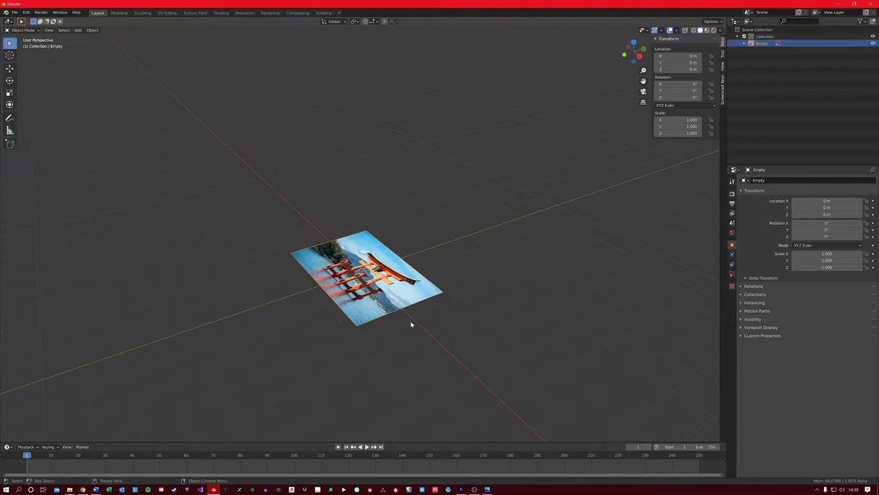
{"action": "key", "text": "r"}
{"action": "type", "text": "x"}
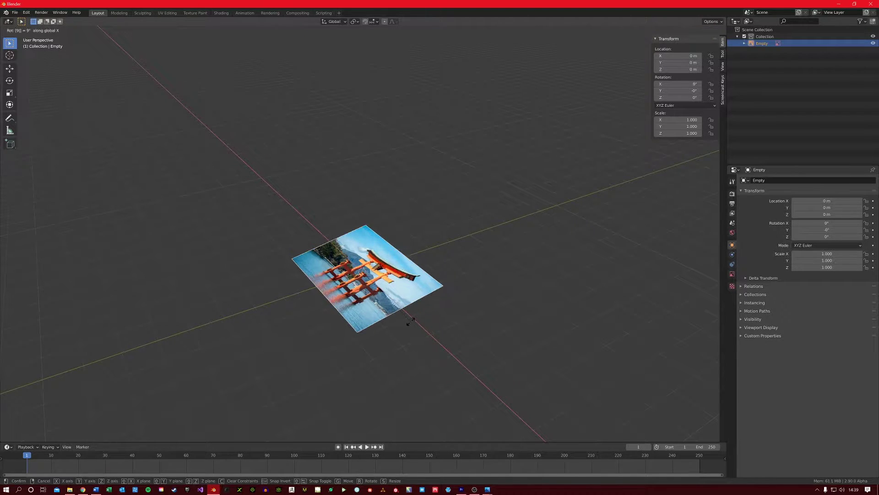
{"action": "type", "text": "90"}
{"action": "key", "text": "Return"}
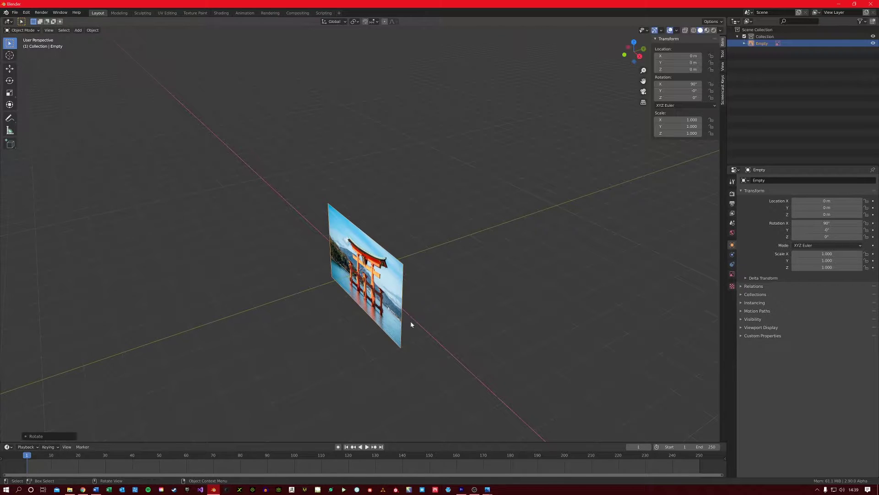
{"action": "type", "text": "rz90"}
{"action": "key", "text": "Return"}
Move the image to X -4.9927 m and scale it to 2.538.
{"action": "key", "text": "g"}
{"action": "key", "text": "x"}
{"action": "left_click", "coordinate": [342, 321]}
{"action": "key", "text": "s"}
{"action": "left_click", "coordinate": [565, 307]}
{"action": "middle_click_drag", "start_coordinate": [565, 306], "coordinate": [482, 301]}
Raise the image to Z 4.5816 m and frame it in the view.
{"action": "key", "text": "g"}
{"action": "key", "text": "z"}
{"action": "left_click", "coordinate": [478, 223]}
{"action": "middle_click_drag", "start_coordinate": [478, 223], "coordinate": [427, 229]}
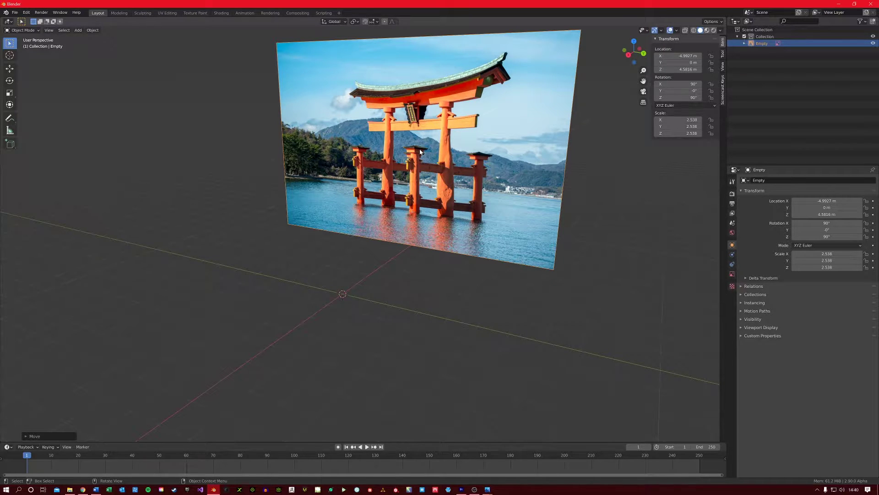
{"action": "scroll", "coordinate": [421, 154], "scroll_direction": "up", "scroll_amount": 2}
{"action": "middle_click_drag", "start_coordinate": [430, 165], "coordinate": [369, 280], "text": "shift"}
{"action": "scroll", "coordinate": [376, 273], "scroll_direction": "up", "scroll_amount": 1}
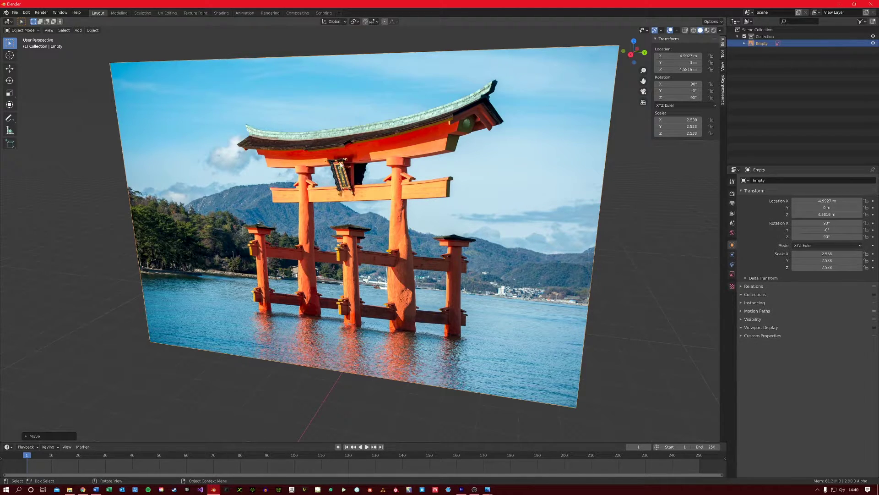
{"action": "scroll", "coordinate": [341, 187], "scroll_direction": "down", "scroll_amount": 2}
{"action": "middle_click_drag", "start_coordinate": [341, 186], "coordinate": [326, 188]}
{"action": "middle_click_drag", "start_coordinate": [326, 189], "coordinate": [321, 188]}
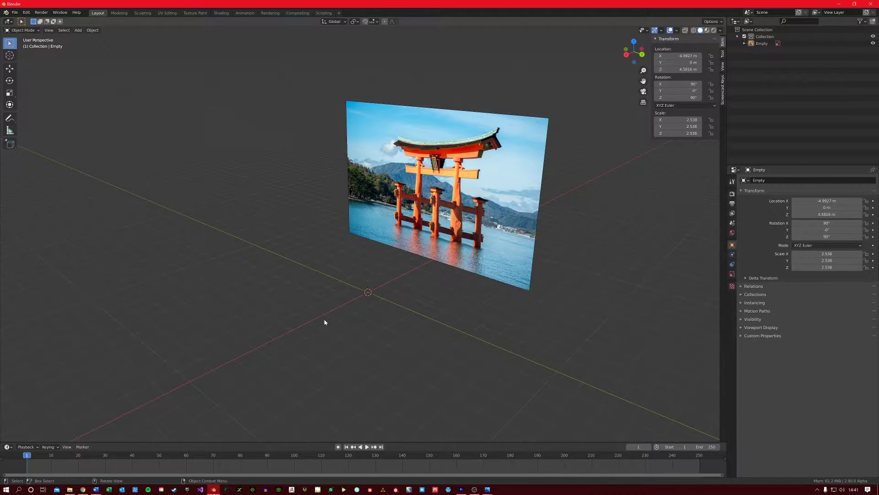
Save As ToriiGate_01.blend inside the Torii Gate course folder.
{"action": "left_click", "coordinate": [15, 13]}
{"action": "left_click", "coordinate": [27, 65]}
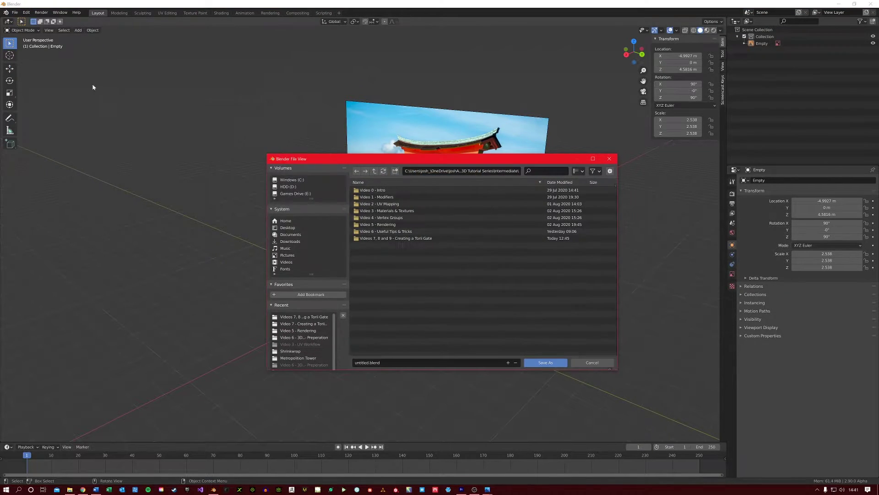
{"action": "double_click", "coordinate": [400, 238]}
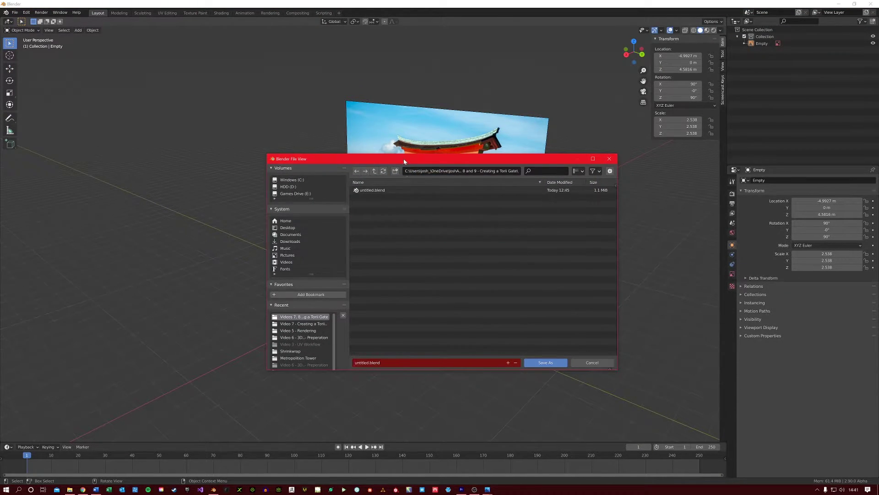
{"action": "left_click_drag", "start_coordinate": [401, 160], "coordinate": [323, 110]}
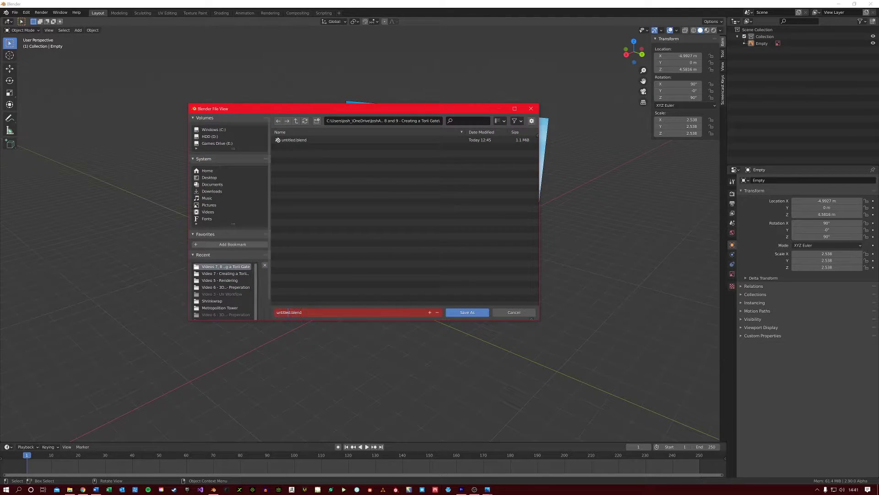
{"action": "double_click", "coordinate": [287, 313]}
{"action": "type", "text": "ToriiGate_01"}
{"action": "left_click", "coordinate": [467, 311]}
Add a cylinder and stretch it along Z into a tall pillar.
{"action": "scroll", "coordinate": [449, 265], "scroll_direction": "up", "scroll_amount": 2}
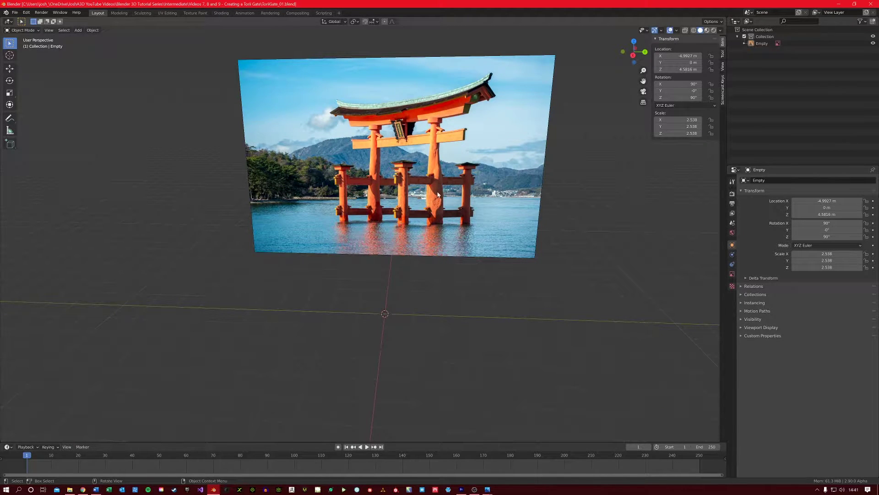
{"action": "middle_click_drag", "start_coordinate": [437, 197], "coordinate": [305, 266]}
{"action": "key", "text": "shift+a"}
{"action": "mouse_move", "coordinate": [313, 192]}
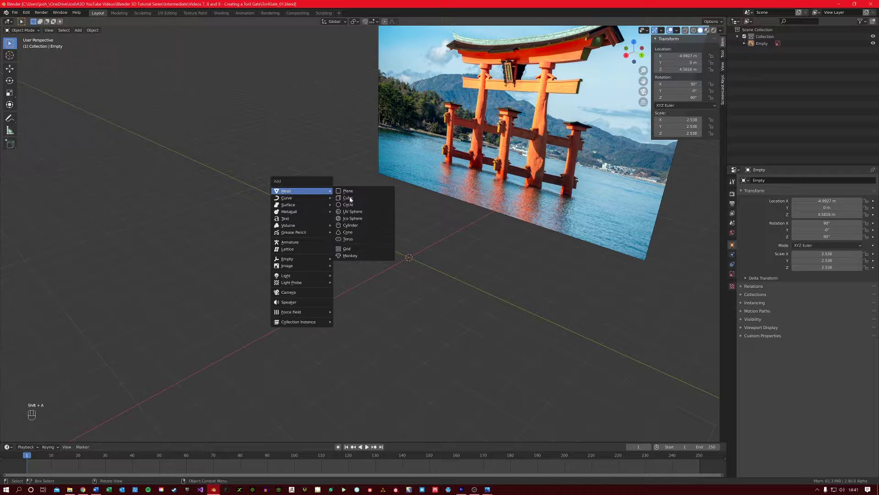
{"action": "left_click", "coordinate": [352, 225]}
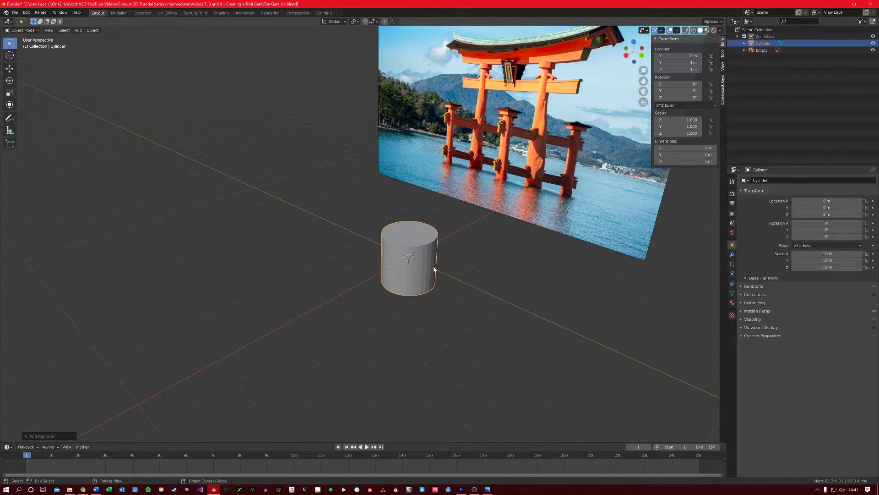
{"action": "key", "text": "s"}
{"action": "key", "text": "z"}
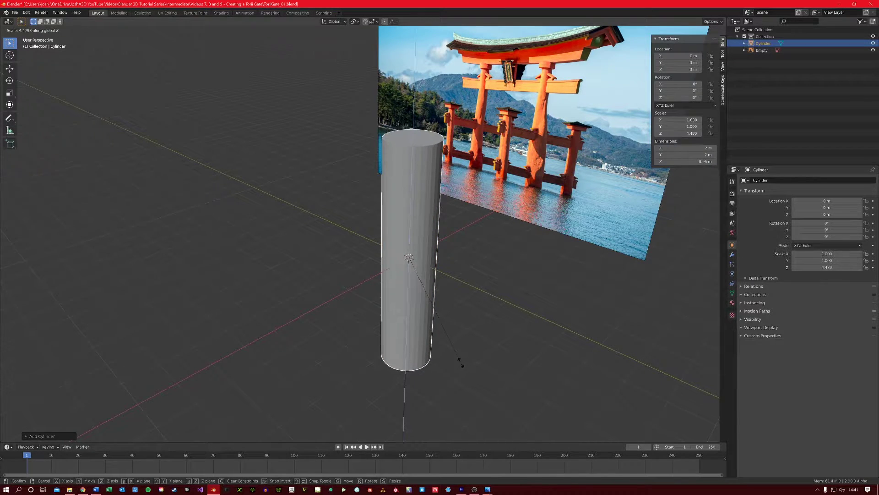
{"action": "left_click", "coordinate": [461, 362]}
Move the pillar to Y -4.5339 m and raise it to Z 4.3047 m.
{"action": "key", "text": "g"}
{"action": "key", "text": "y"}
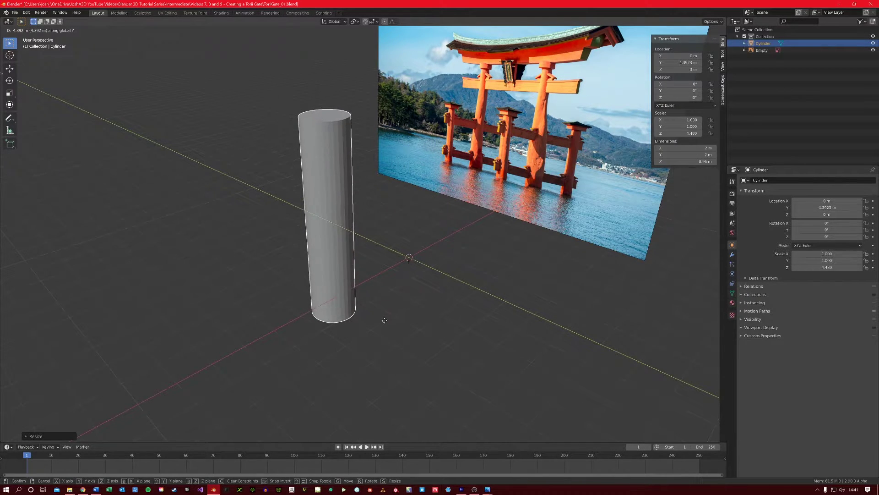
{"action": "left_click", "coordinate": [377, 323]}
{"action": "middle_click_drag", "start_coordinate": [373, 324], "coordinate": [392, 316]}
{"action": "key", "text": "g"}
{"action": "key", "text": "z"}
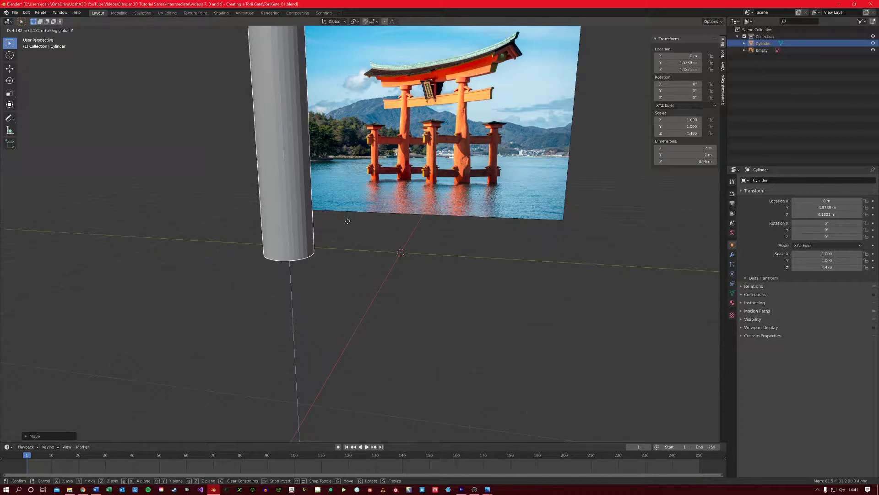
{"action": "left_click", "coordinate": [351, 217]}
{"action": "middle_click_drag", "start_coordinate": [351, 216], "coordinate": [371, 253]}
{"action": "scroll", "coordinate": [382, 277], "scroll_direction": "down", "scroll_amount": 2}
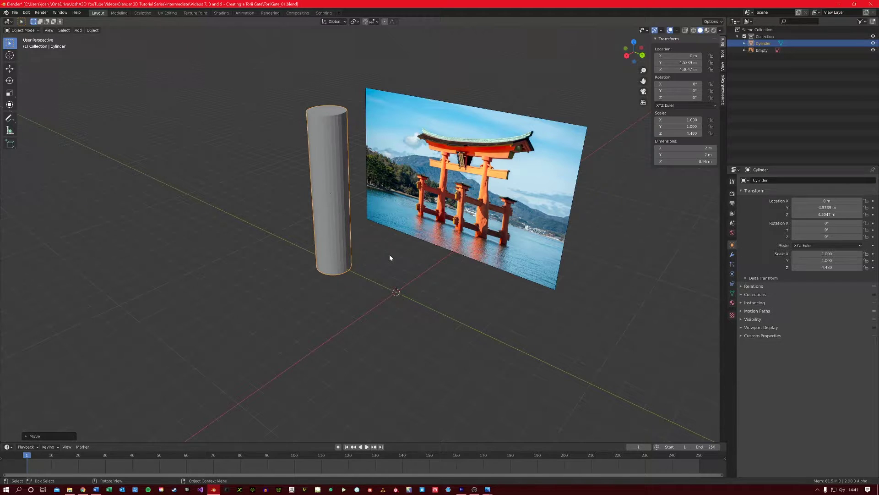
{"action": "middle_click_drag", "start_coordinate": [388, 254], "coordinate": [392, 254]}
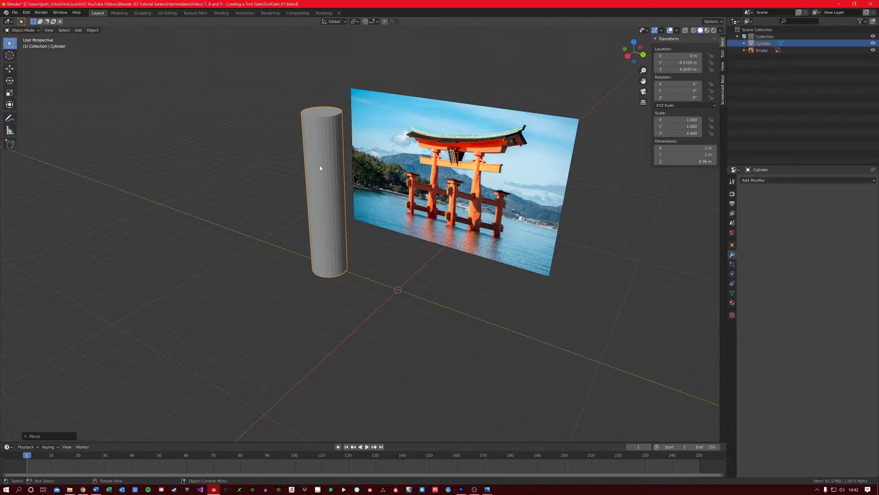
Add a Y-axis Mirror modifier to the pillar and apply all its transforms.
{"action": "left_click", "coordinate": [788, 181]}
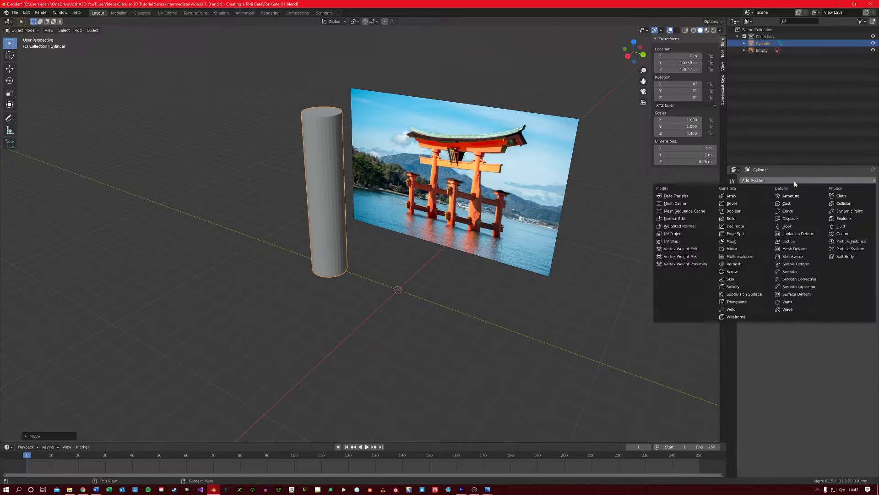
{"action": "left_click", "coordinate": [745, 249]}
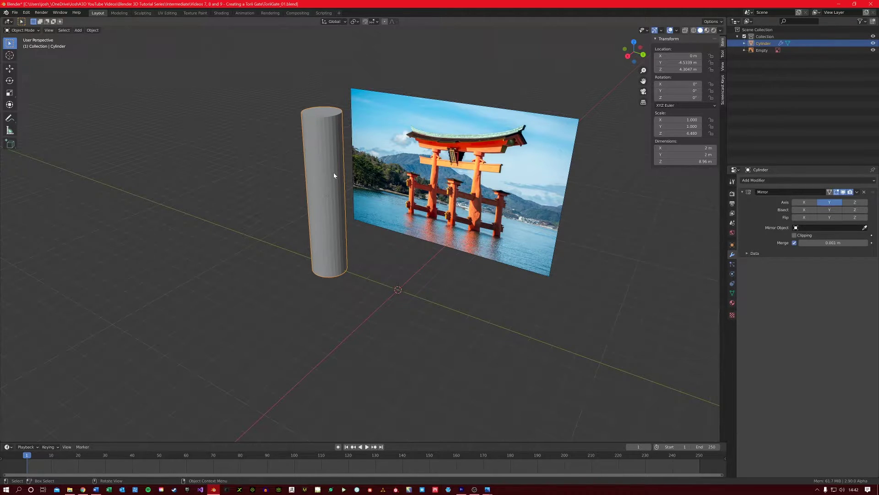
{"action": "left_click", "coordinate": [93, 30]}
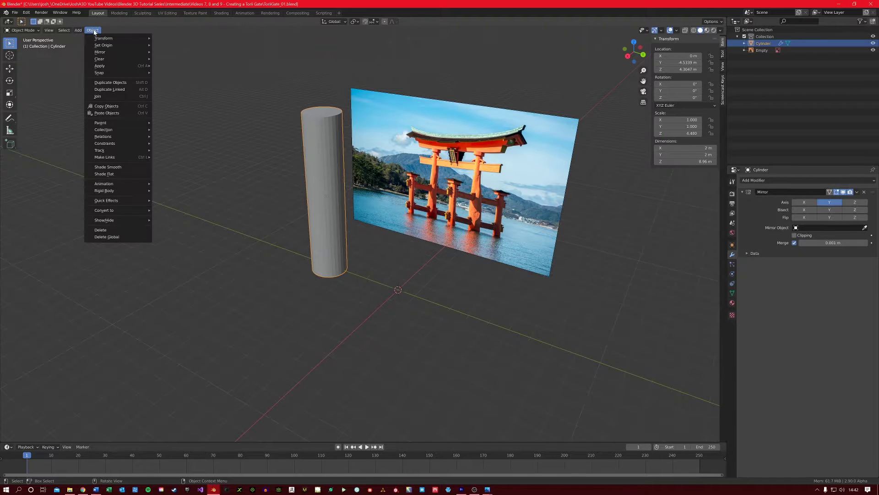
{"action": "mouse_move", "coordinate": [107, 67]}
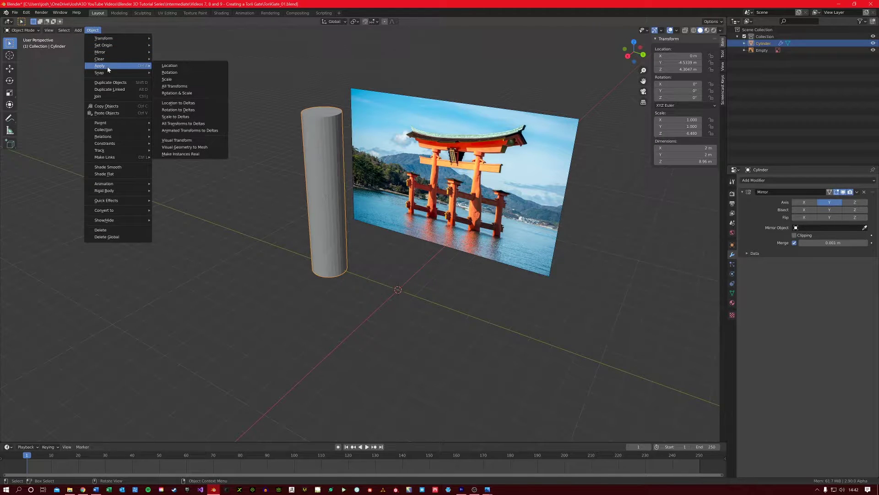
{"action": "left_click", "coordinate": [177, 85]}
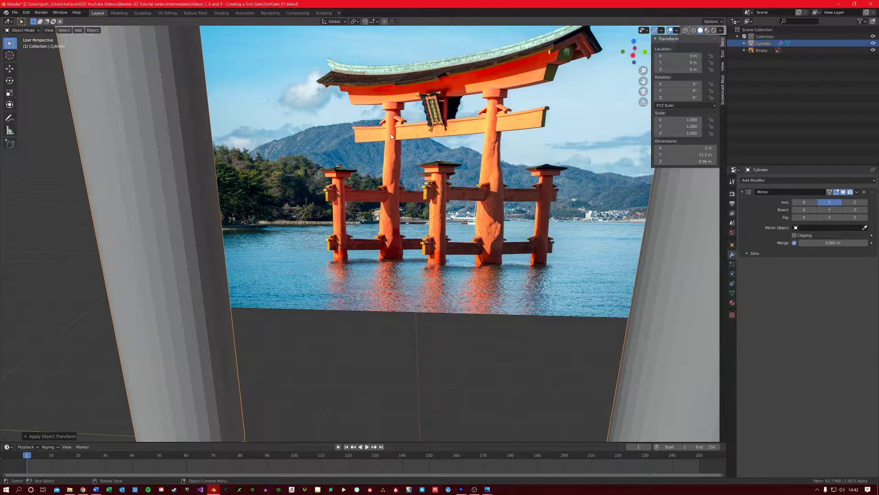
{"action": "scroll", "coordinate": [391, 137], "scroll_direction": "down", "scroll_amount": 4}
{"action": "mouse_move", "coordinate": [334, 179]}
{"action": "middle_mouse_down"}
{"action": "mouse_move", "coordinate": [298, 182]}
{"action": "mouse_move", "coordinate": [341, 184]}
{"action": "middle_mouse_up"}
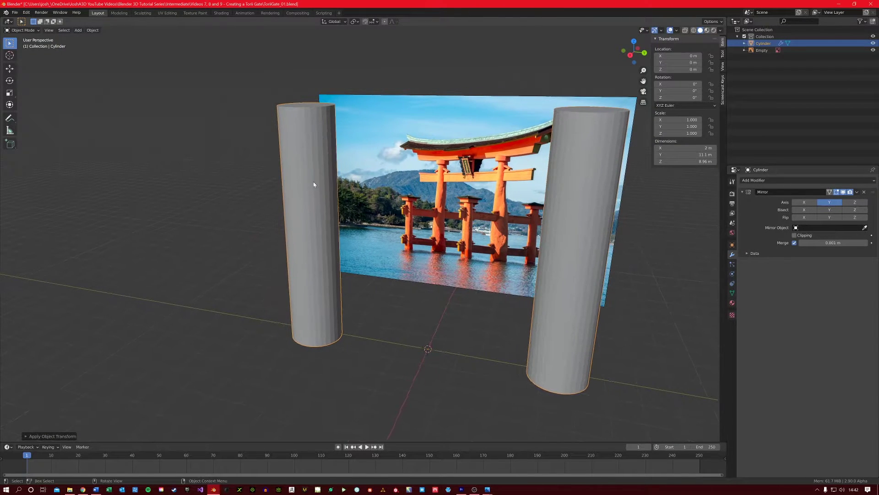
In Edit Mode, add five horizontal loop cuts to the pillar.
{"action": "key", "text": "Tab"}
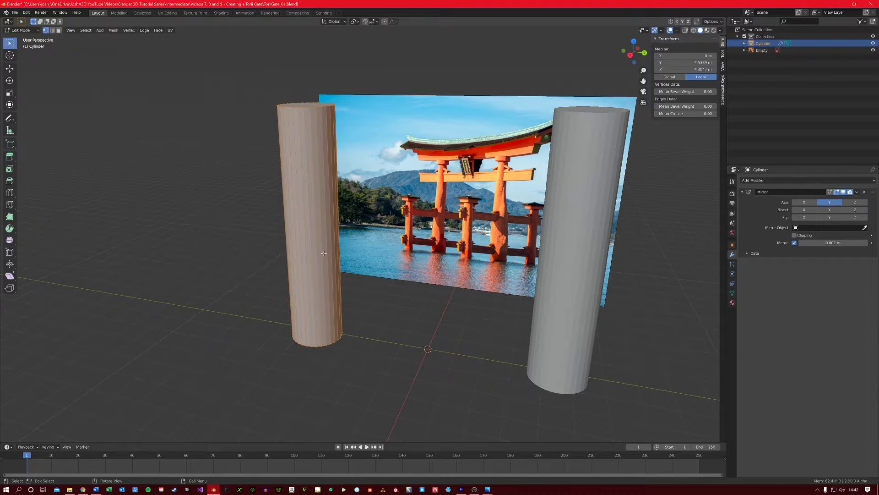
{"action": "key", "text": "ctrl+r"}
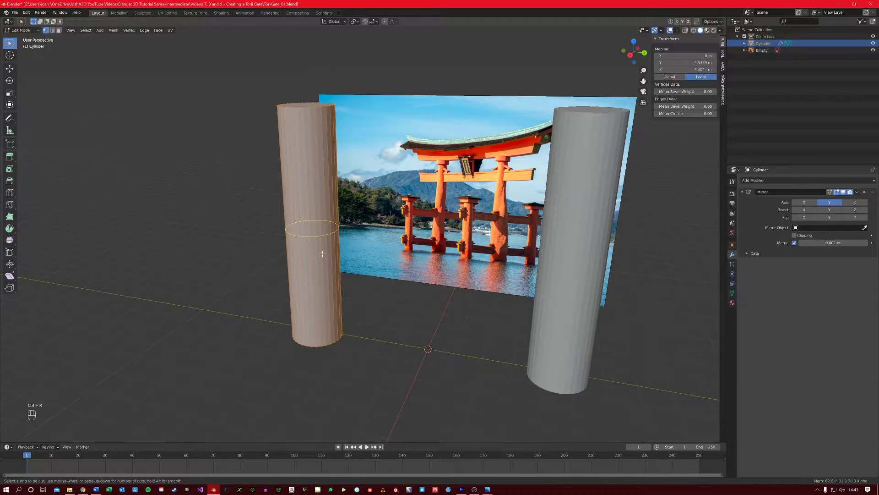
{"action": "scroll", "coordinate": [322, 253], "scroll_direction": "up", "scroll_amount": 4}
{"action": "left_click", "coordinate": [323, 253]}
{"action": "right_click", "coordinate": [322, 254]}
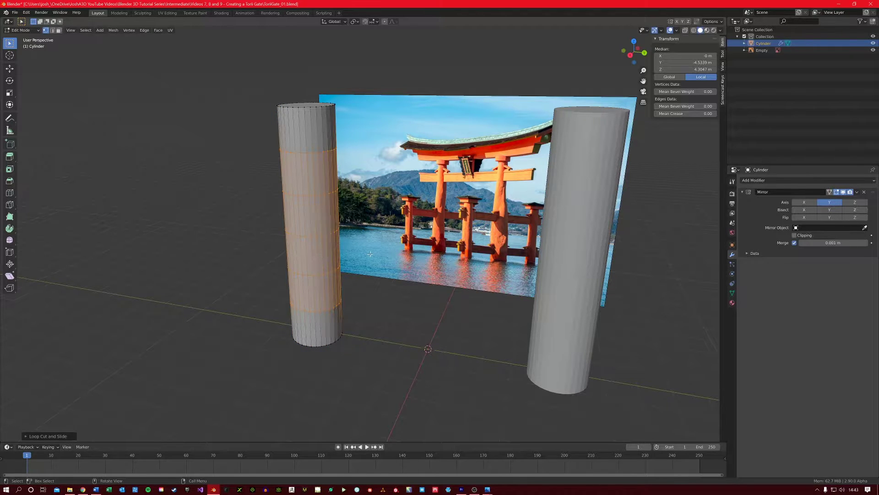
Scale the top edge loop to about 0.79 with proportional editing for a smooth taper.
{"action": "left_click", "coordinate": [52, 30]}
{"action": "left_click", "coordinate": [184, 239]}
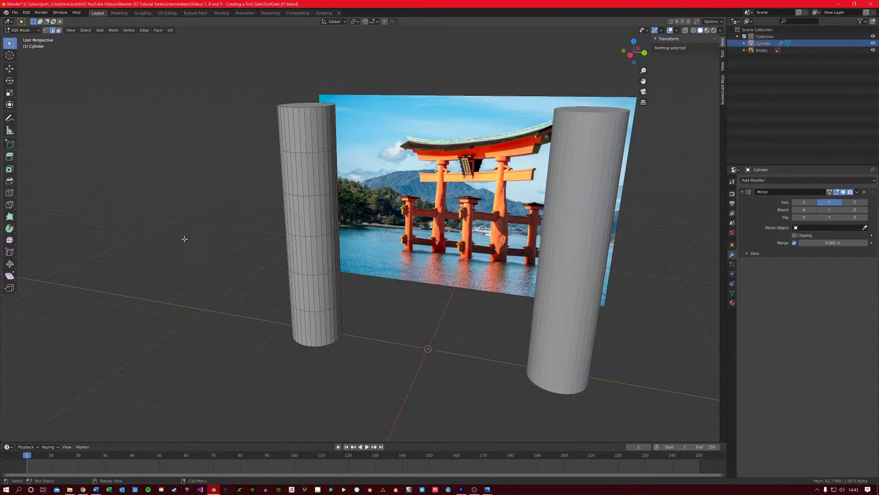
{"action": "left_click", "coordinate": [303, 152], "text": "alt"}
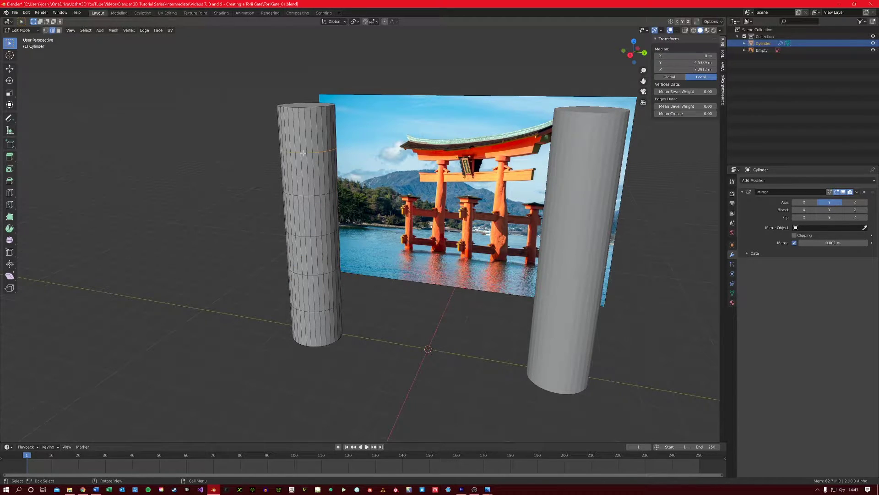
{"action": "key", "text": "o"}
{"action": "key", "text": "s"}
{"action": "scroll", "coordinate": [421, 306], "scroll_direction": "down", "scroll_amount": 5}
{"action": "scroll", "coordinate": [421, 305], "scroll_direction": "down", "scroll_amount": 16}
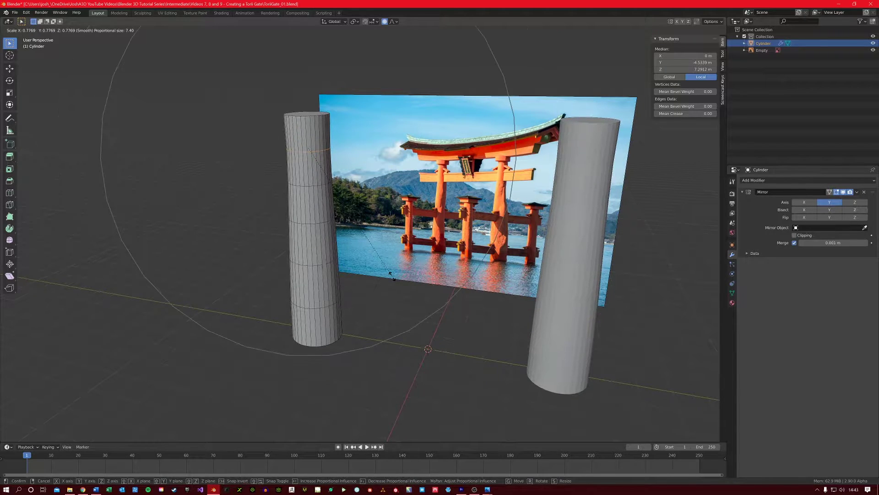
{"action": "scroll", "coordinate": [391, 278], "scroll_direction": "up", "scroll_amount": 1}
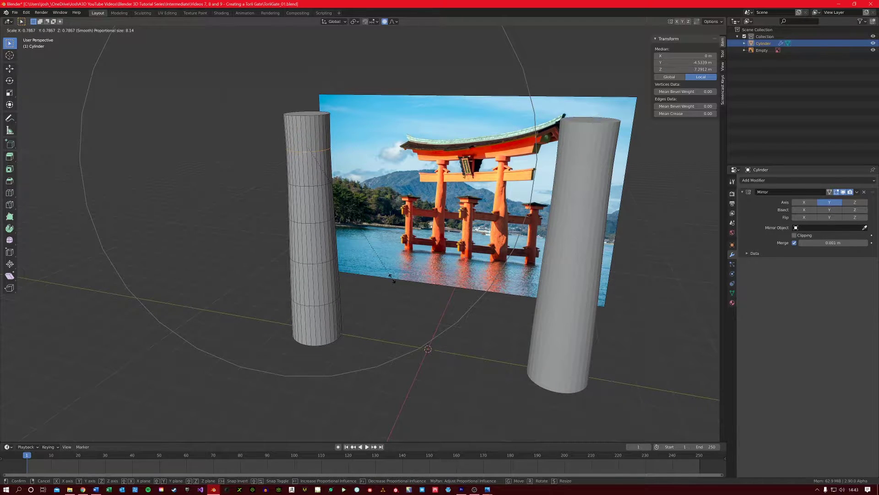
{"action": "left_click", "coordinate": [390, 277]}
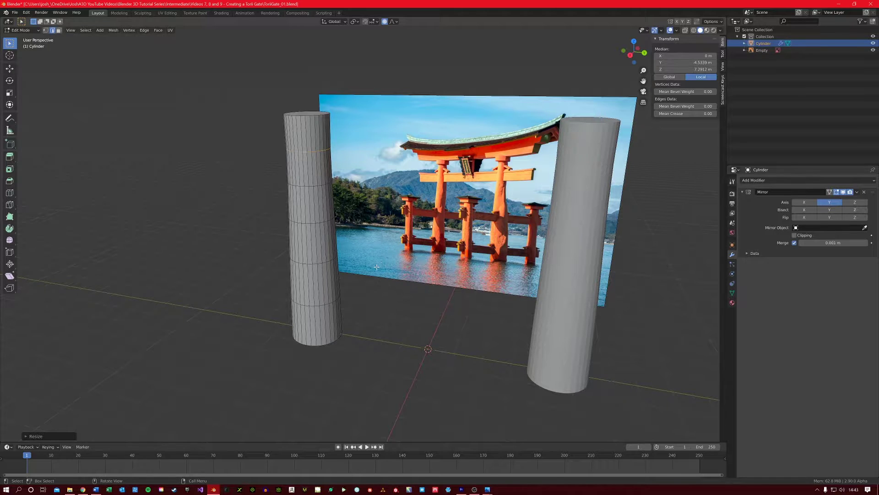
Back in Object Mode, add a cylinder and flatten it along Z into a thin disc.
{"action": "key", "text": "Tab"}
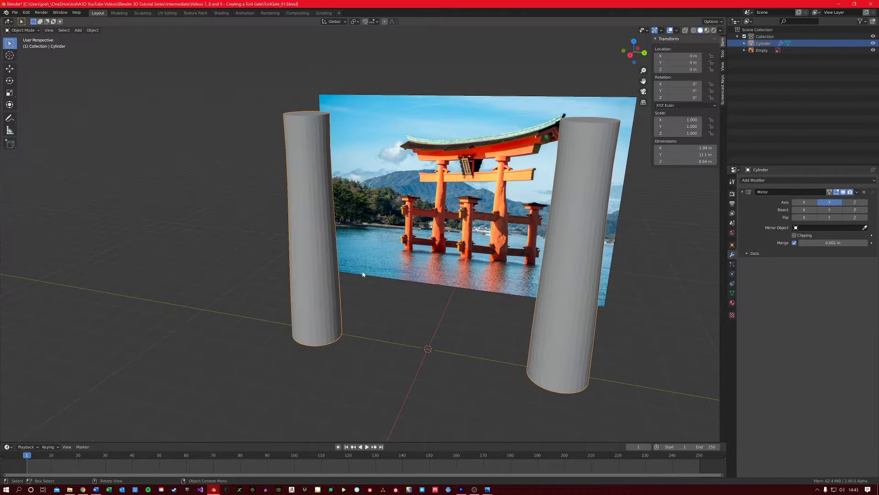
{"action": "scroll", "coordinate": [349, 275], "scroll_direction": "up", "scroll_amount": 2}
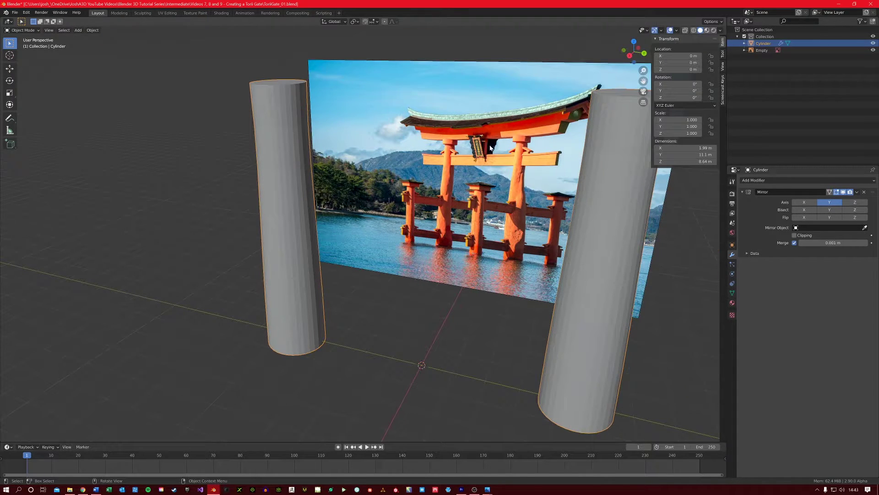
{"action": "scroll", "coordinate": [541, 154], "scroll_direction": "up", "scroll_amount": 4}
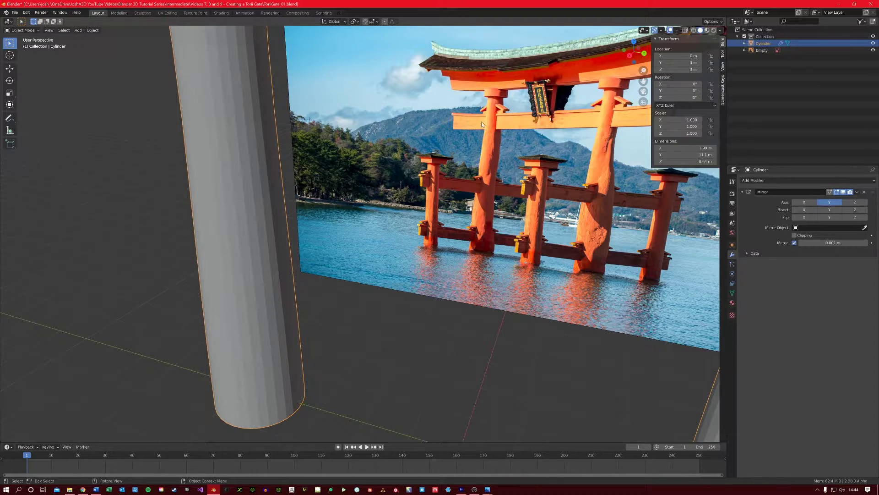
{"action": "scroll", "coordinate": [485, 123], "scroll_direction": "down", "scroll_amount": 5}
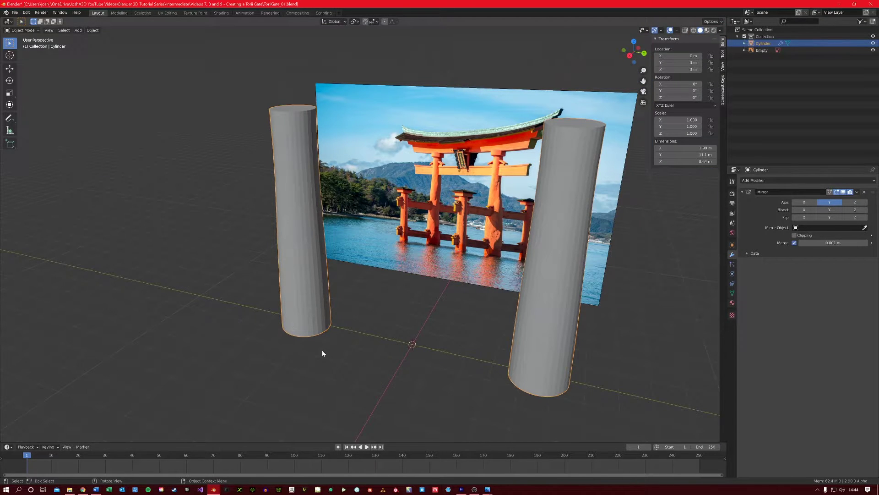
{"action": "key", "text": "shift+a"}
{"action": "mouse_move", "coordinate": [325, 353]}
{"action": "left_click", "coordinate": [374, 381]}
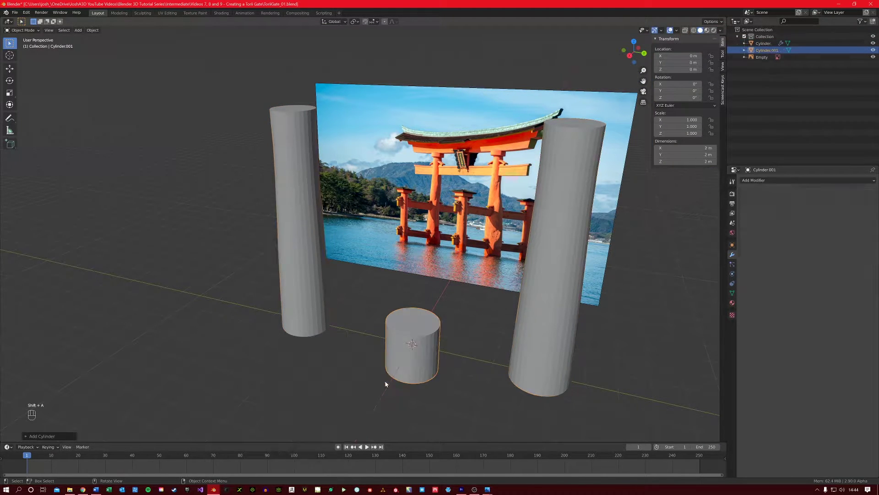
{"action": "key", "text": "s"}
{"action": "key", "text": "z"}
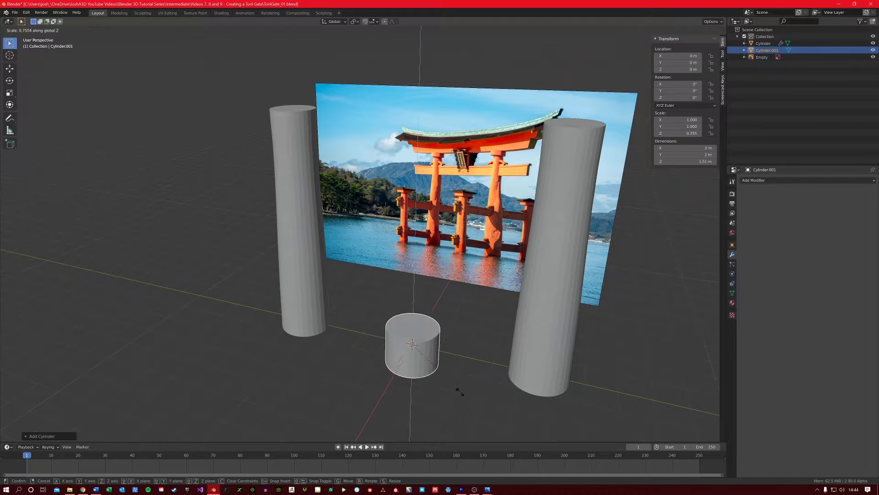
{"action": "left_click", "coordinate": [426, 361]}
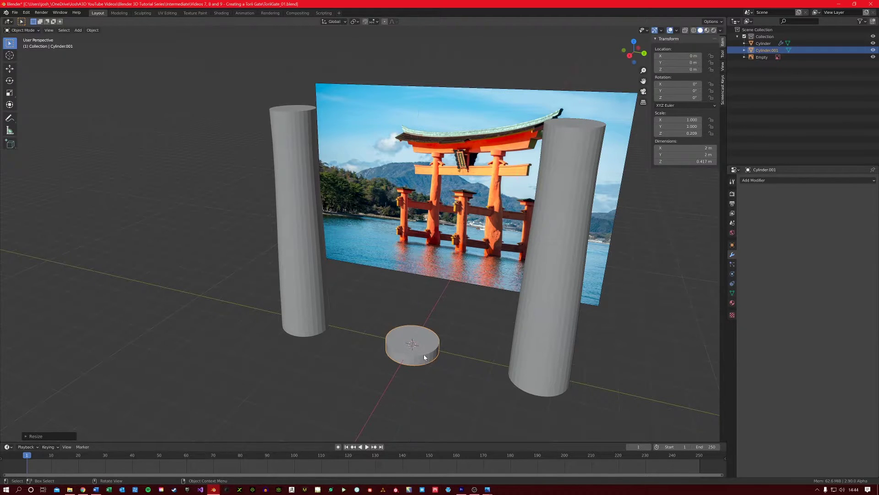
Raise the disc to Z 8.5917 m and set it on the left pillar's top.
{"action": "key", "text": "g"}
{"action": "key", "text": "z"}
{"action": "left_click", "coordinate": [410, 136]}
{"action": "key", "text": "g"}
{"action": "key", "text": "y"}
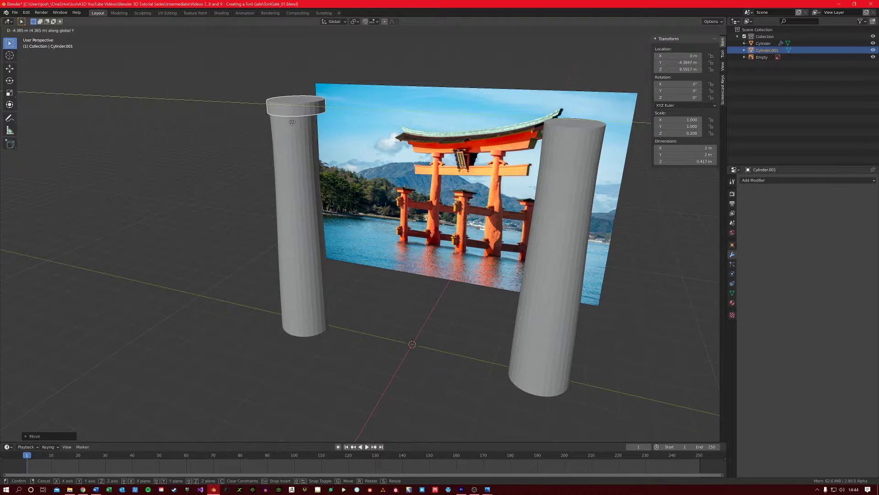
{"action": "left_click", "coordinate": [293, 122]}
{"action": "middle_click_drag", "start_coordinate": [289, 93], "coordinate": [291, 124], "text": "shift"}
In top view, move the second pillar to a new position along Y.
{"action": "key", "text": "KP_7"}
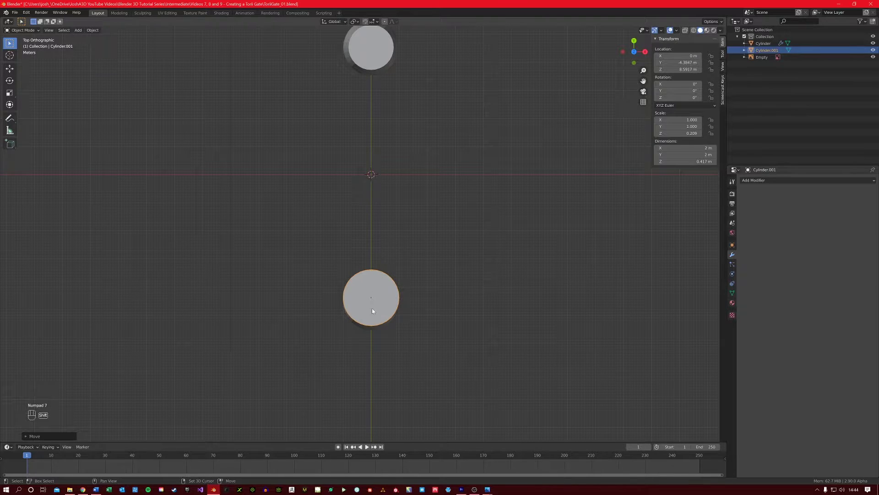
{"action": "middle_click_drag", "start_coordinate": [373, 308], "coordinate": [339, 256], "text": "shift"}
{"action": "scroll", "coordinate": [338, 254], "scroll_direction": "up", "scroll_amount": 4}
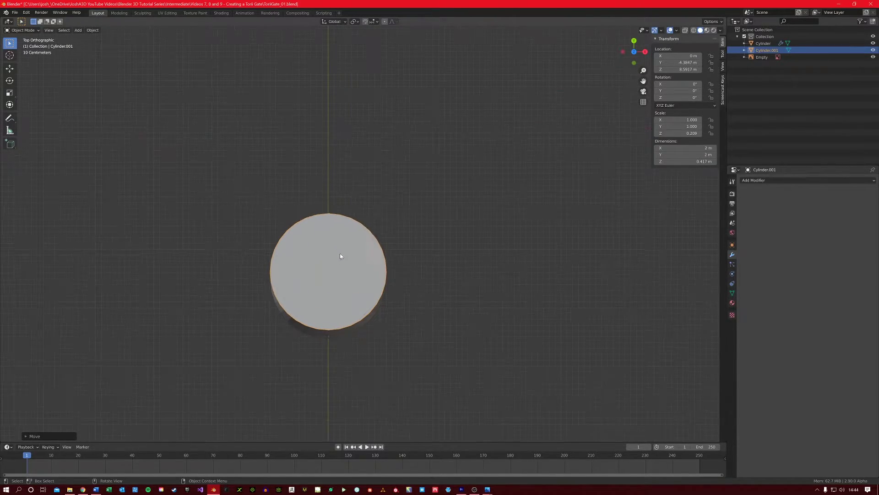
{"action": "scroll", "coordinate": [343, 252], "scroll_direction": "down", "scroll_amount": 1, "text": "ctrl"}
{"action": "key", "text": "g"}
{"action": "key", "text": "x"}
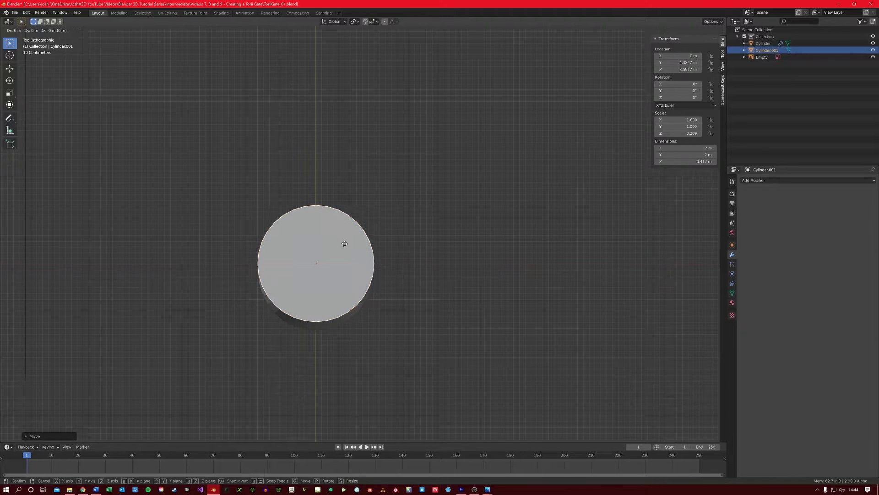
{"action": "key", "text": "y"}
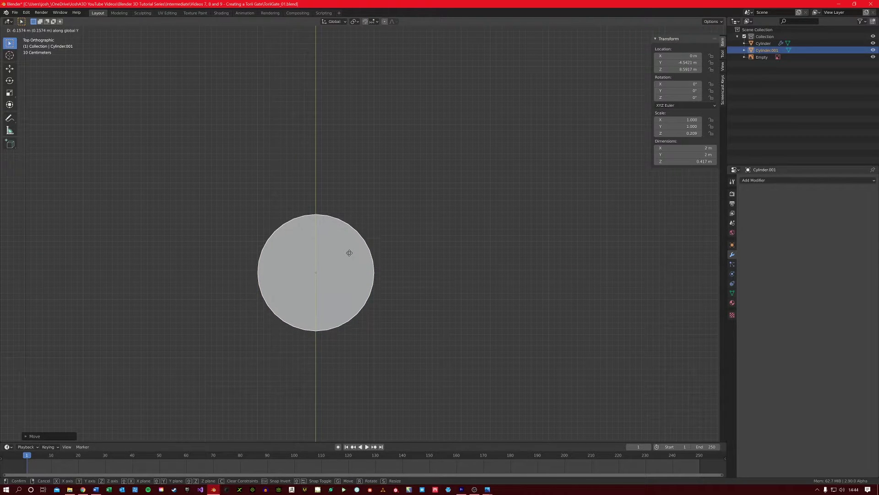
{"action": "left_click", "coordinate": [350, 251]}
{"action": "middle_click_drag", "start_coordinate": [350, 251], "coordinate": [373, 235]}
Shrink the second pillar to scale 0.942 and nudge it along Y again.
{"action": "key", "text": "s"}
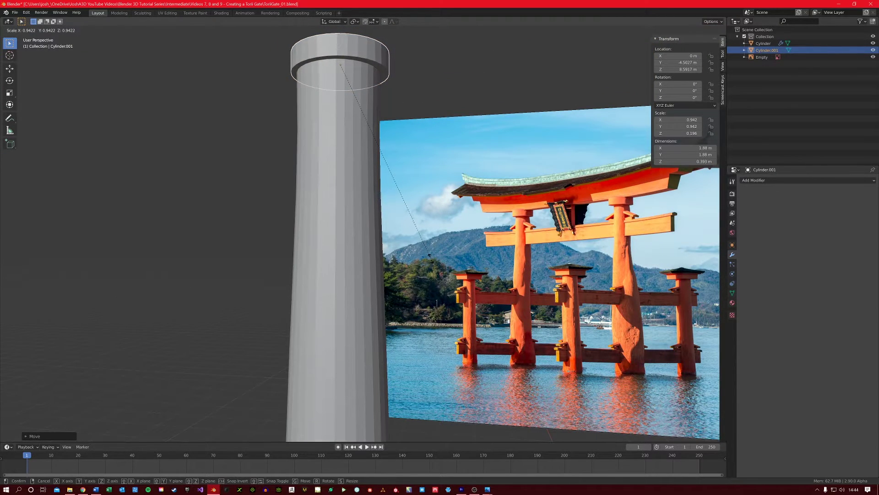
{"action": "left_click", "coordinate": [430, 255]}
{"action": "key", "text": "g"}
{"action": "key", "text": "x"}
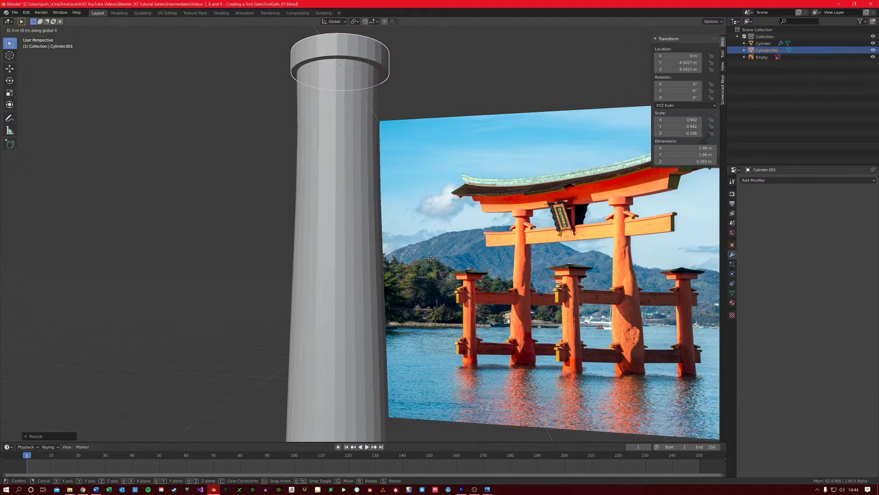
{"action": "key", "text": "y"}
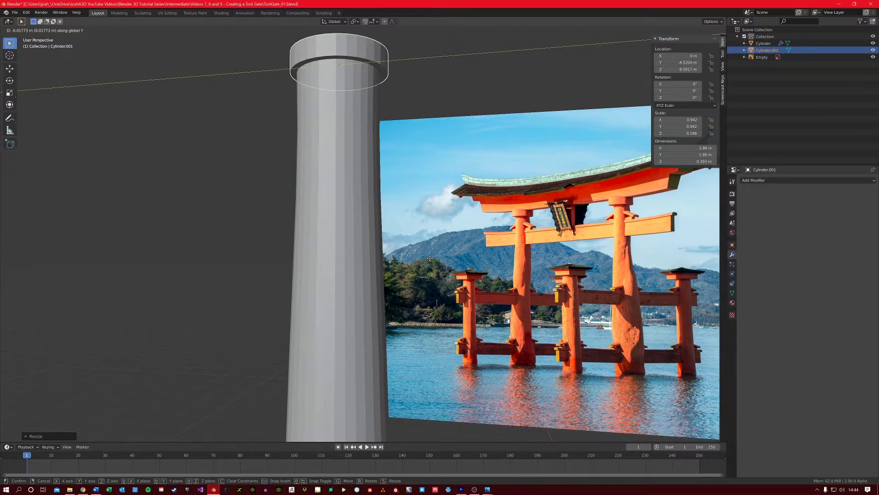
{"action": "left_click", "coordinate": [430, 258]}
{"action": "scroll", "coordinate": [430, 258], "scroll_direction": "down", "scroll_amount": 4}
{"action": "middle_click_drag", "start_coordinate": [430, 258], "coordinate": [453, 253]}
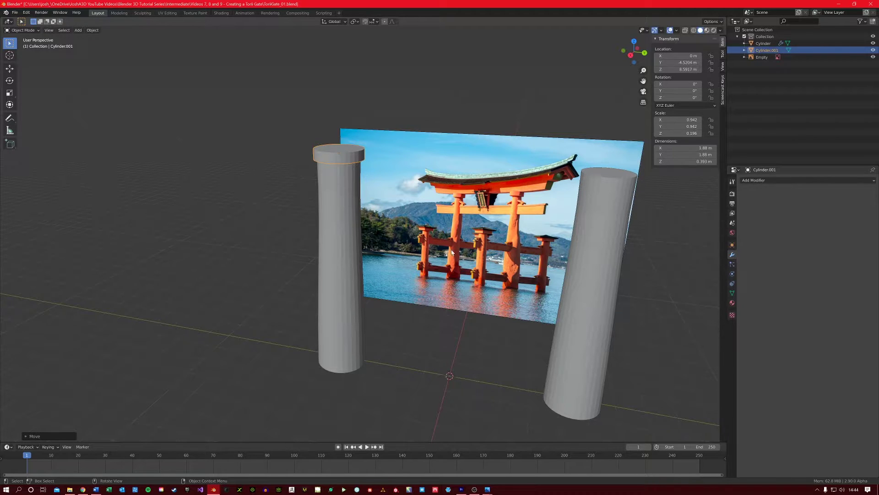
Add a Mirror modifier to the pillar, mirroring across Y instead of X.
{"action": "left_click", "coordinate": [801, 180]}
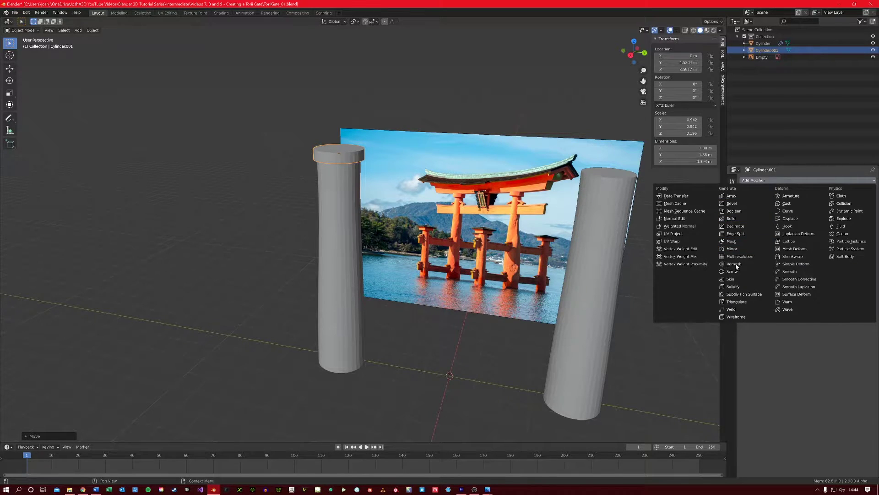
{"action": "left_click", "coordinate": [735, 249]}
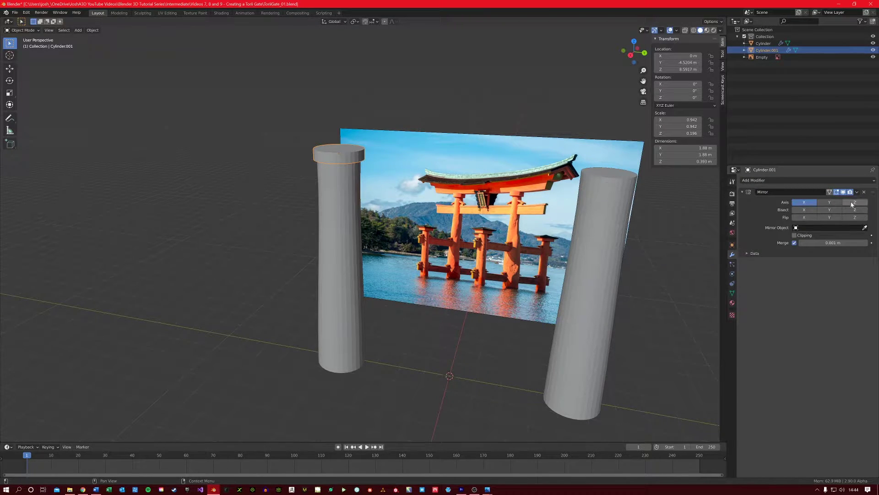
{"action": "left_click", "coordinate": [829, 201]}
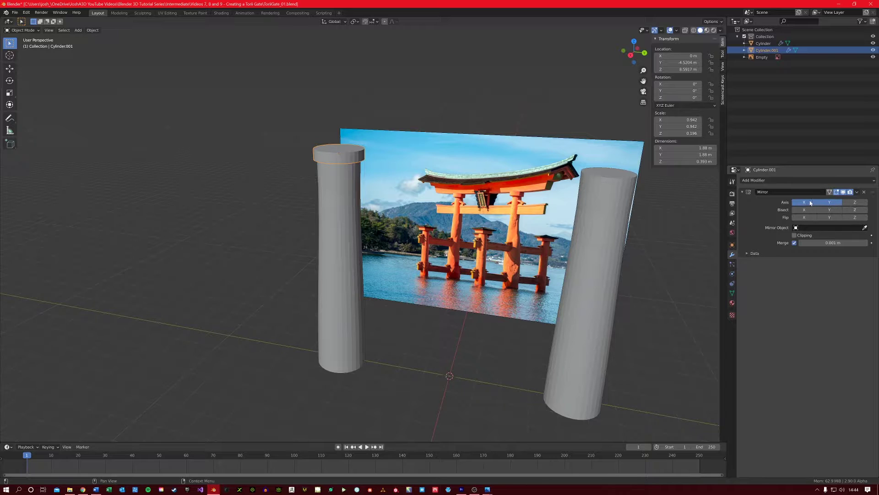
Apply all transforms to the pillar, then deselect everything.
{"action": "left_click", "coordinate": [92, 29]}
{"action": "mouse_move", "coordinate": [105, 65]}
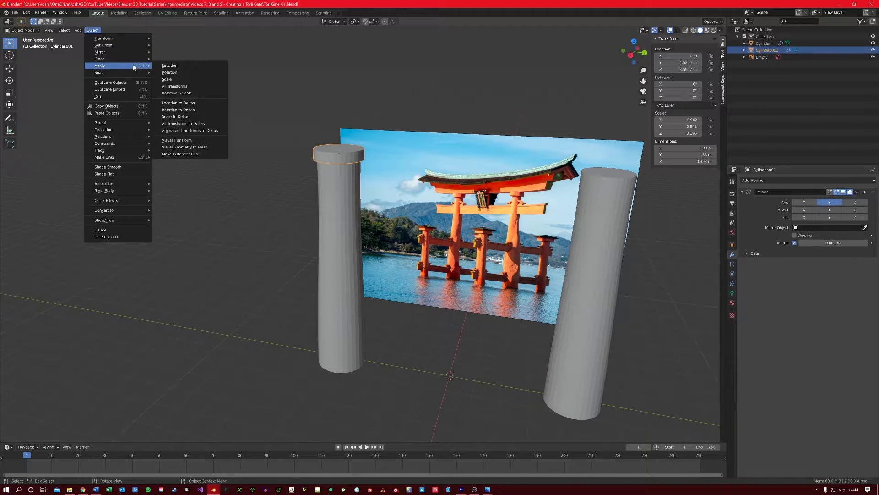
{"action": "left_click", "coordinate": [194, 87]}
{"action": "left_click", "coordinate": [423, 319]}
{"action": "middle_click_drag", "start_coordinate": [424, 319], "coordinate": [404, 318]}
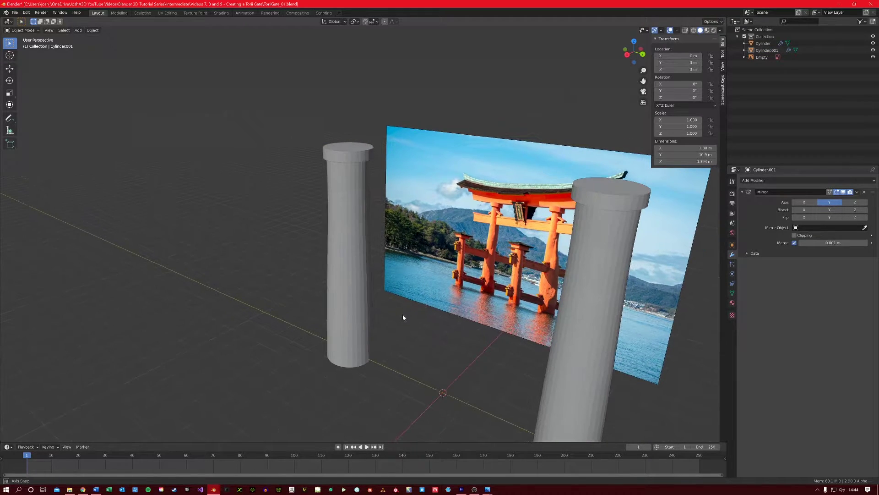
Save the scene as ToriiGate_02.blend in the same Torii Gate folder.
{"action": "left_click", "coordinate": [15, 13]}
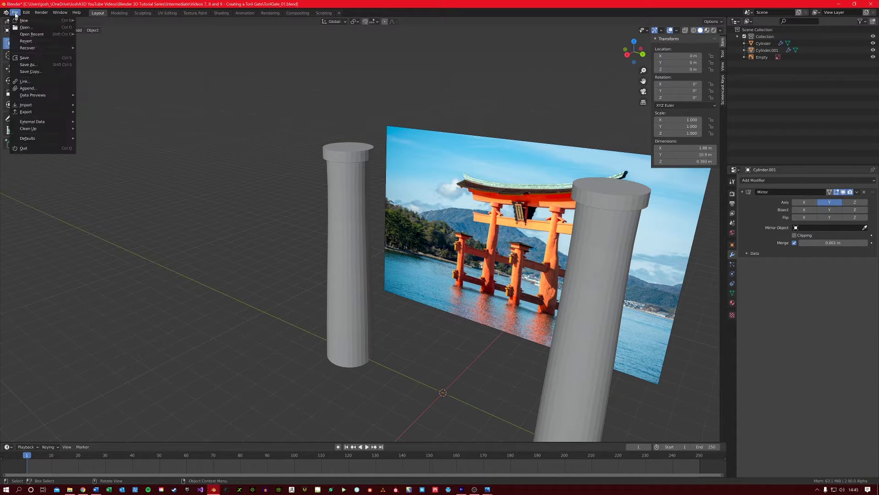
{"action": "left_click", "coordinate": [28, 64]}
{"action": "left_click", "coordinate": [384, 363]}
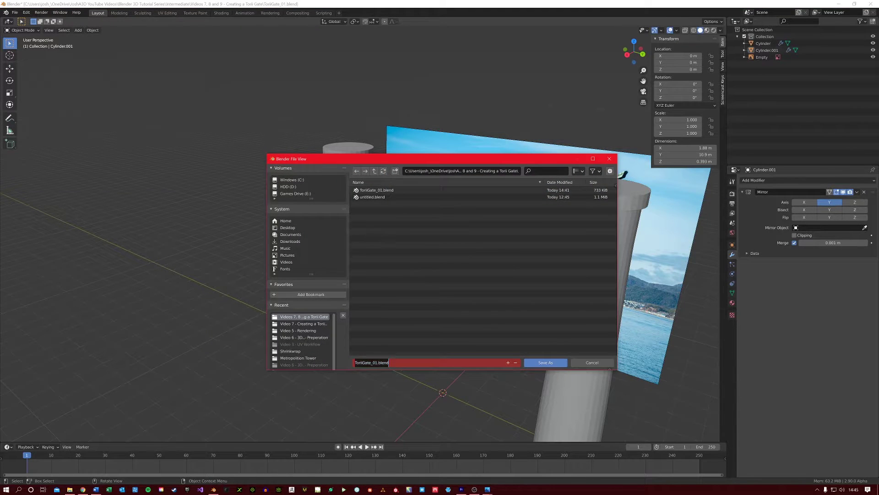
{"action": "left_click", "coordinate": [378, 362]}
{"action": "left_click", "coordinate": [546, 363]}
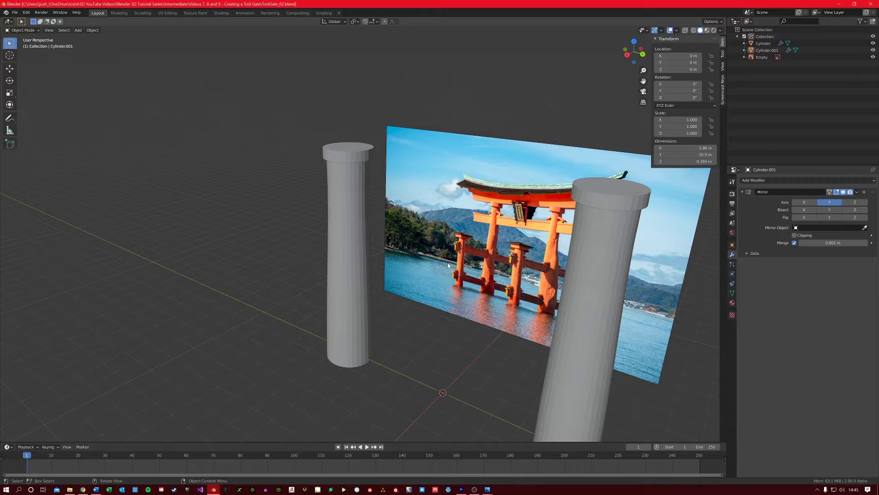
{"action": "middle_click_drag", "start_coordinate": [514, 209], "coordinate": [447, 190]}
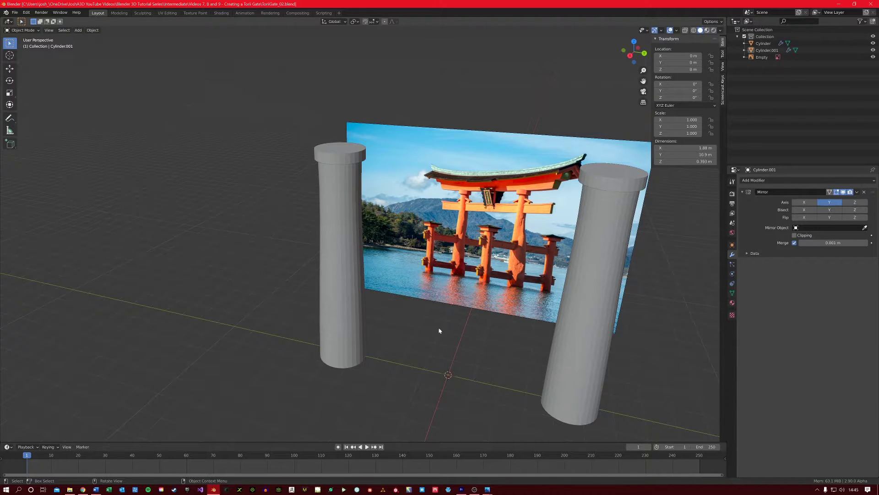
{"action": "middle_click_drag", "start_coordinate": [435, 310], "coordinate": [432, 310]}
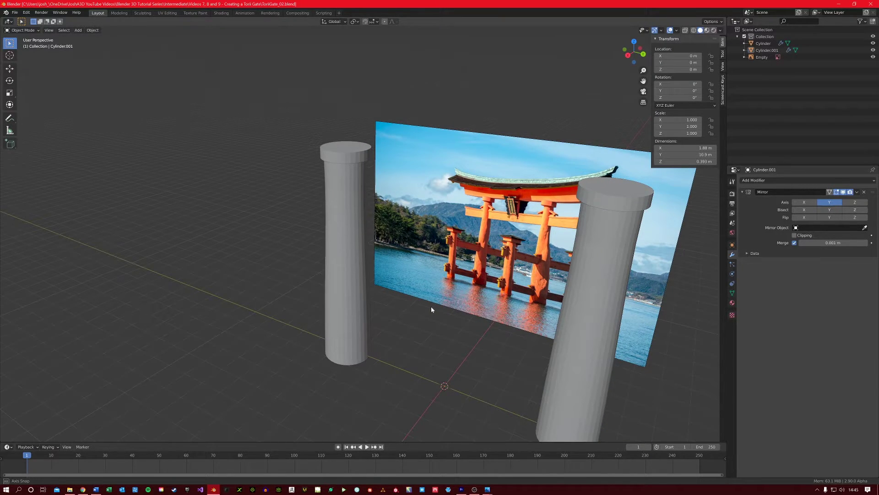
Add a cube and raise it vertically to about 9.72 m.
{"action": "key", "text": "shift+a"}
{"action": "mouse_move", "coordinate": [398, 342]}
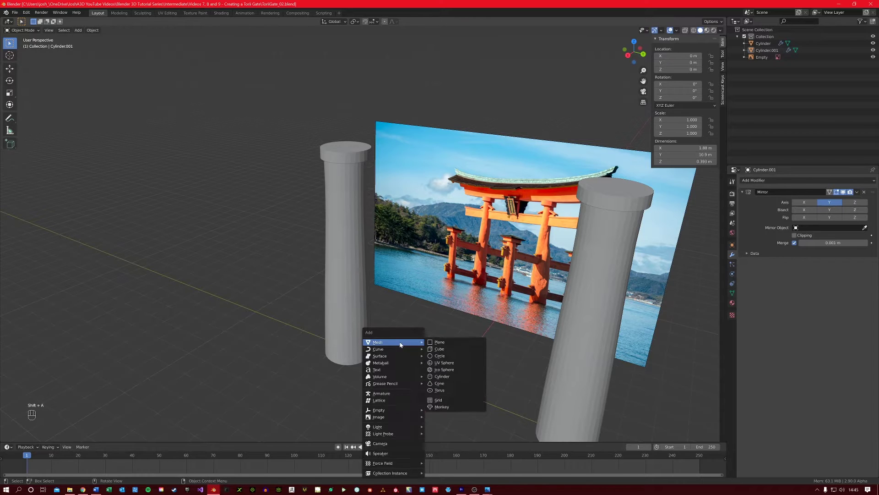
{"action": "left_click", "coordinate": [450, 349]}
{"action": "key", "text": "g"}
{"action": "key", "text": "z"}
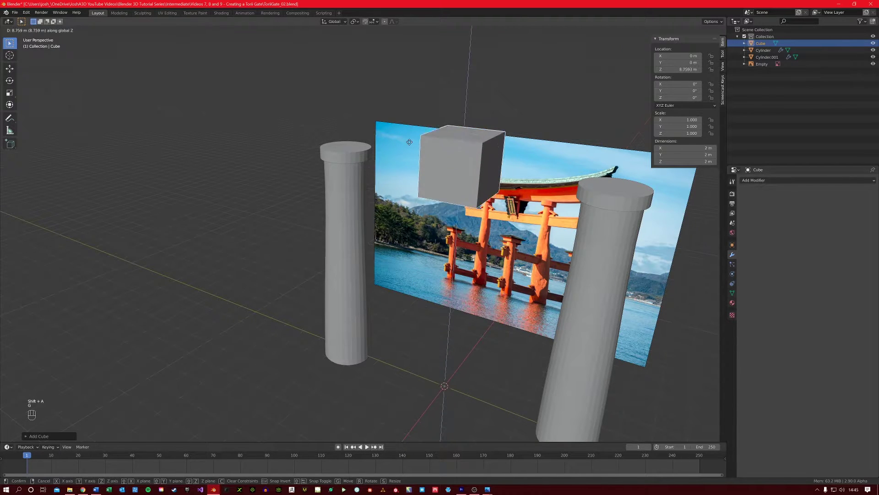
{"action": "left_click", "coordinate": [410, 124]}
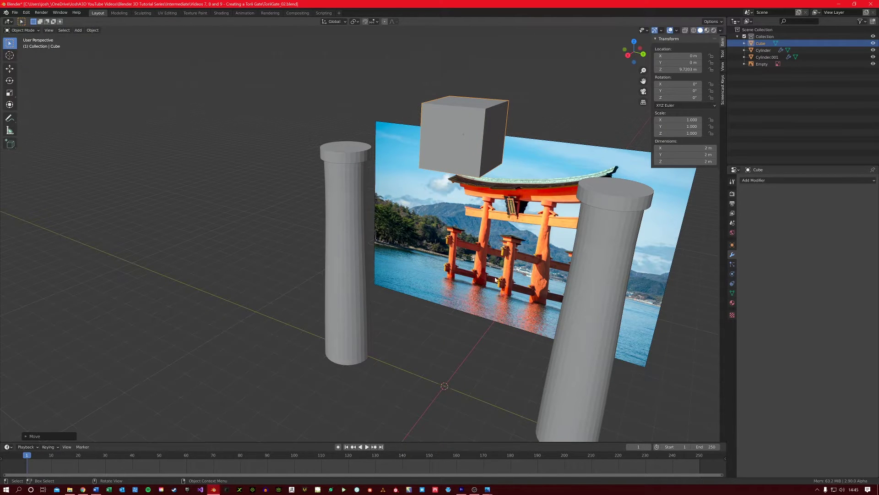
Stretch the cube to 6.523 along Y, flatten it to 0.504 along Z, and lower it.
{"action": "key", "text": "s"}
{"action": "key", "text": "y"}
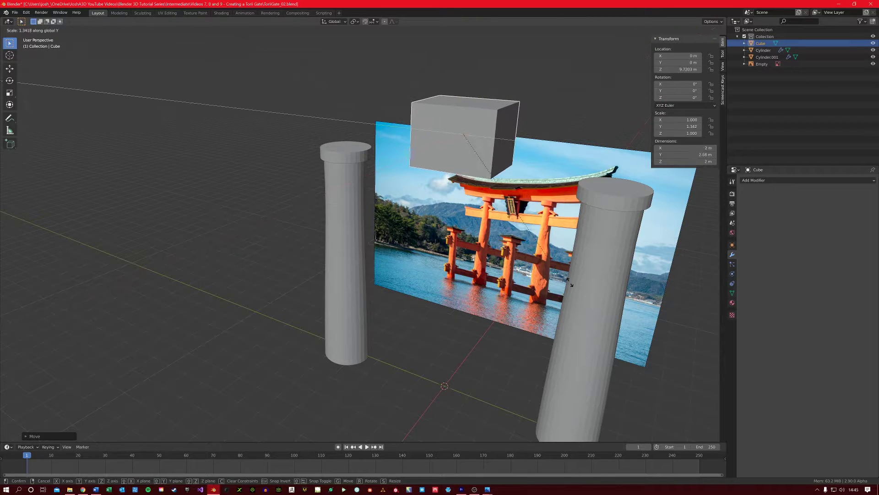
{"action": "left_click", "coordinate": [551, 422]}
{"action": "key", "text": "s"}
{"action": "key", "text": "z"}
{"action": "left_click", "coordinate": [460, 264]}
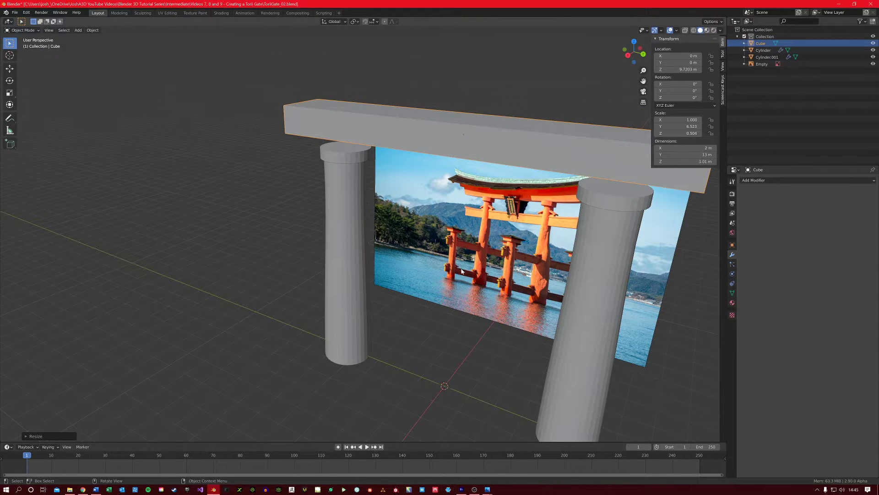
{"action": "key", "text": "g"}
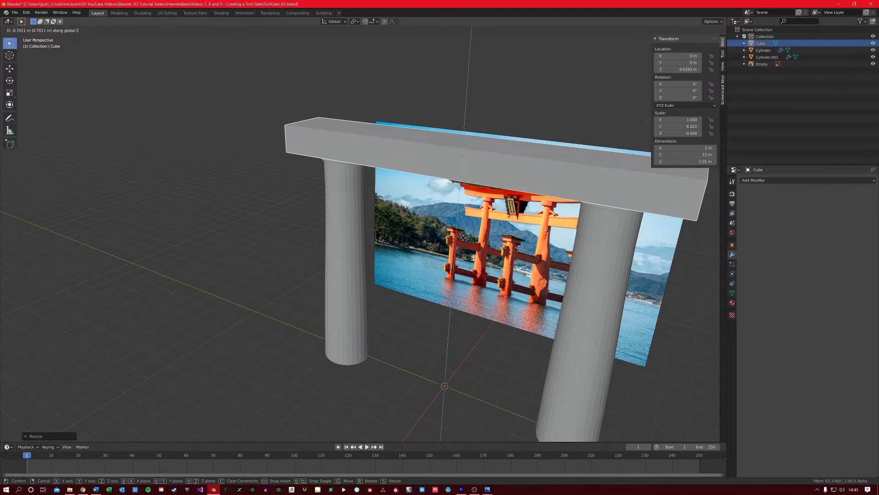
{"action": "left_click", "coordinate": [459, 204], "text": "shift"}
{"action": "middle_click_drag", "start_coordinate": [459, 204], "coordinate": [493, 332]}
Narrow the beam along X to 0.684.
{"action": "key", "text": "s"}
{"action": "key", "text": "x"}
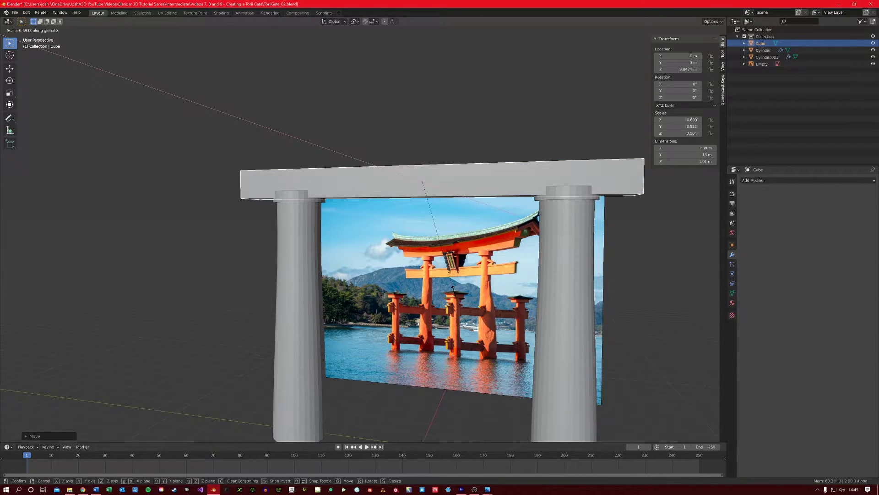
{"action": "left_click", "coordinate": [453, 288]}
{"action": "key", "text": "KP_7"}
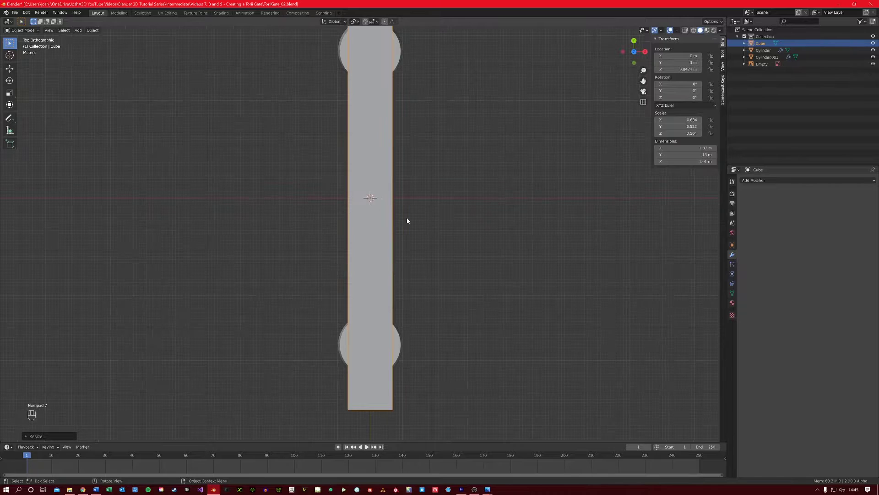
{"action": "middle_click_drag", "start_coordinate": [409, 220], "coordinate": [397, 247], "text": "shift"}
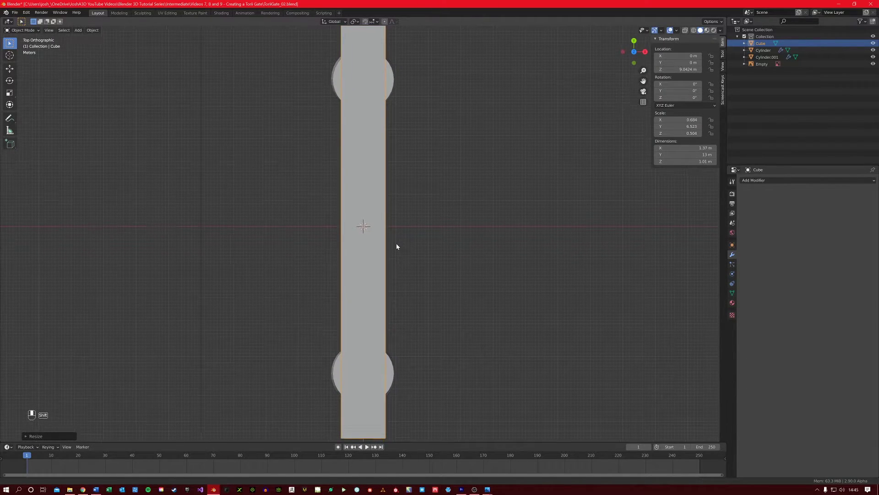
{"action": "middle_click_drag", "start_coordinate": [448, 270], "coordinate": [380, 257]}
Raise the beam to Z 9.293 m so it rests across both pillar tops.
{"action": "key", "text": "g"}
{"action": "key", "text": "z"}
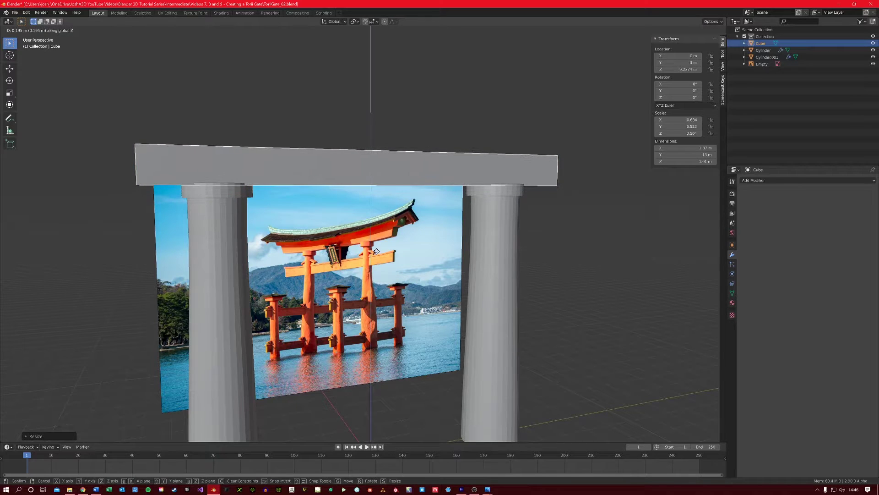
{"action": "left_click", "coordinate": [376, 249]}
{"action": "middle_click_drag", "start_coordinate": [376, 249], "coordinate": [403, 238]}
{"action": "scroll", "coordinate": [403, 238], "scroll_direction": "up", "scroll_amount": 6}
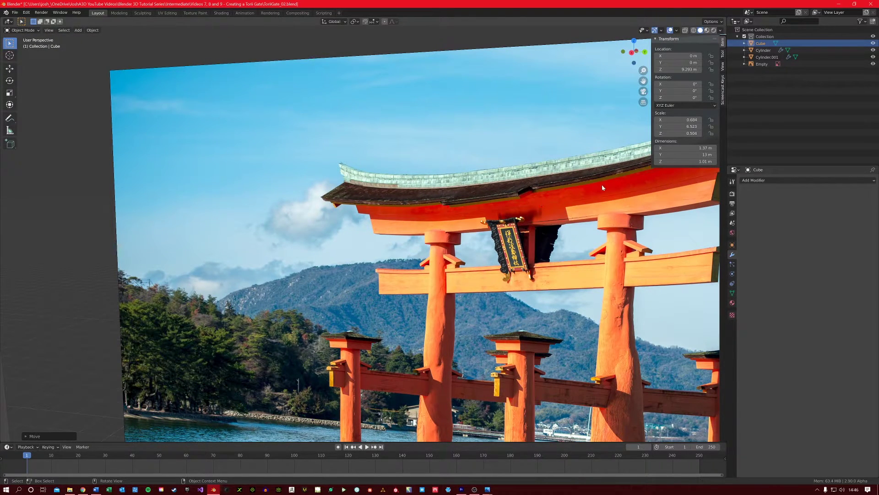
{"action": "scroll", "coordinate": [432, 208], "scroll_direction": "down", "scroll_amount": 6}
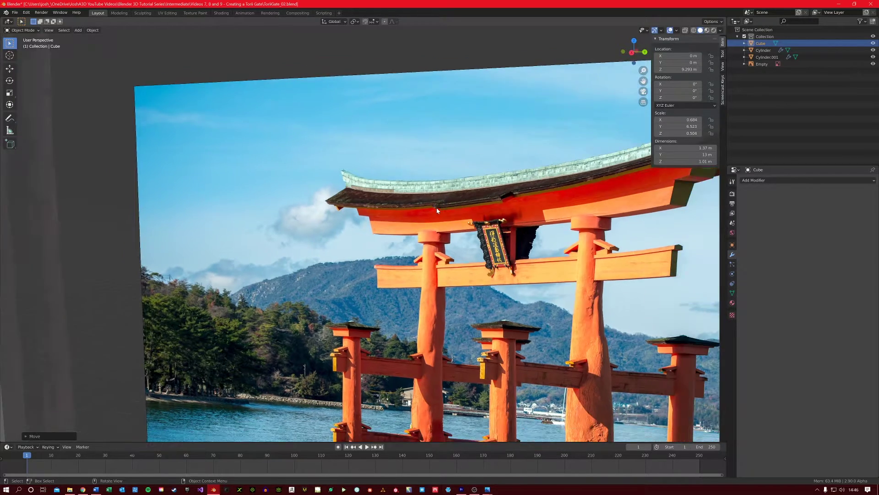
{"action": "middle_click_drag", "start_coordinate": [426, 148], "coordinate": [423, 163]}
Copy and paste the top beam, lift the copy about 1 m, and scale it by 1.074.
{"action": "scroll", "coordinate": [422, 162], "scroll_direction": "down", "scroll_amount": 4}
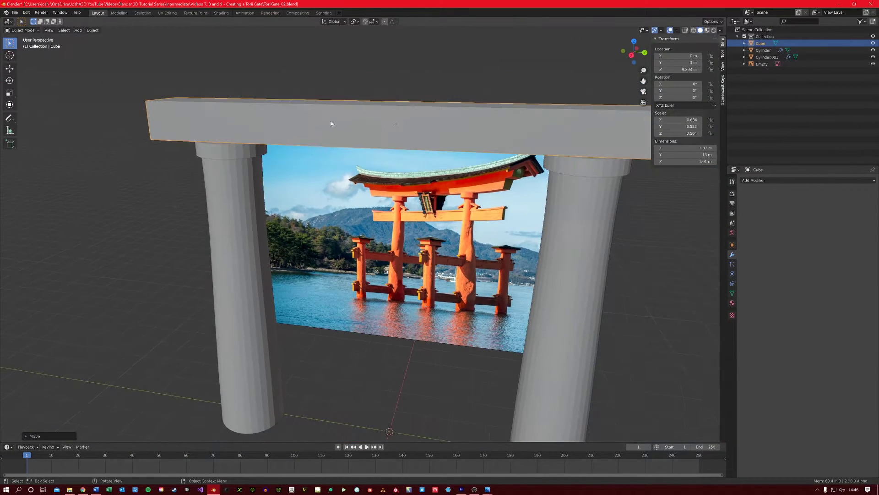
{"action": "middle_click_drag", "start_coordinate": [330, 121], "coordinate": [329, 152]}
{"action": "left_click", "coordinate": [328, 152], "text": "ctrl"}
{"action": "left_click", "coordinate": [328, 152]}
{"action": "key", "text": "ctrl+c"}
{"action": "key", "text": "ctrl+v"}
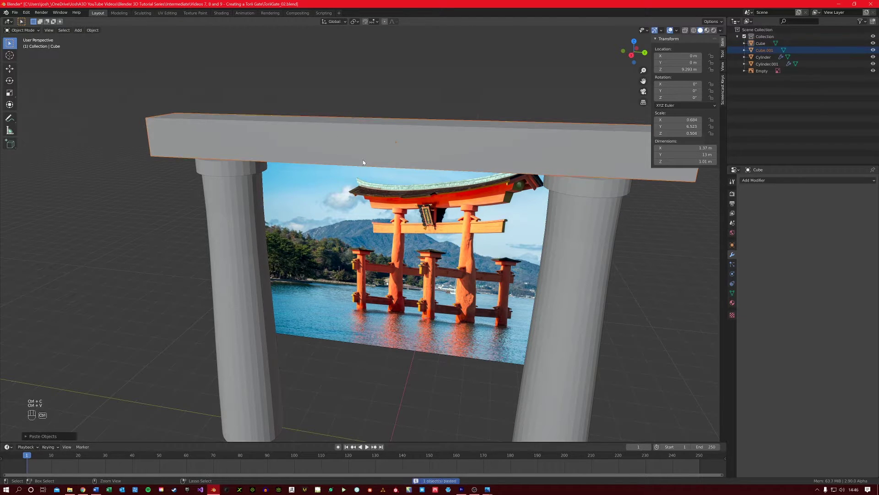
{"action": "key", "text": "g"}
{"action": "key", "text": "z"}
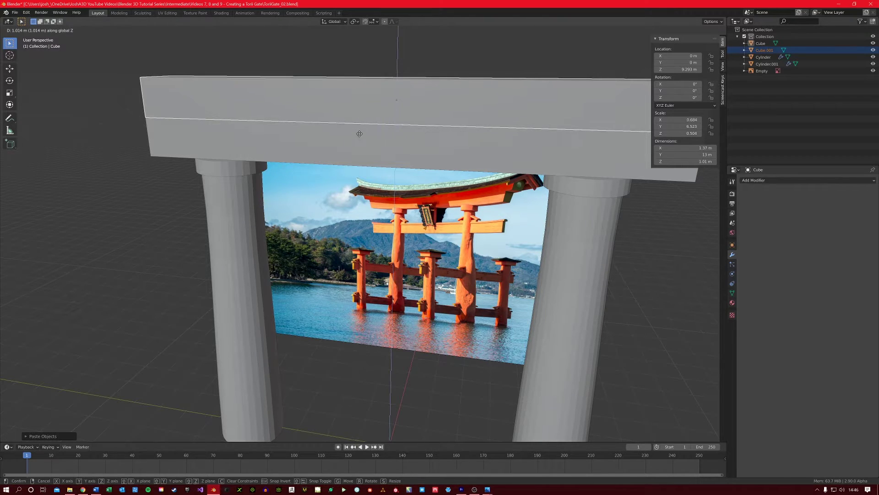
{"action": "left_click", "coordinate": [360, 134]}
{"action": "key", "text": "s"}
{"action": "left_click", "coordinate": [359, 137]}
{"action": "scroll", "coordinate": [358, 181], "scroll_direction": "down", "scroll_amount": 3}
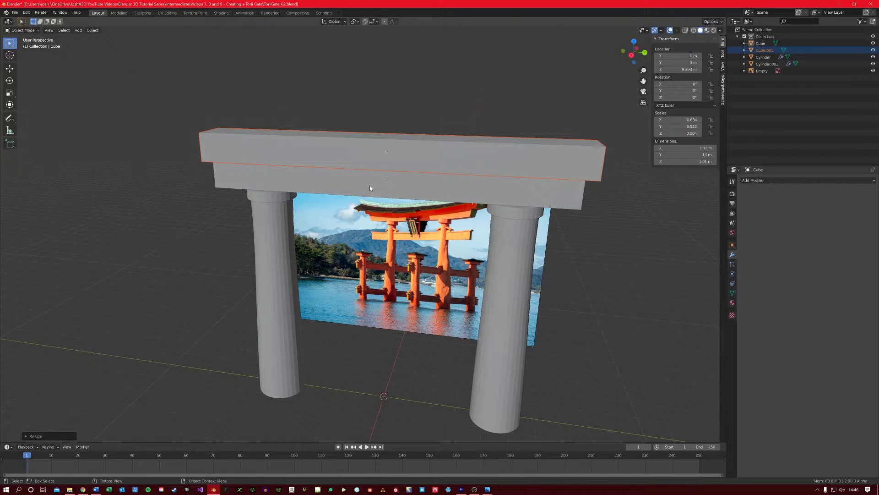
In Edit Mode on the upper beam, add five evenly centred edge loops.
{"action": "scroll", "coordinate": [391, 215], "scroll_direction": "up", "scroll_amount": 1}
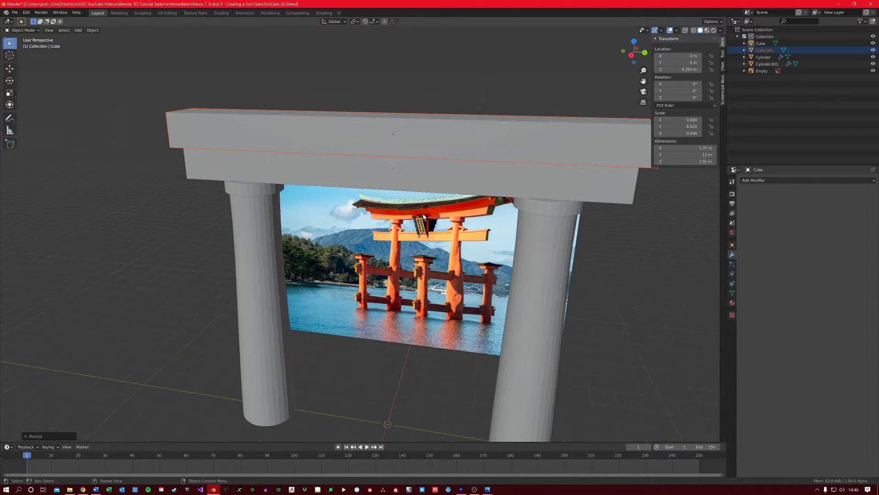
{"action": "left_click", "coordinate": [367, 137]}
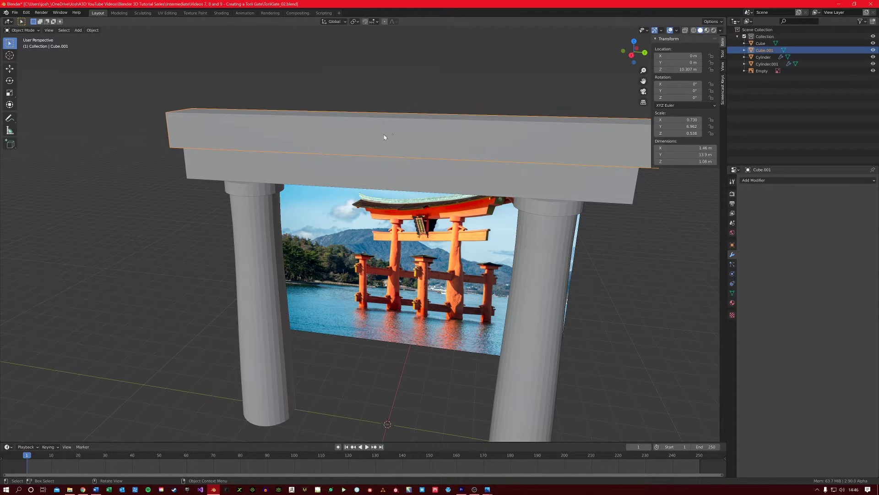
{"action": "key", "text": "Tab"}
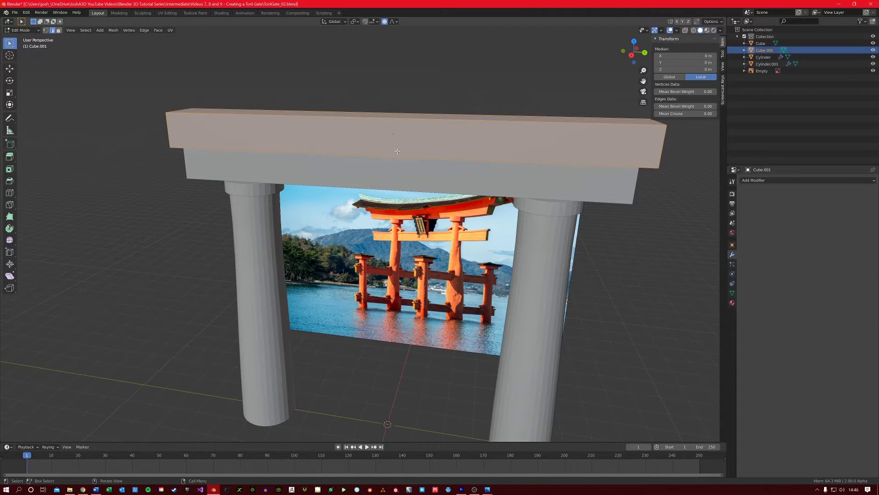
{"action": "key", "text": "ctrl+r"}
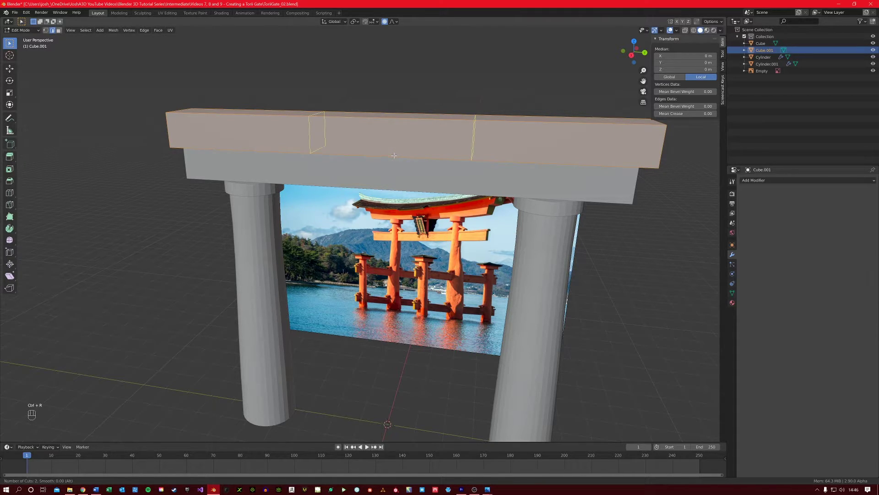
{"action": "scroll", "coordinate": [394, 155], "scroll_direction": "up", "scroll_amount": 3}
{"action": "left_click", "coordinate": [394, 155]}
{"action": "right_click", "coordinate": [395, 155]}
Drag the centre edge down with proportional editing so the middle sags and the ends sweep up.
{"action": "left_click", "coordinate": [385, 133]}
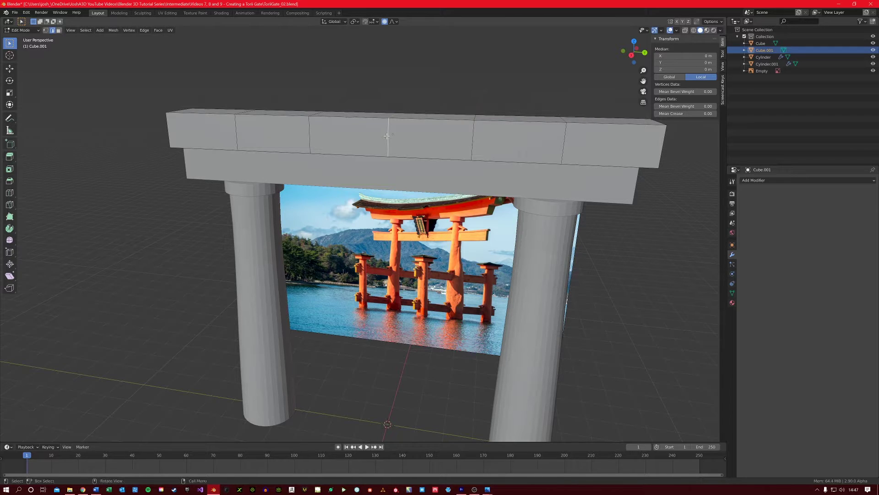
{"action": "middle_click_drag", "start_coordinate": [387, 136], "coordinate": [397, 134]}
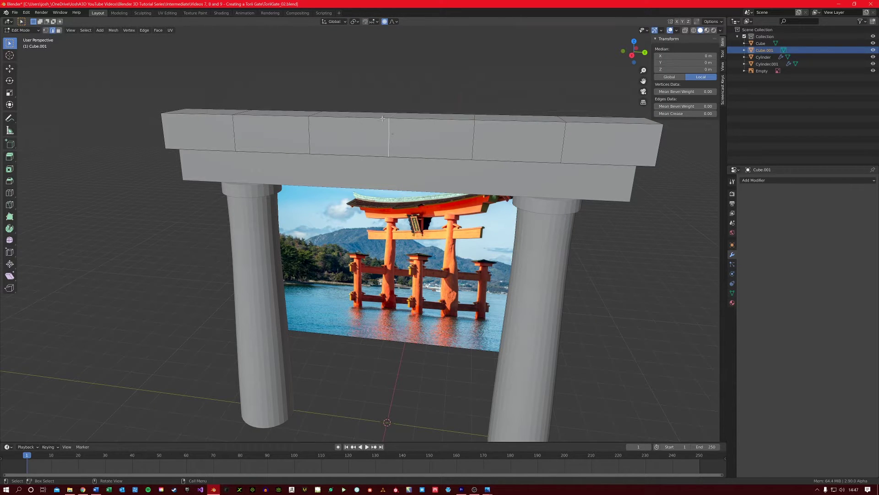
{"action": "key", "text": "g"}
{"action": "key", "text": "z"}
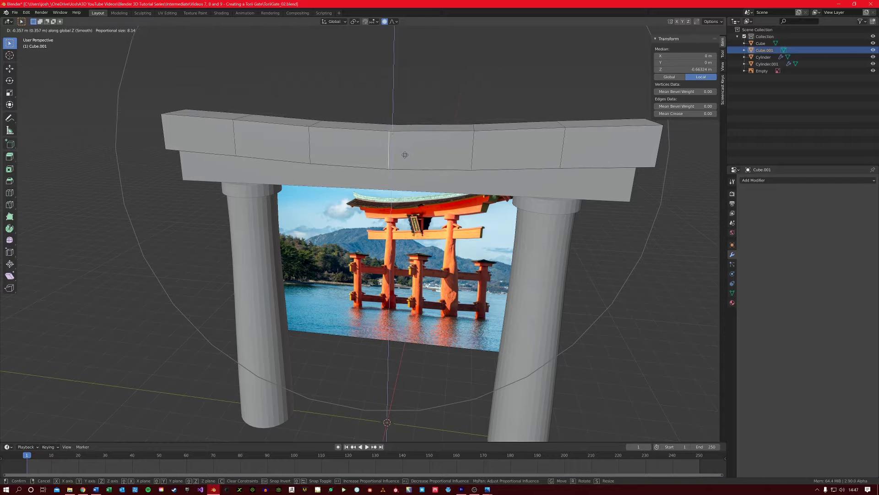
{"action": "scroll", "coordinate": [405, 154], "scroll_direction": "down", "scroll_amount": 2}
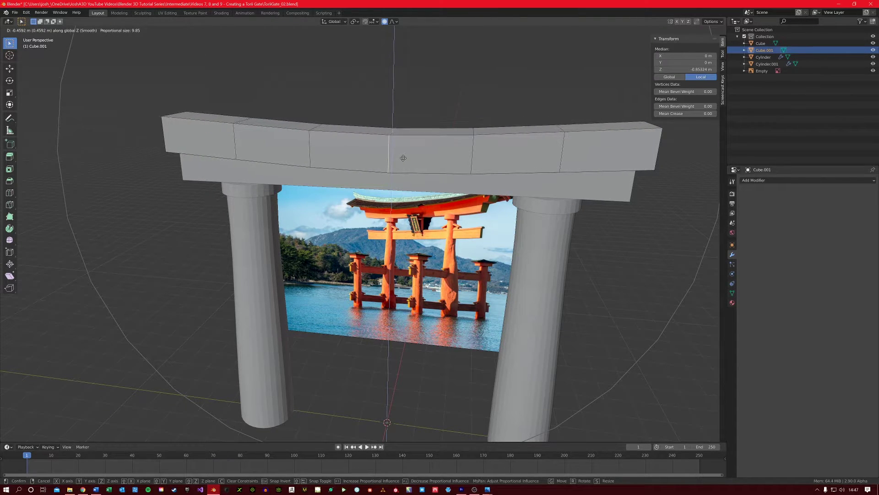
{"action": "left_click", "coordinate": [403, 156]}
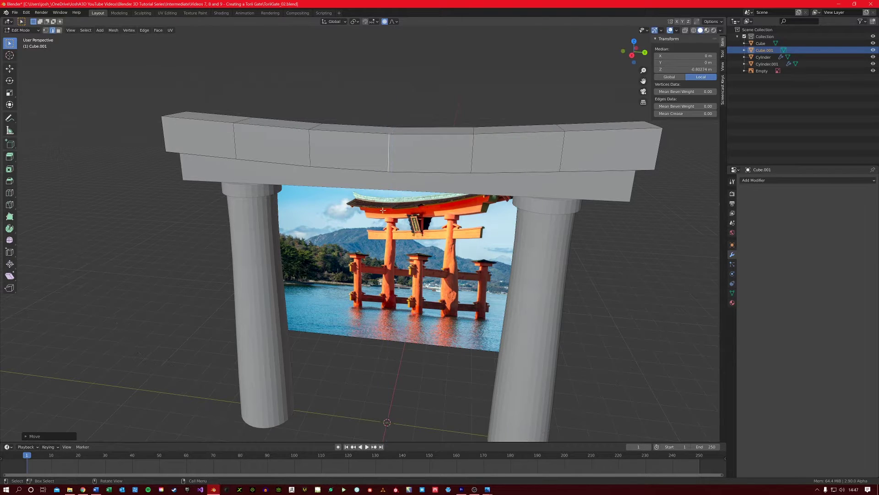
{"action": "mouse_move", "coordinate": [383, 209]}
{"action": "middle_mouse_down"}
{"action": "mouse_move", "coordinate": [414, 201]}
{"action": "mouse_move", "coordinate": [383, 203]}
{"action": "middle_mouse_up"}
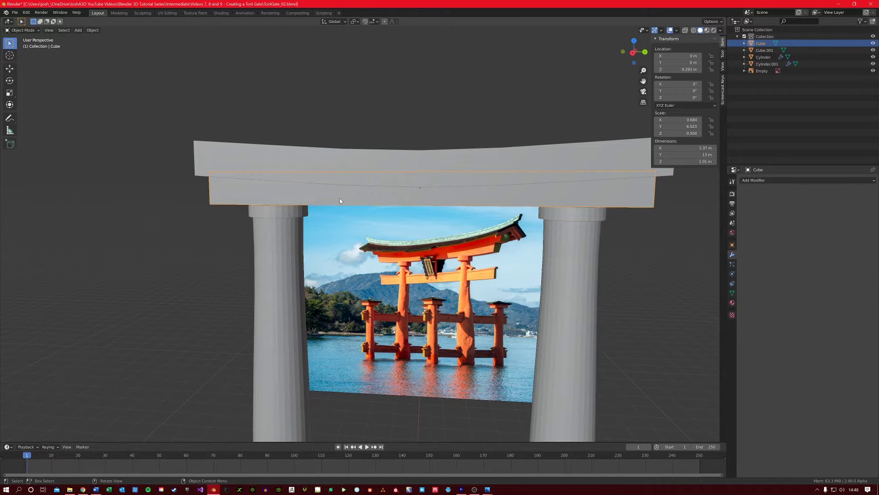
Add five evenly centred edge loops to the lower beam in Edit Mode.
{"action": "key", "text": "Tab"}
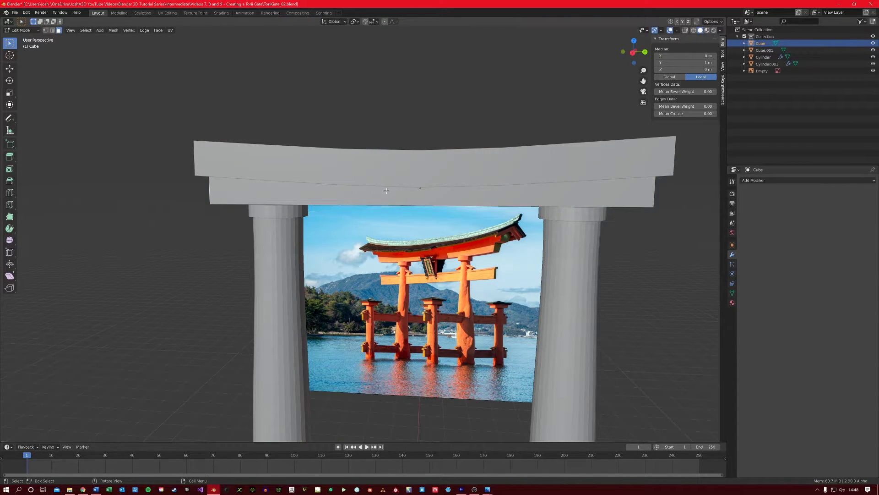
{"action": "key", "text": "ctrl+r"}
{"action": "scroll", "coordinate": [391, 200], "scroll_direction": "up", "scroll_amount": 1}
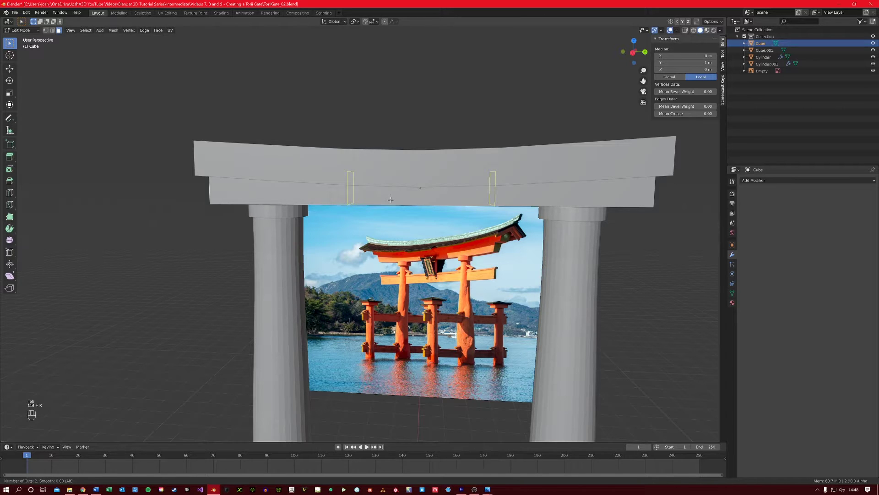
{"action": "left_click", "coordinate": [390, 200]}
{"action": "right_click", "coordinate": [391, 200]}
Select both end faces of the lower beam and raise them vertically.
{"action": "middle_click_drag", "start_coordinate": [255, 204], "coordinate": [105, 60]}
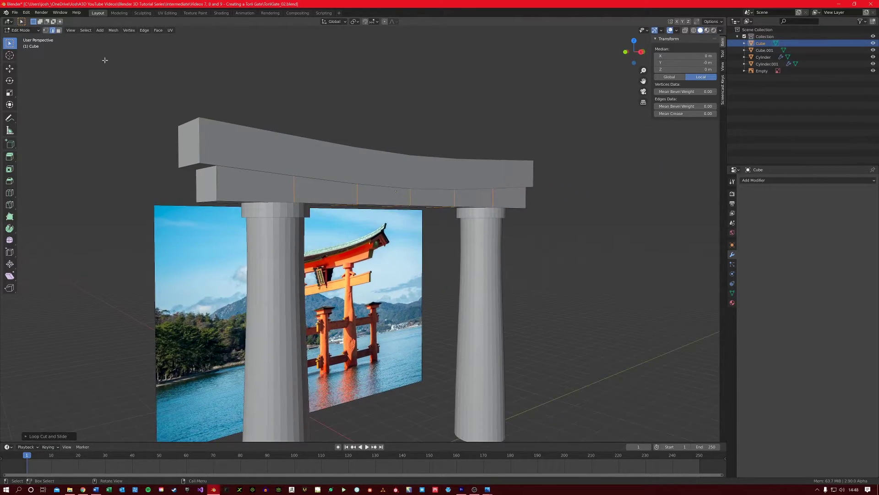
{"action": "left_click", "coordinate": [59, 32]}
{"action": "left_click", "coordinate": [204, 181]}
{"action": "middle_click_drag", "start_coordinate": [526, 185], "coordinate": [392, 183]}
{"action": "left_click", "coordinate": [499, 171], "text": "shift"}
{"action": "middle_click_drag", "start_coordinate": [255, 188], "coordinate": [327, 191]}
{"action": "key", "text": "g"}
{"action": "key", "text": "z"}
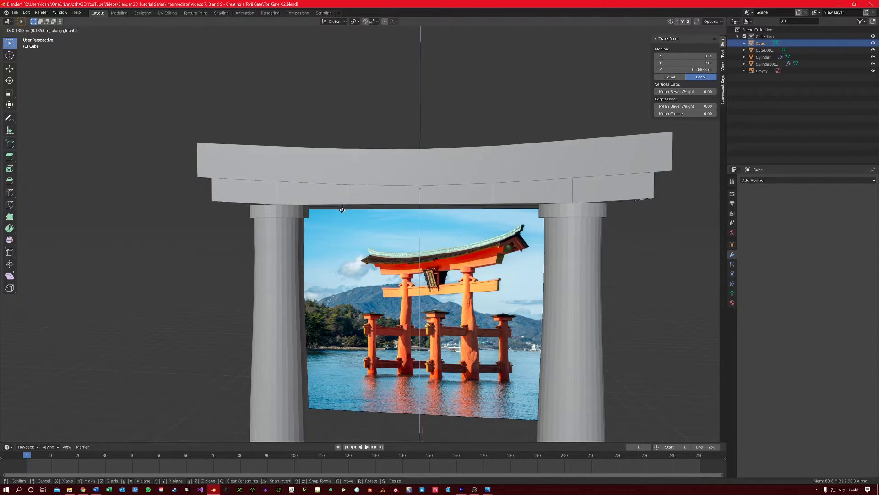
{"action": "left_click", "coordinate": [344, 209]}
Back in Object Mode, move the lower beam down beneath the upper beam.
{"action": "key", "text": "Tab"}
{"action": "middle_click_drag", "start_coordinate": [346, 209], "coordinate": [349, 208]}
{"action": "key", "text": "g"}
{"action": "key", "text": "z"}
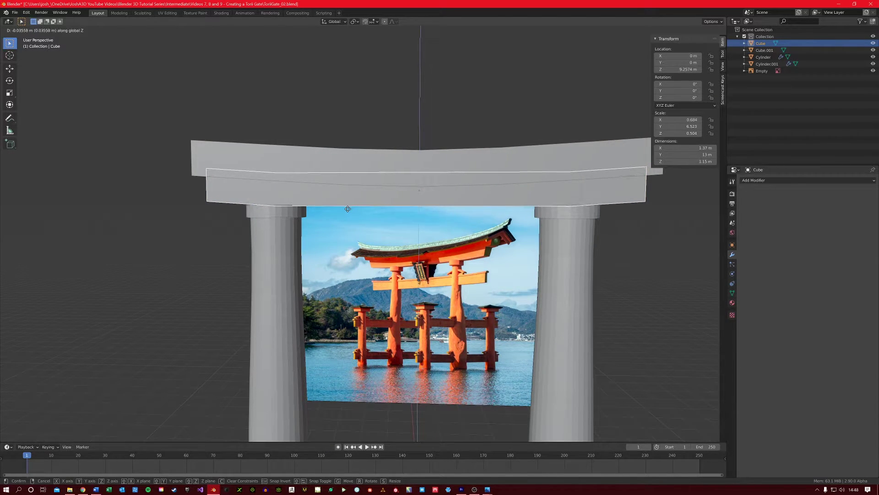
{"action": "left_click", "coordinate": [348, 209]}
{"action": "middle_click_drag", "start_coordinate": [251, 207], "coordinate": [274, 210]}
{"action": "scroll", "coordinate": [275, 210], "scroll_direction": "up", "scroll_amount": 3}
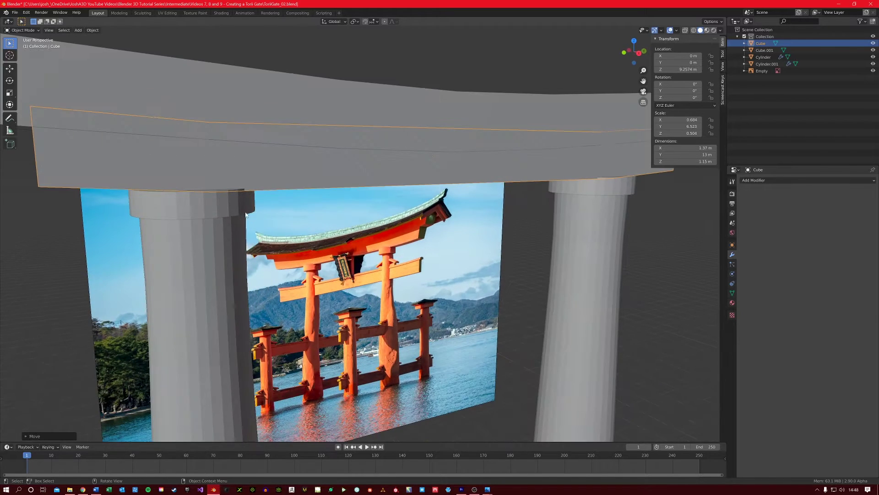
{"action": "middle_click_drag", "start_coordinate": [193, 209], "coordinate": [218, 202]}
Nudge the lower beam down to Z 9.2311 m and clear the selection.
{"action": "key", "text": "g"}
{"action": "key", "text": "z"}
{"action": "left_click", "coordinate": [325, 204]}
{"action": "scroll", "coordinate": [323, 198], "scroll_direction": "down", "scroll_amount": 3}
{"action": "mouse_move", "coordinate": [323, 198]}
{"action": "middle_mouse_down"}
{"action": "mouse_move", "coordinate": [309, 207]}
{"action": "mouse_move", "coordinate": [331, 206]}
{"action": "middle_mouse_up"}
{"action": "key", "text": "Tab"}
{"action": "key", "text": "Tab"}
{"action": "left_click", "coordinate": [163, 251]}
{"action": "scroll", "coordinate": [163, 252], "scroll_direction": "down", "scroll_amount": 2}
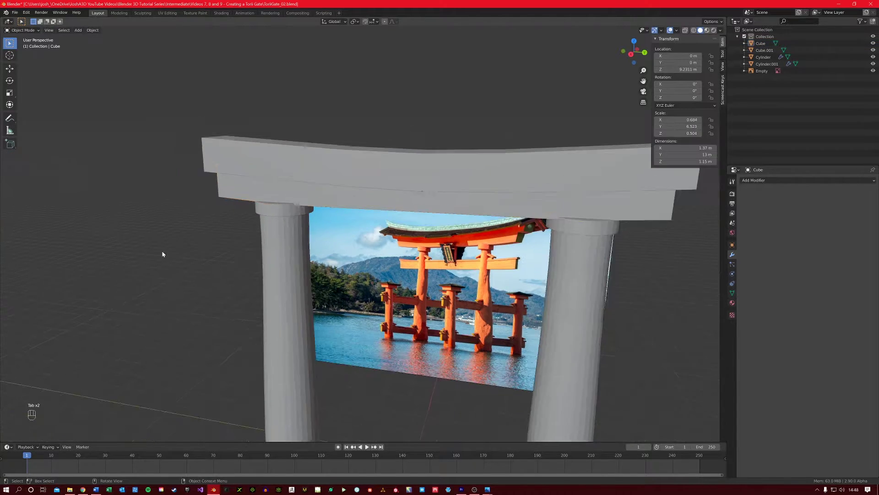
{"action": "middle_click_drag", "start_coordinate": [163, 252], "coordinate": [193, 238]}
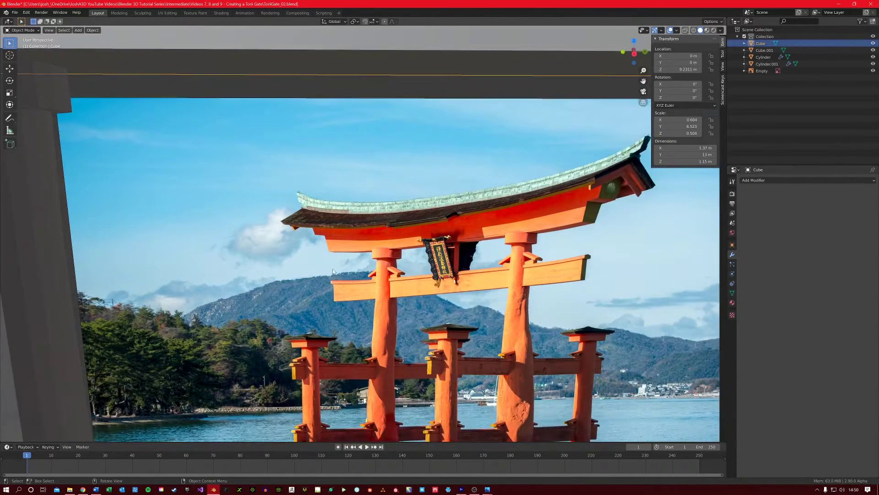
Shrink the lower beam's selected end faces slightly in Edit Mode.
{"action": "scroll", "coordinate": [320, 272], "scroll_direction": "up", "scroll_amount": 2}
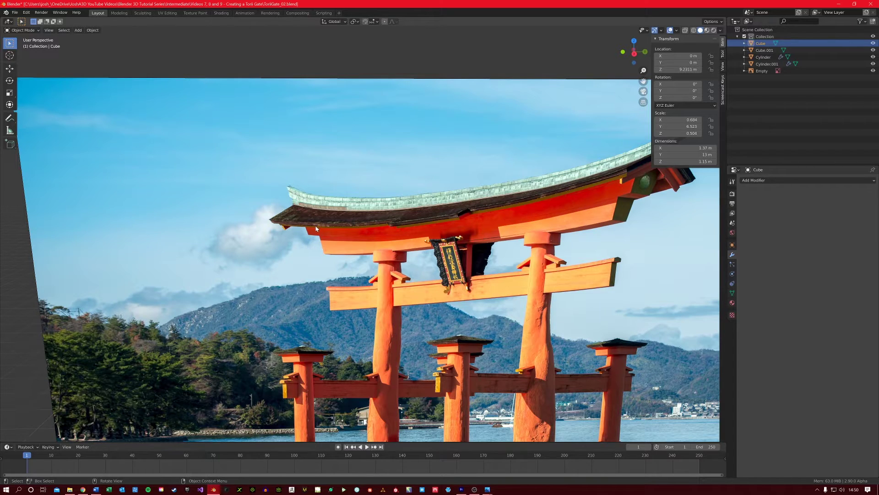
{"action": "scroll", "coordinate": [317, 237], "scroll_direction": "down", "scroll_amount": 5}
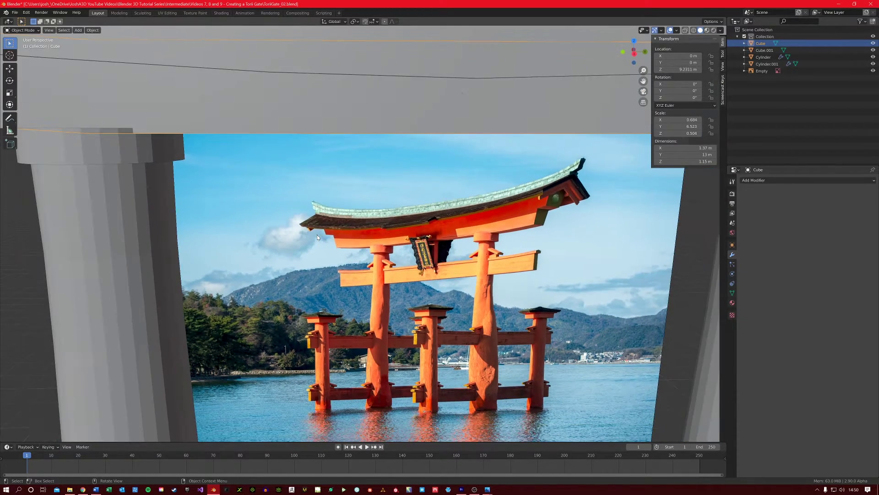
{"action": "key", "text": "Tab"}
{"action": "middle_click_drag", "start_coordinate": [275, 227], "coordinate": [223, 237]}
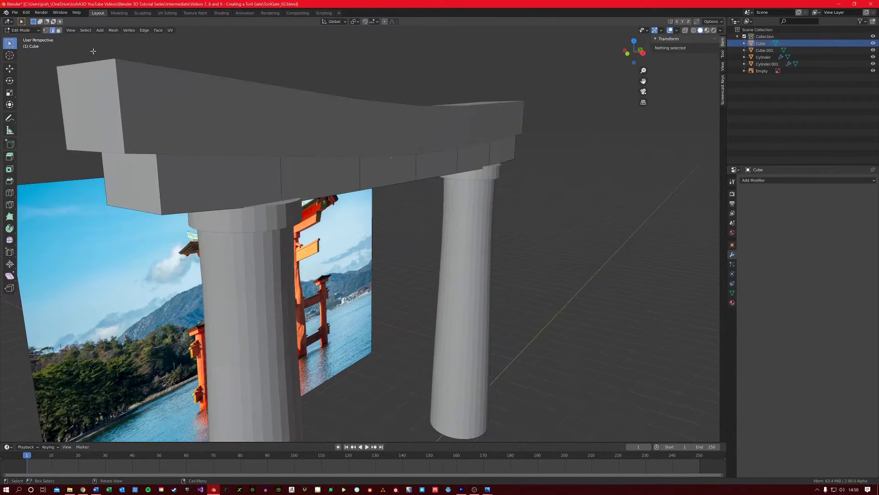
{"action": "middle_click_drag", "start_coordinate": [151, 218], "coordinate": [175, 150]}
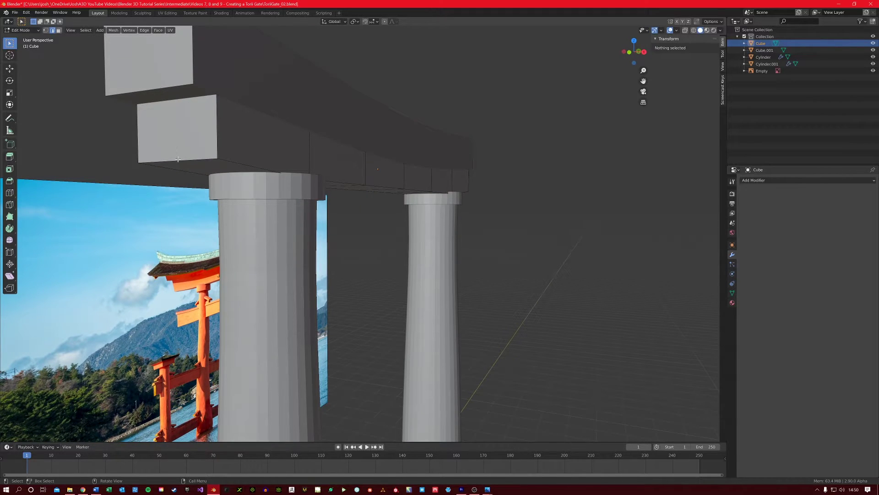
{"action": "left_click", "coordinate": [178, 160]}
{"action": "middle_click_drag", "start_coordinate": [474, 186], "coordinate": [350, 189]}
{"action": "middle_click_drag", "start_coordinate": [351, 189], "coordinate": [380, 177], "text": "shift"}
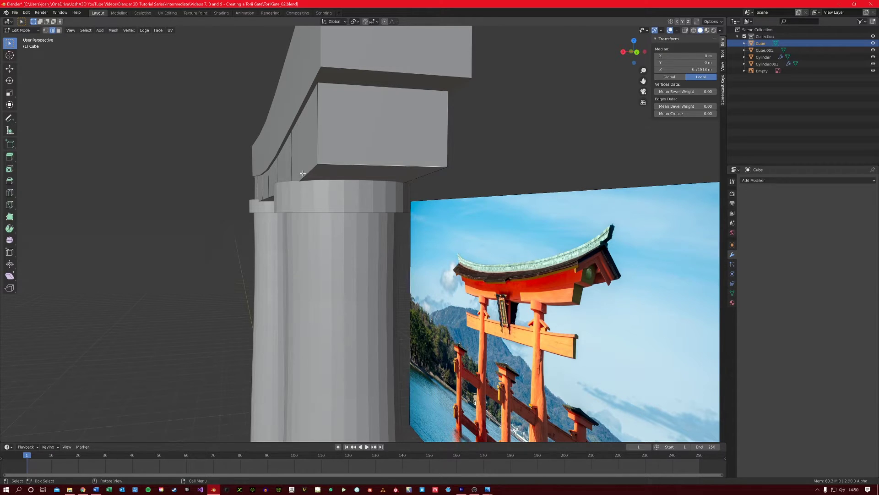
{"action": "middle_click_drag", "start_coordinate": [200, 206], "coordinate": [260, 207]}
{"action": "scroll", "coordinate": [460, 323], "scroll_direction": "down", "scroll_amount": 1}
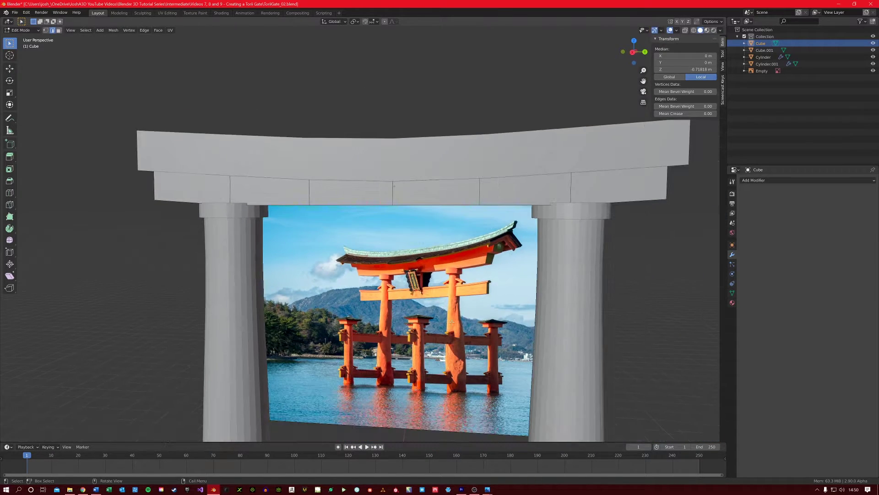
{"action": "key", "text": "s"}
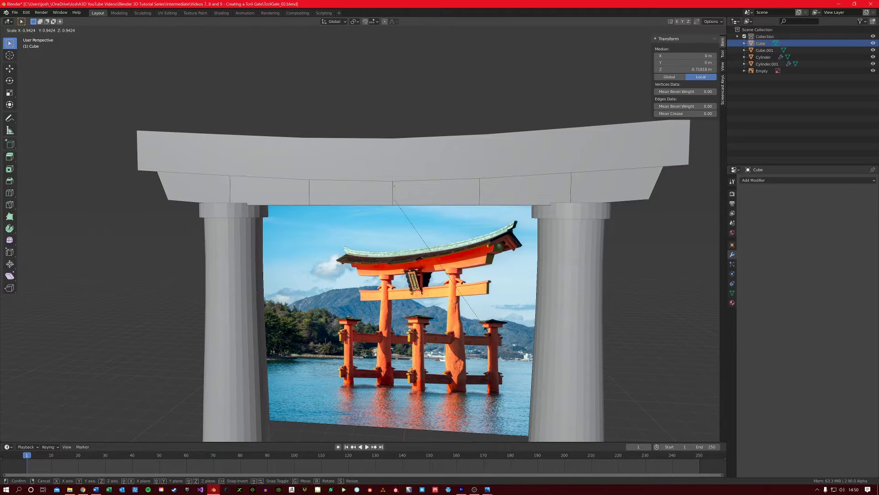
{"action": "left_click", "coordinate": [485, 328]}
{"action": "middle_click_drag", "start_coordinate": [239, 215], "coordinate": [346, 185], "text": "shift"}
{"action": "key", "text": "Tab"}
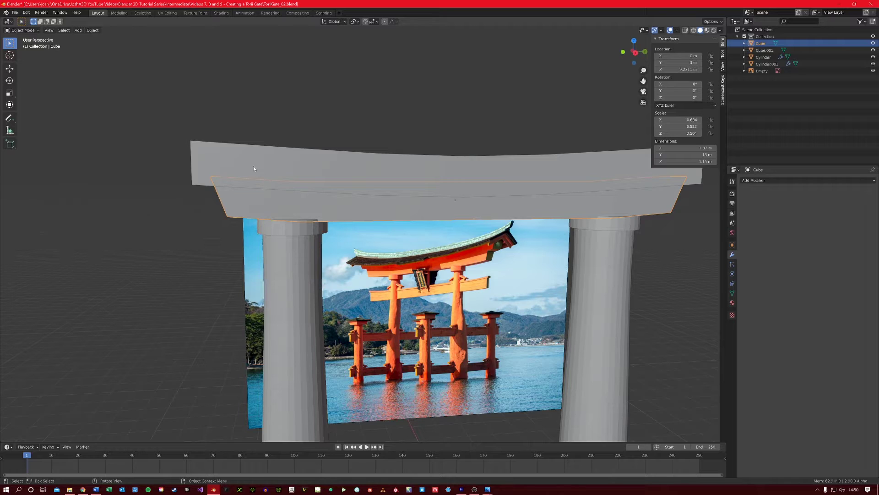
Scale Cube.001's lower geometry to about 0.95, tapering the upper crossbeam's underside.
{"action": "left_click", "coordinate": [254, 169]}
{"action": "key", "text": "Tab"}
{"action": "middle_click_drag", "start_coordinate": [254, 168], "coordinate": [288, 205]}
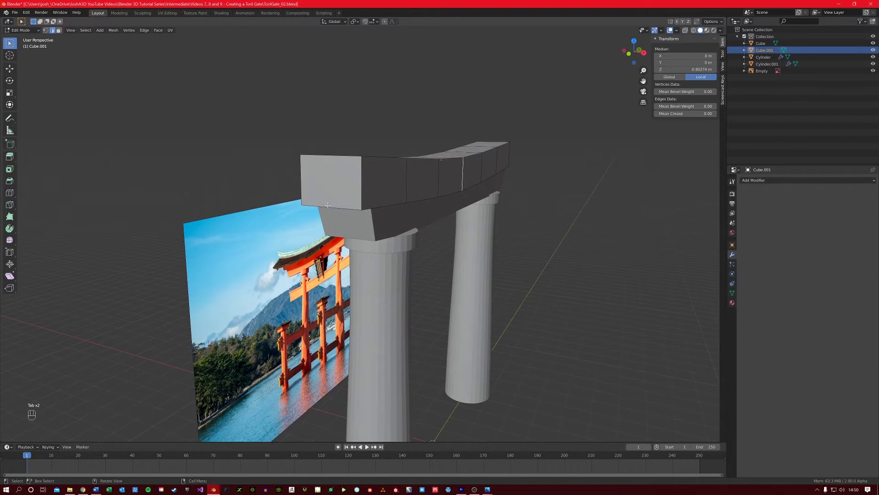
{"action": "middle_click_drag", "start_coordinate": [367, 205], "coordinate": [302, 188]}
{"action": "middle_click_drag", "start_coordinate": [258, 204], "coordinate": [388, 314]}
{"action": "key", "text": "s"}
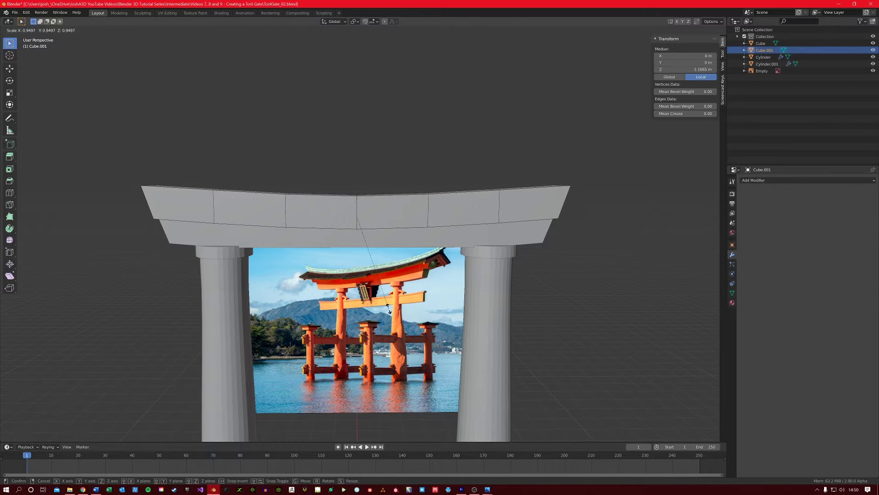
{"action": "left_click", "coordinate": [388, 309]}
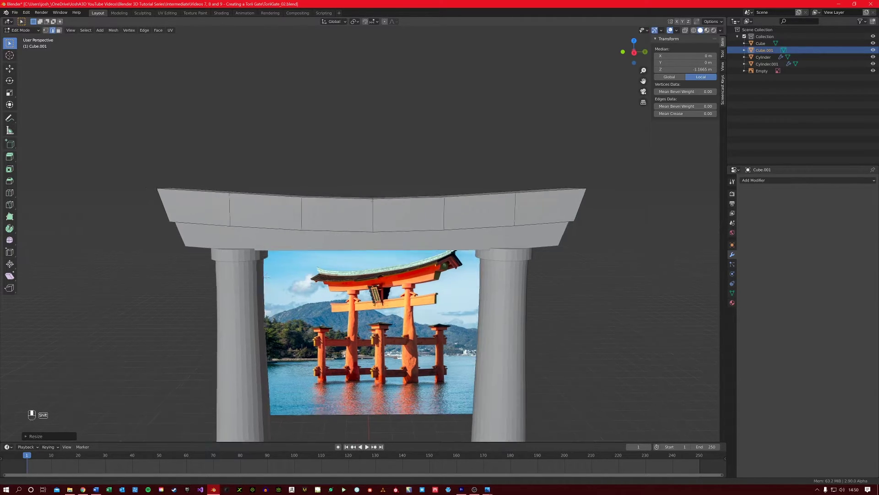
{"action": "key", "text": "Tab"}
{"action": "mouse_move", "coordinate": [216, 302]}
{"action": "middle_mouse_down"}
{"action": "mouse_move", "coordinate": [269, 304]}
{"action": "mouse_move", "coordinate": [215, 303]}
{"action": "middle_mouse_up"}
Duplicate the upper crossbeam with Ctrl+C/Ctrl+V and raise the copy along Z.
{"action": "scroll", "coordinate": [394, 287], "scroll_direction": "up", "scroll_amount": 5}
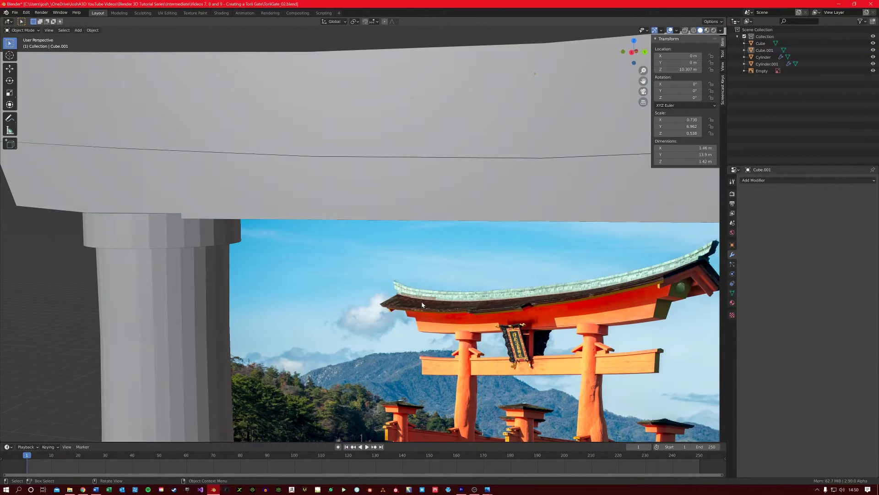
{"action": "left_click", "coordinate": [268, 244]}
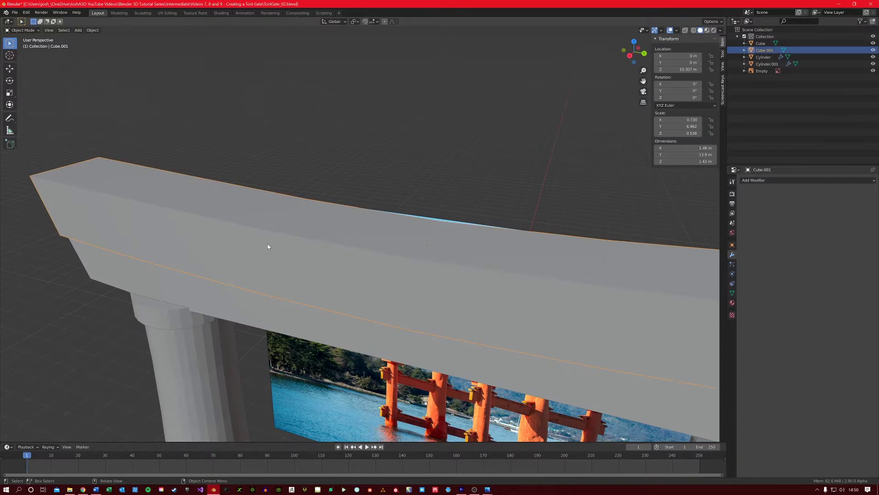
{"action": "middle_click_drag", "start_coordinate": [267, 243], "coordinate": [300, 236], "text": "shift"}
{"action": "scroll", "coordinate": [301, 237], "scroll_direction": "up", "scroll_amount": 2}
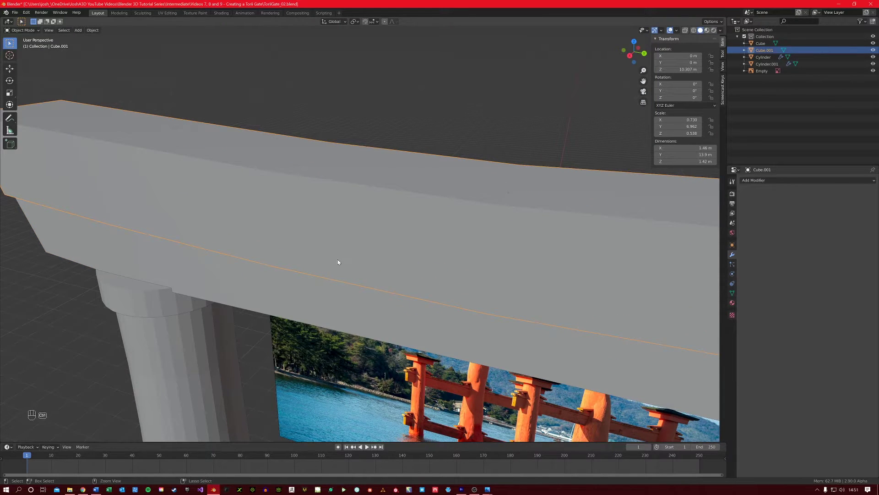
{"action": "key", "text": "ctrl+c"}
{"action": "key", "text": "ctrl+v"}
{"action": "key", "text": "g"}
{"action": "key", "text": "z"}
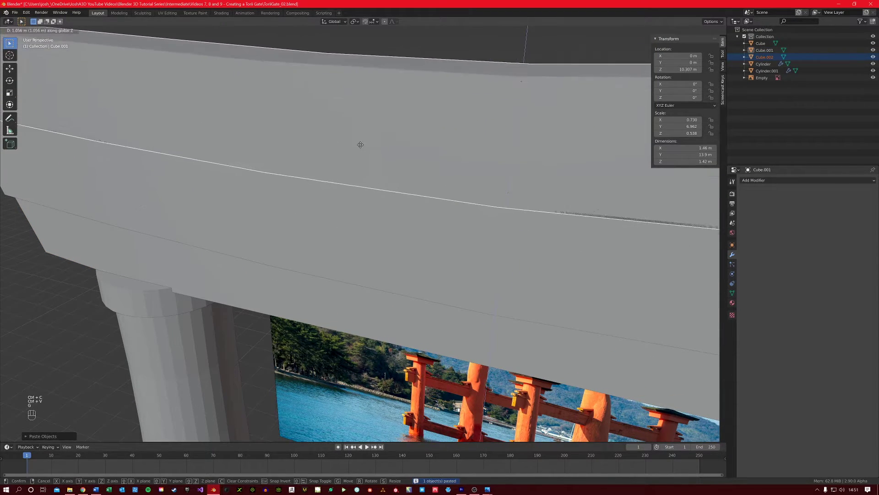
{"action": "left_click", "coordinate": [360, 143]}
Flatten the copy to X 0.149 and Z 0.286, then lower it onto the crossbeam.
{"action": "scroll", "coordinate": [364, 158], "scroll_direction": "down", "scroll_amount": 4}
{"action": "key", "text": "s"}
{"action": "key", "text": "x"}
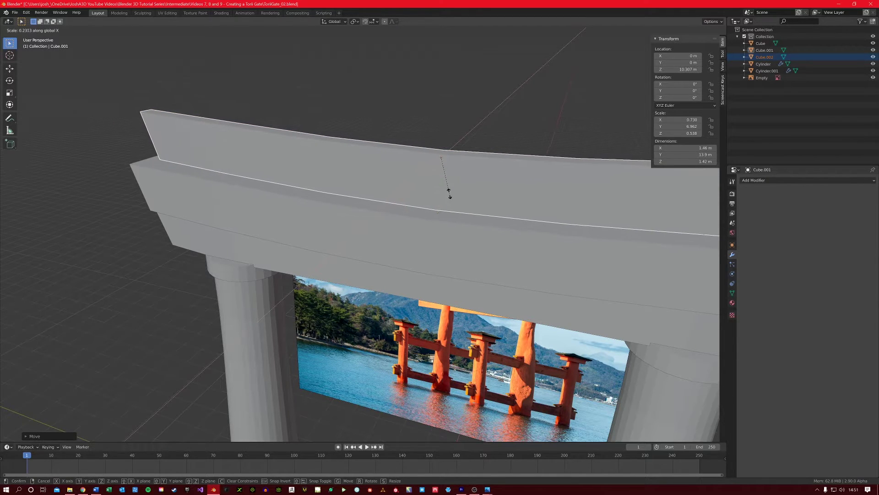
{"action": "left_click", "coordinate": [448, 187]}
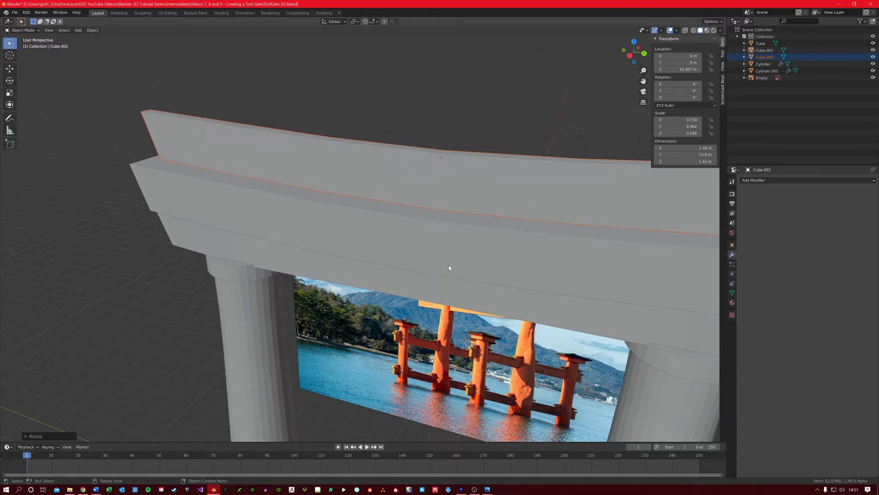
{"action": "scroll", "coordinate": [477, 234], "scroll_direction": "down", "scroll_amount": 5}
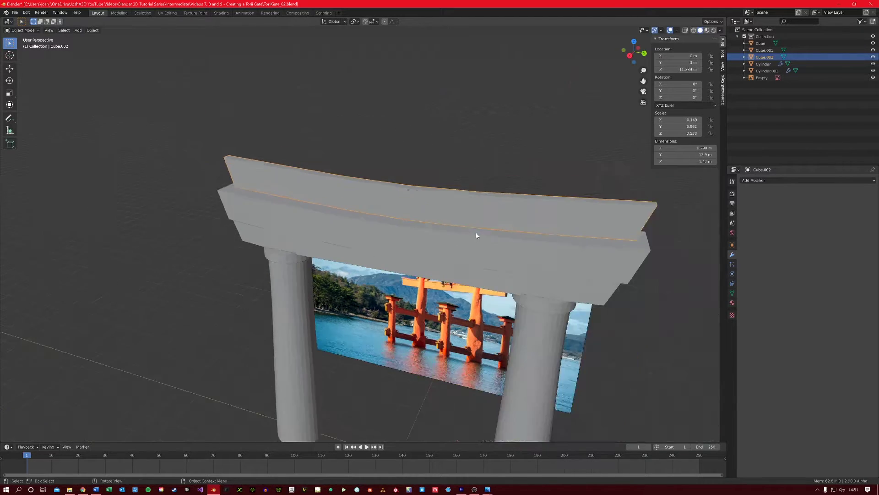
{"action": "scroll", "coordinate": [463, 242], "scroll_direction": "up", "scroll_amount": 3}
{"action": "key", "text": "s"}
{"action": "key", "text": "z"}
{"action": "left_click", "coordinate": [450, 228]}
{"action": "key", "text": "g"}
{"action": "key", "text": "z"}
{"action": "left_click", "coordinate": [452, 244]}
Lengthen the new top beam Cube.002 along Y to 7.861.
{"action": "scroll", "coordinate": [451, 246], "scroll_direction": "up", "scroll_amount": 2}
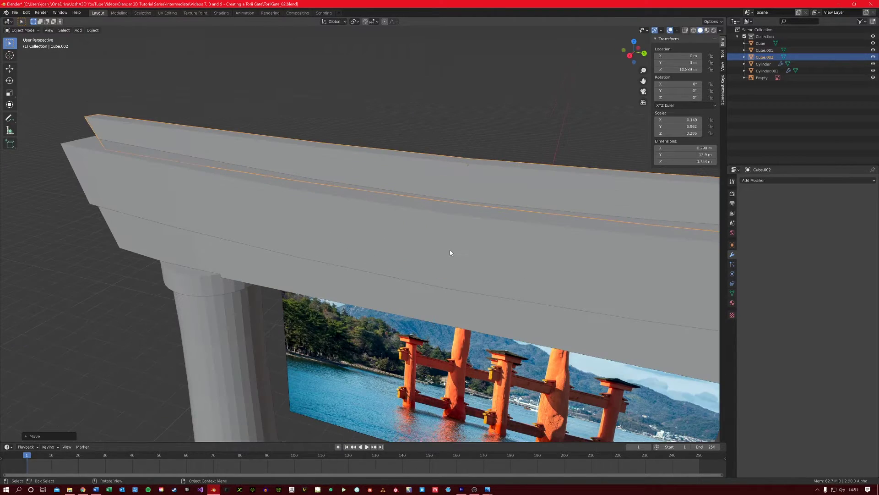
{"action": "left_click", "coordinate": [404, 262]}
{"action": "left_click", "coordinate": [394, 88]}
{"action": "scroll", "coordinate": [393, 137], "scroll_direction": "down", "scroll_amount": 5}
{"action": "mouse_move", "coordinate": [393, 141]}
{"action": "middle_mouse_down"}
{"action": "mouse_move", "coordinate": [438, 150]}
{"action": "mouse_move", "coordinate": [405, 148]}
{"action": "middle_mouse_up"}
{"action": "left_click", "coordinate": [379, 219]}
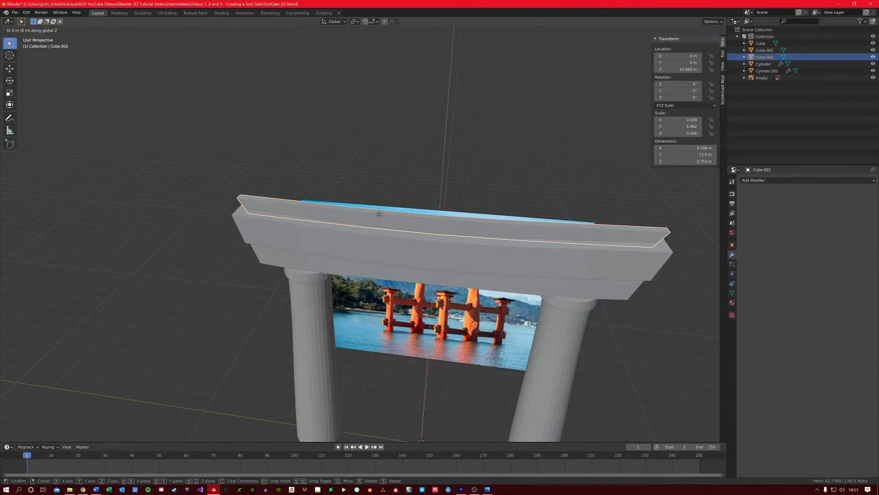
{"action": "scroll", "coordinate": [372, 216], "scroll_direction": "up", "scroll_amount": 3}
{"action": "key", "text": "Tab"}
{"action": "key", "text": "Tab"}
{"action": "scroll", "coordinate": [350, 200], "scroll_direction": "down", "scroll_amount": 1}
{"action": "key", "text": "s"}
{"action": "key", "text": "x"}
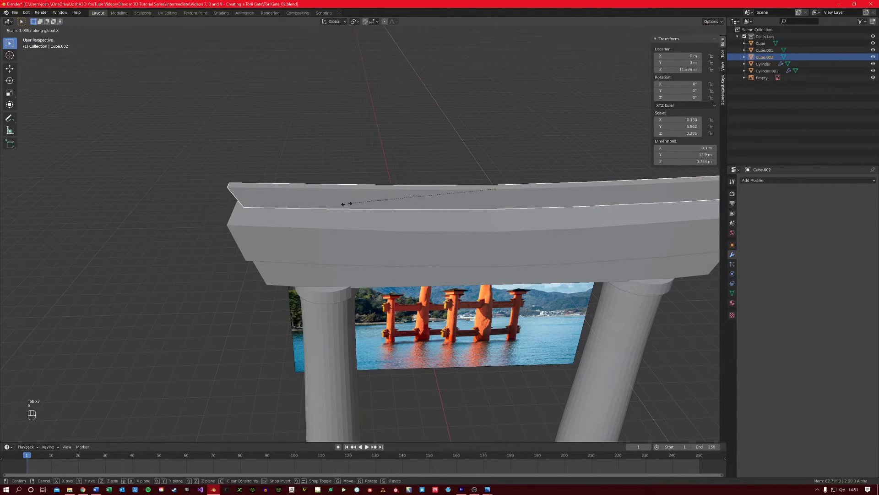
{"action": "key", "text": "y"}
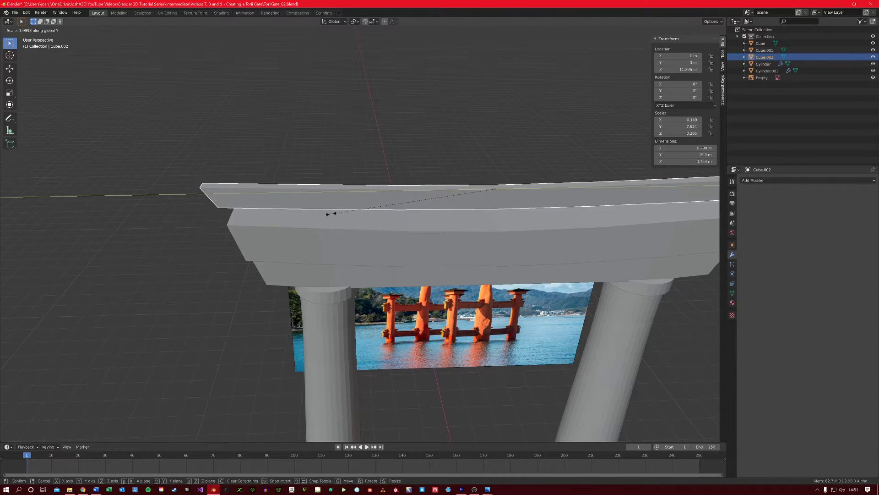
{"action": "left_click", "coordinate": [329, 214]}
{"action": "scroll", "coordinate": [329, 215], "scroll_direction": "down", "scroll_amount": 4}
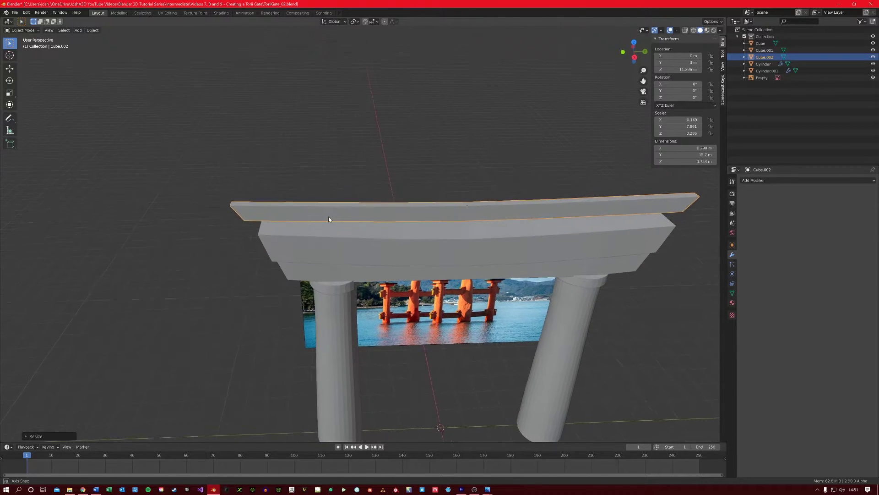
{"action": "scroll", "coordinate": [328, 217], "scroll_direction": "up", "scroll_amount": 3}
{"action": "middle_click_drag", "start_coordinate": [328, 185], "coordinate": [302, 145]}
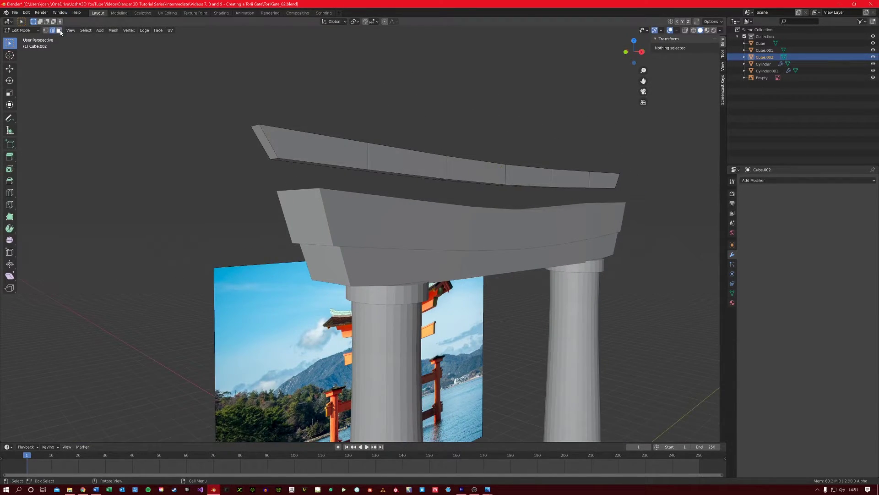
Extrude the roof slab's underside face strip downward.
{"action": "left_click", "coordinate": [59, 30]}
{"action": "left_click", "coordinate": [302, 144]}
{"action": "middle_click_drag", "start_coordinate": [550, 166], "coordinate": [294, 259], "text": "shift"}
{"action": "left_click", "coordinate": [522, 196], "text": "ctrl"}
{"action": "key", "text": "e"}
{"action": "left_click", "coordinate": [371, 205]}
Extrude the slab's front face strip outward along its normals.
{"action": "left_click", "coordinate": [241, 225]}
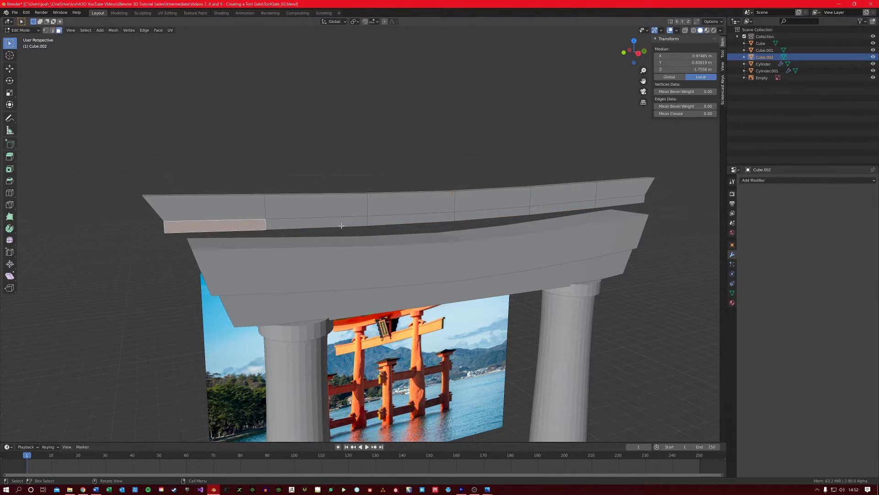
{"action": "left_click", "coordinate": [609, 201], "text": "ctrl"}
{"action": "middle_click_drag", "start_coordinate": [609, 201], "coordinate": [443, 232]}
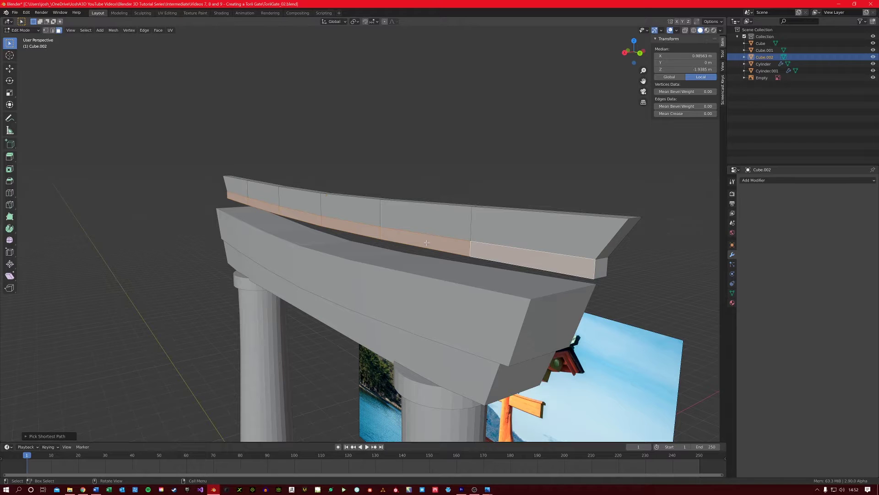
{"action": "key", "text": "e"}
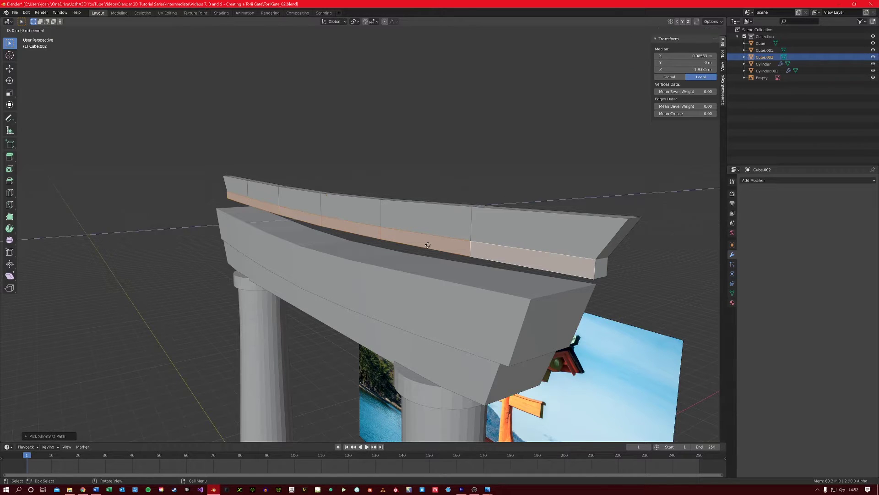
{"action": "left_click", "coordinate": [428, 246]}
{"action": "middle_click_drag", "start_coordinate": [428, 246], "coordinate": [404, 250]}
Extrude the slab's back face strip 1 m along its normals.
{"action": "left_click", "coordinate": [143, 263]}
{"action": "middle_click_drag", "start_coordinate": [143, 262], "coordinate": [403, 253]}
{"action": "left_click", "coordinate": [497, 199], "text": "ctrl"}
{"action": "key", "text": "e"}
{"action": "key", "text": "1"}
{"action": "key", "text": "Return"}
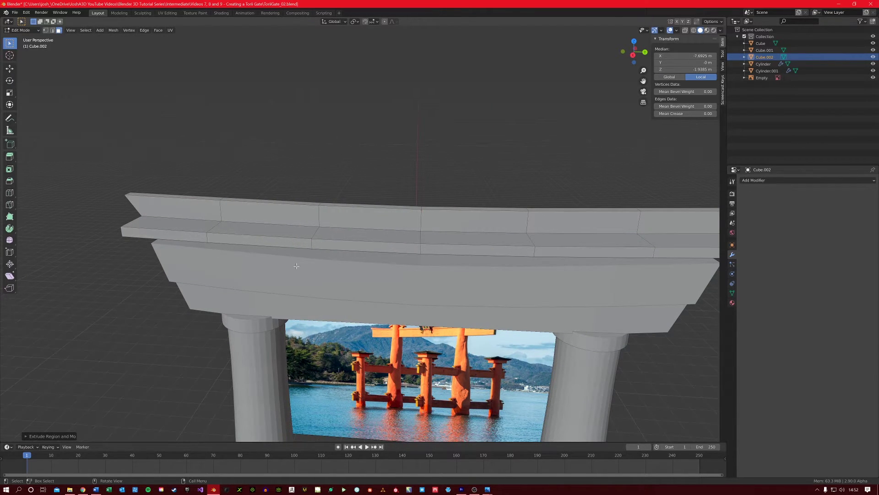
{"action": "middle_click_drag", "start_coordinate": [297, 266], "coordinate": [372, 230]}
Lower the lower front face strip 0.4739 m along Z.
{"action": "left_click", "coordinate": [202, 218]}
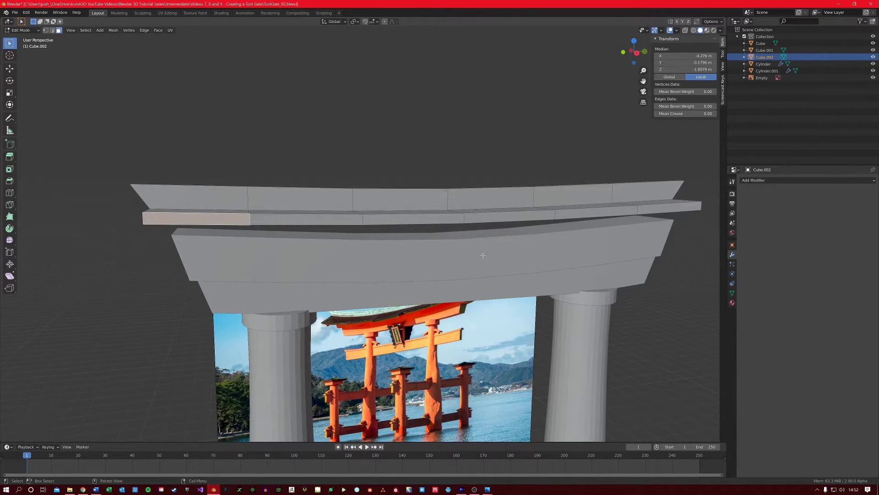
{"action": "left_click", "coordinate": [658, 209], "text": "ctrl"}
{"action": "middle_click_drag", "start_coordinate": [634, 235], "coordinate": [584, 248]}
{"action": "middle_click_drag", "start_coordinate": [433, 249], "coordinate": [441, 245]}
{"action": "key", "text": "g"}
{"action": "key", "text": "z"}
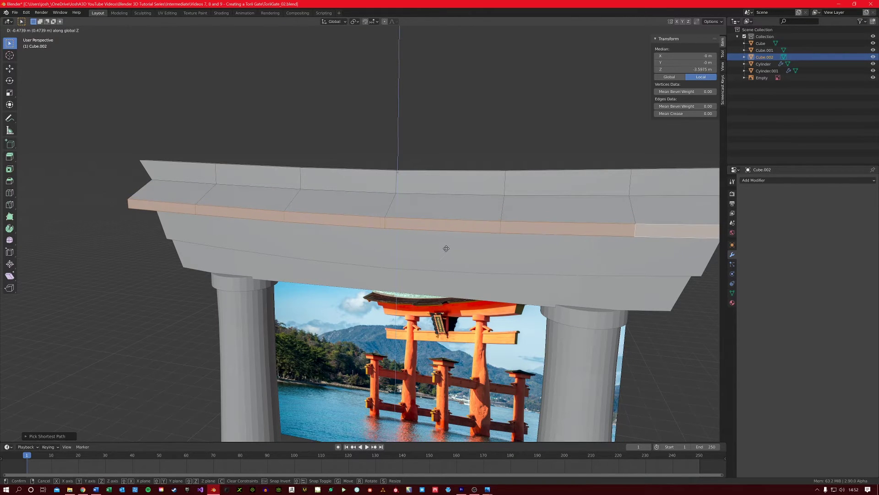
{"action": "left_click", "coordinate": [446, 249]}
{"action": "mouse_move", "coordinate": [446, 248]}
{"action": "middle_mouse_down"}
{"action": "mouse_move", "coordinate": [403, 256]}
{"action": "mouse_move", "coordinate": [432, 256]}
{"action": "middle_mouse_up"}
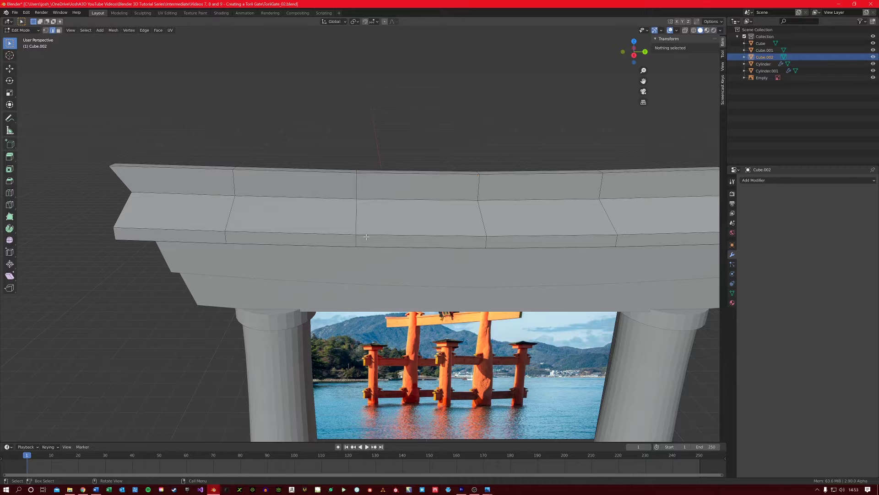
Raise Cube.002's end edges along Z with proportional falloff so the roof ends curve upward.
{"action": "scroll", "coordinate": [366, 238], "scroll_direction": "down", "scroll_amount": 1}
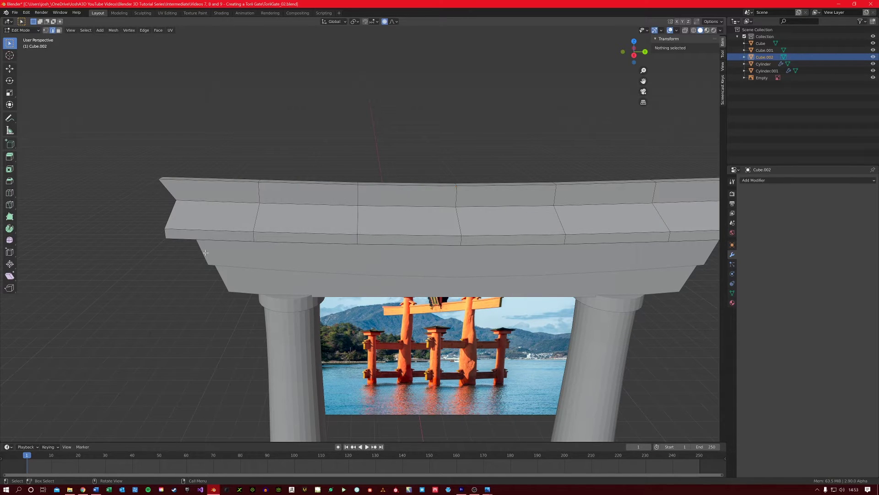
{"action": "middle_click_drag", "start_coordinate": [206, 252], "coordinate": [252, 254]}
{"action": "left_click", "coordinate": [357, 239]}
{"action": "middle_click_drag", "start_coordinate": [609, 275], "coordinate": [457, 256]}
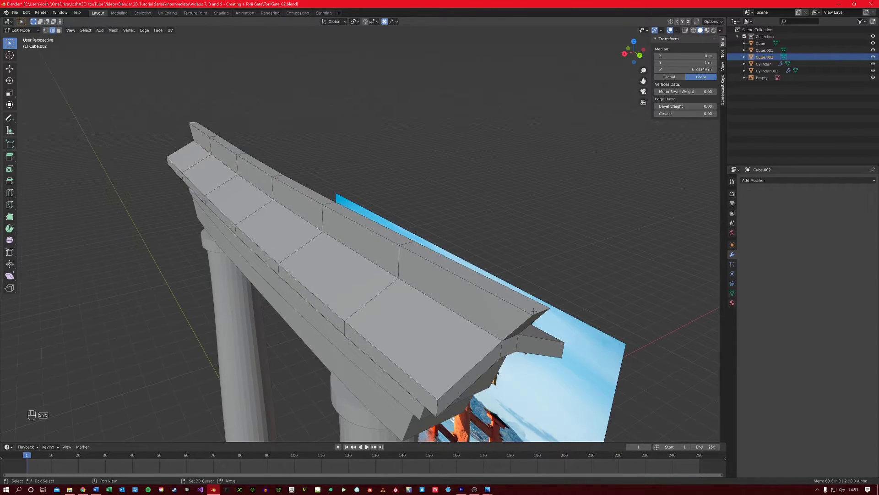
{"action": "key", "text": "KP_1"}
{"action": "scroll", "coordinate": [343, 308], "scroll_direction": "down", "scroll_amount": 2}
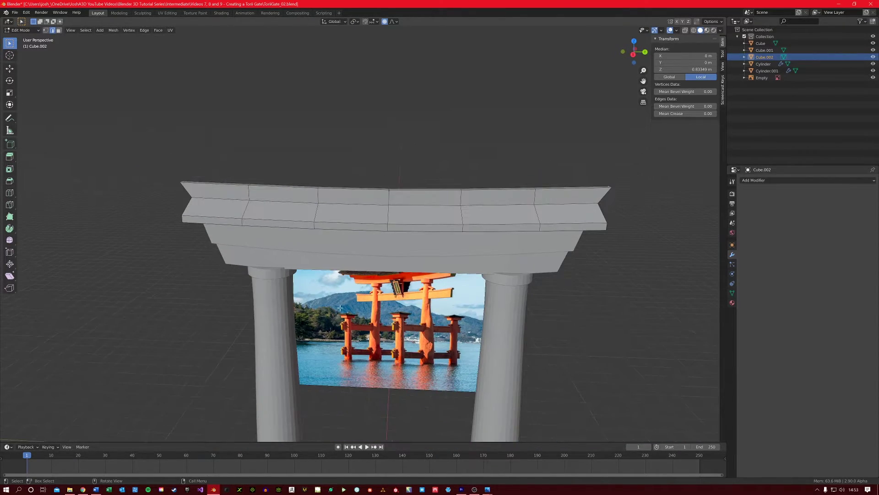
{"action": "key", "text": "g"}
{"action": "key", "text": "z"}
{"action": "scroll", "coordinate": [339, 302], "scroll_direction": "up", "scroll_amount": 7}
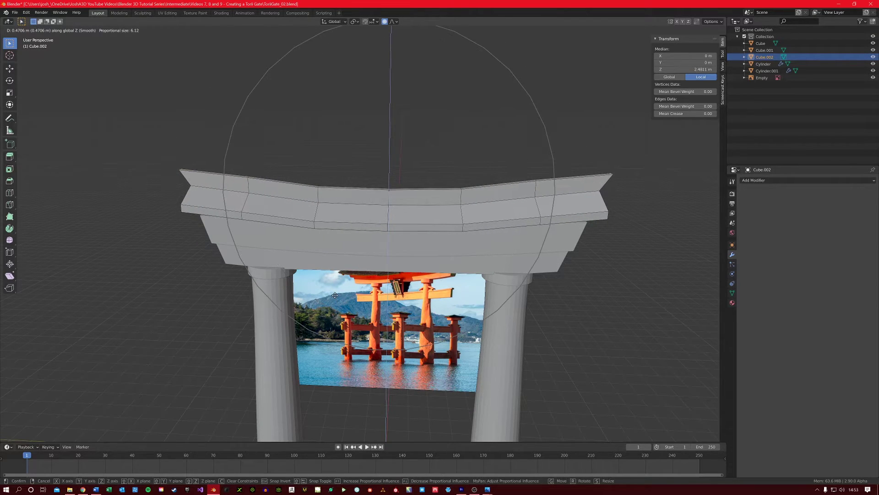
{"action": "scroll", "coordinate": [336, 295], "scroll_direction": "up", "scroll_amount": 2}
{"action": "scroll", "coordinate": [334, 293], "scroll_direction": "up", "scroll_amount": 1}
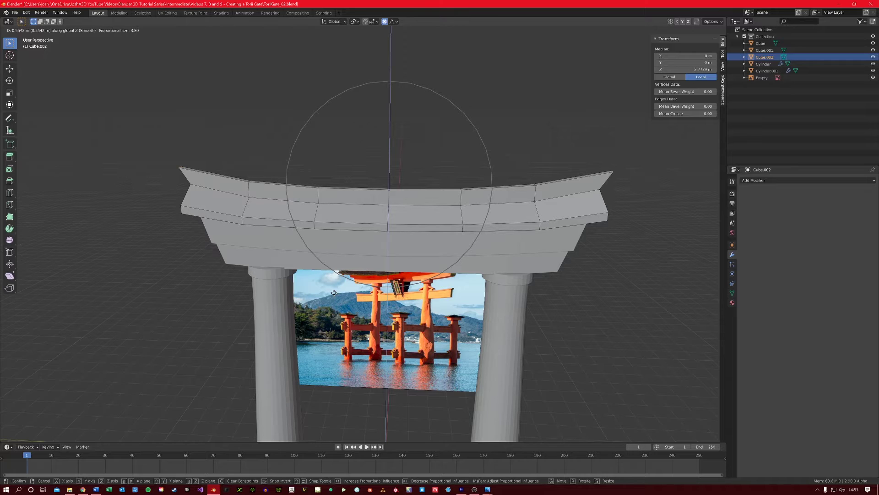
{"action": "left_click", "coordinate": [334, 293]}
Add a centred loop cut near one end of the roof beam with Ctrl+R.
{"action": "key", "text": "Tab"}
{"action": "scroll", "coordinate": [309, 314], "scroll_direction": "down", "scroll_amount": 3}
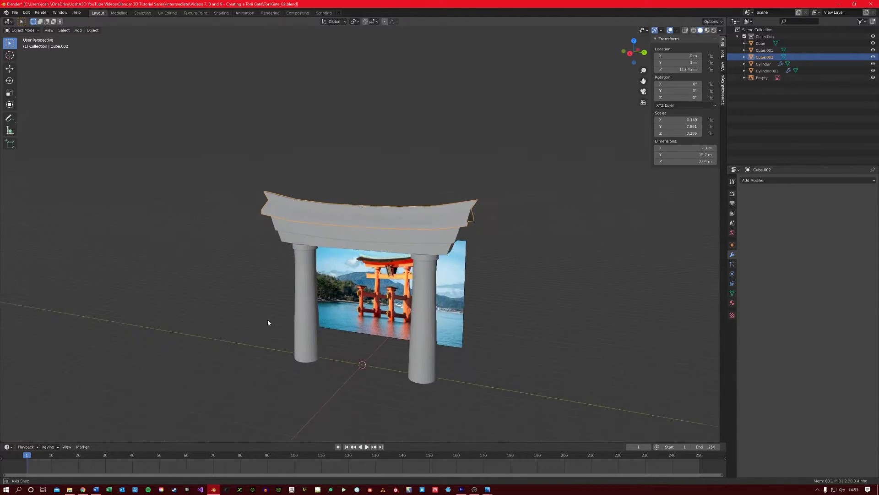
{"action": "mouse_move", "coordinate": [267, 322]}
{"action": "middle_mouse_down"}
{"action": "mouse_move", "coordinate": [249, 318]}
{"action": "mouse_move", "coordinate": [312, 323]}
{"action": "mouse_move", "coordinate": [278, 323]}
{"action": "middle_mouse_up"}
{"action": "left_click", "coordinate": [278, 324]}
{"action": "scroll", "coordinate": [293, 338], "scroll_direction": "up", "scroll_amount": 7}
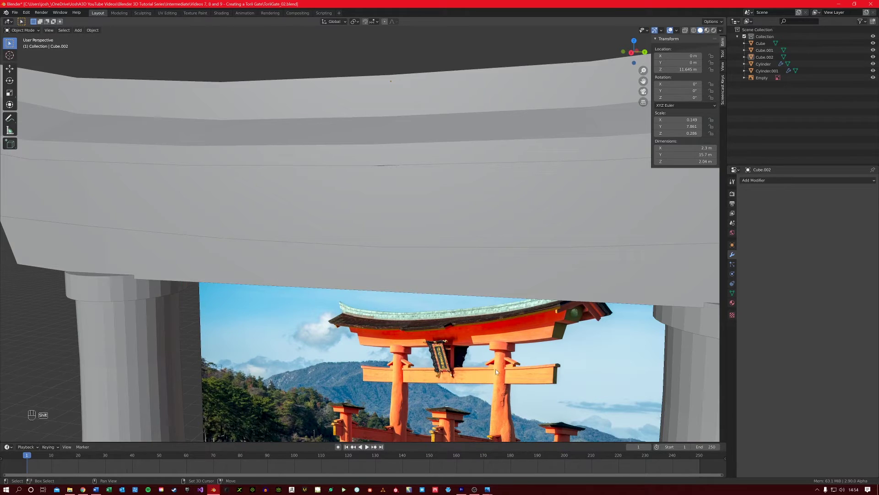
{"action": "middle_click_drag", "start_coordinate": [496, 368], "coordinate": [408, 266], "text": "shift"}
{"action": "scroll", "coordinate": [412, 266], "scroll_direction": "up", "scroll_amount": 7}
{"action": "middle_click_drag", "start_coordinate": [586, 265], "coordinate": [471, 280], "text": "shift"}
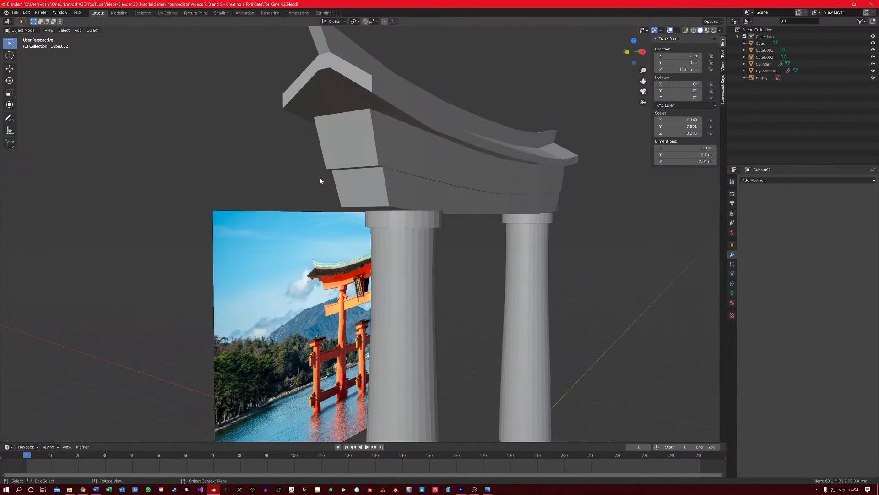
{"action": "left_click", "coordinate": [310, 93]}
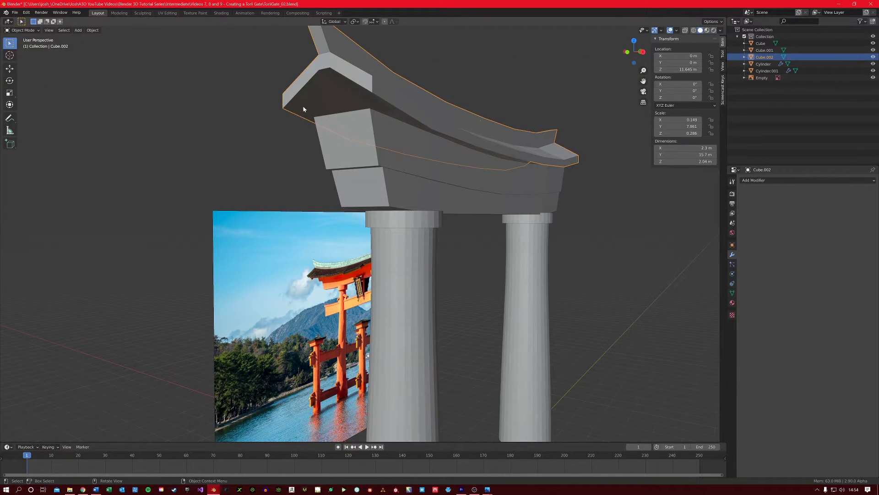
{"action": "middle_click_drag", "start_coordinate": [304, 109], "coordinate": [293, 138]}
{"action": "key", "text": "Tab"}
{"action": "scroll", "coordinate": [286, 143], "scroll_direction": "up", "scroll_amount": 2}
{"action": "key", "text": "ctrl+r"}
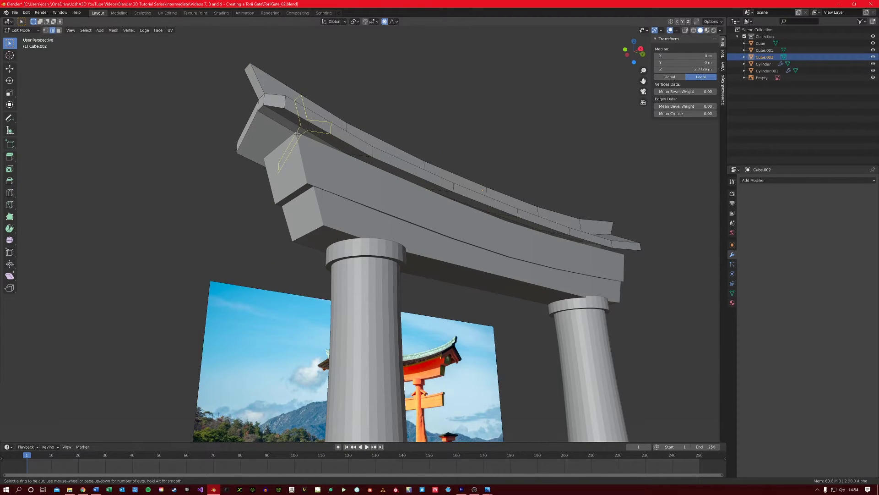
{"action": "middle_click_drag", "start_coordinate": [297, 133], "coordinate": [281, 142]}
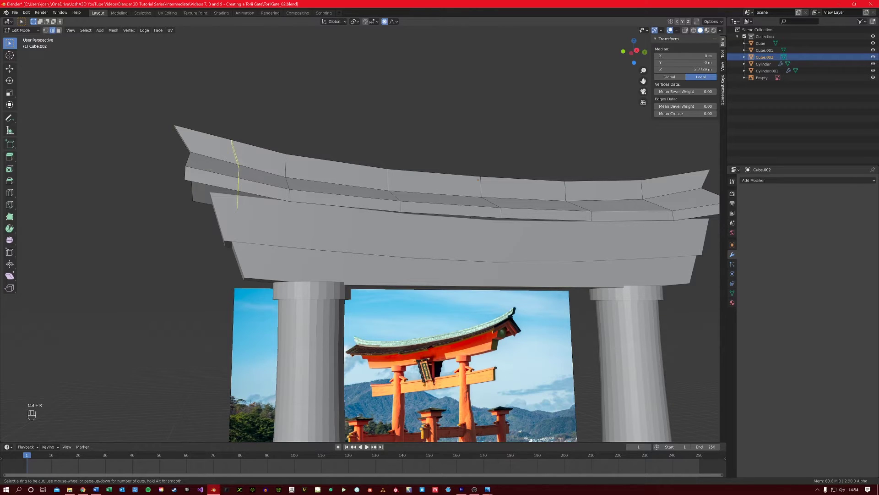
{"action": "left_click", "coordinate": [236, 172]}
{"action": "right_click", "coordinate": [237, 172]}
Add a second centred edge loop near the roof's other end.
{"action": "middle_click_drag", "start_coordinate": [501, 198], "coordinate": [181, 219], "text": "shift"}
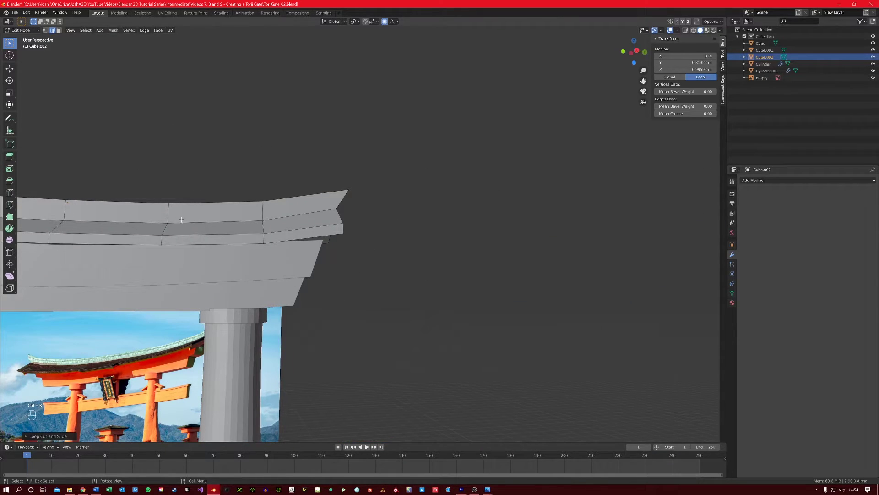
{"action": "left_click", "coordinate": [296, 229]}
{"action": "right_click", "coordinate": [297, 230]}
{"action": "middle_click_drag", "start_coordinate": [59, 220], "coordinate": [306, 191], "text": "shift"}
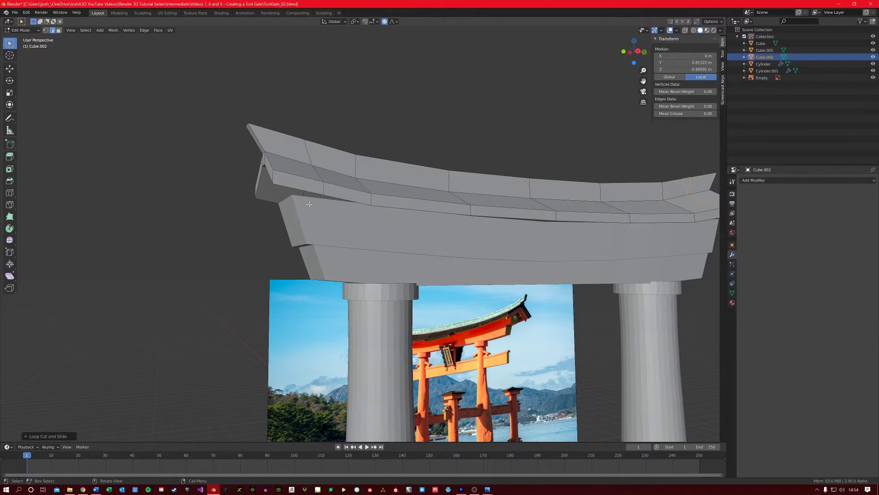
Scale the roof Cube.002 uniformly up to 2.73 × 18.7 × 2.43 m.
{"action": "key", "text": "Tab"}
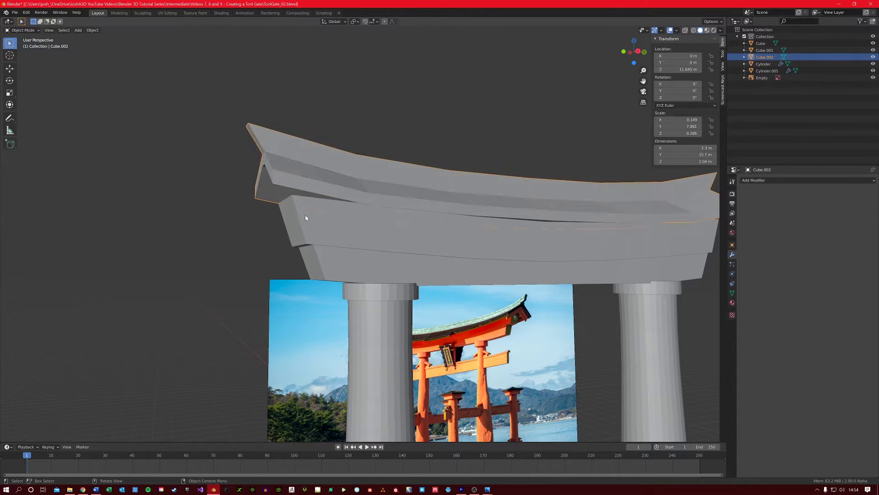
{"action": "middle_click_drag", "start_coordinate": [307, 215], "coordinate": [321, 208]}
{"action": "key", "text": "s"}
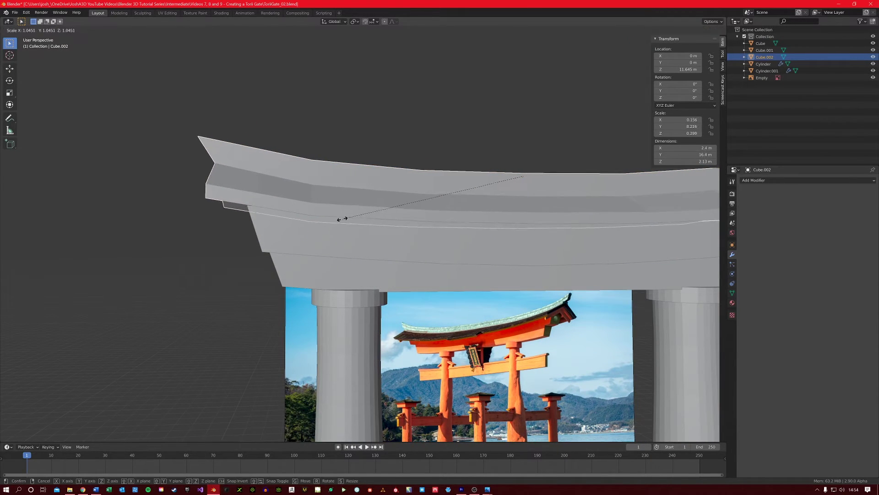
{"action": "left_click", "coordinate": [317, 223]}
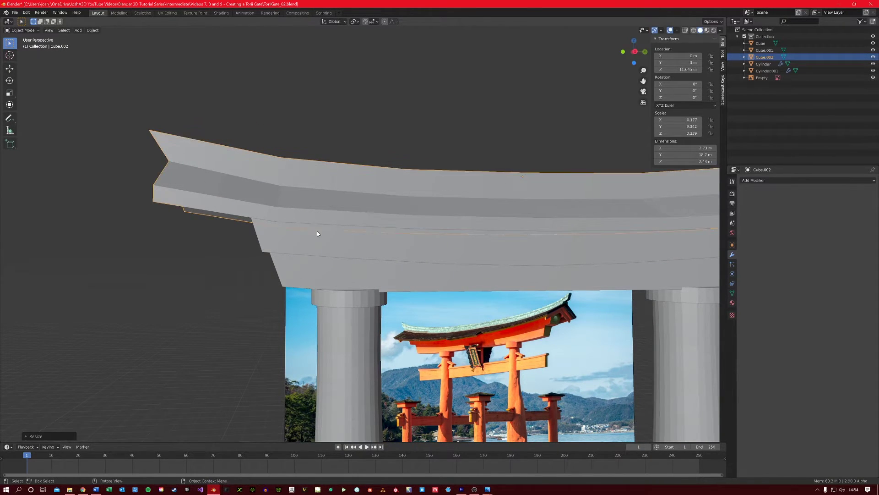
{"action": "scroll", "coordinate": [311, 230], "scroll_direction": "down", "scroll_amount": 5}
{"action": "middle_click_drag", "start_coordinate": [304, 231], "coordinate": [330, 240]}
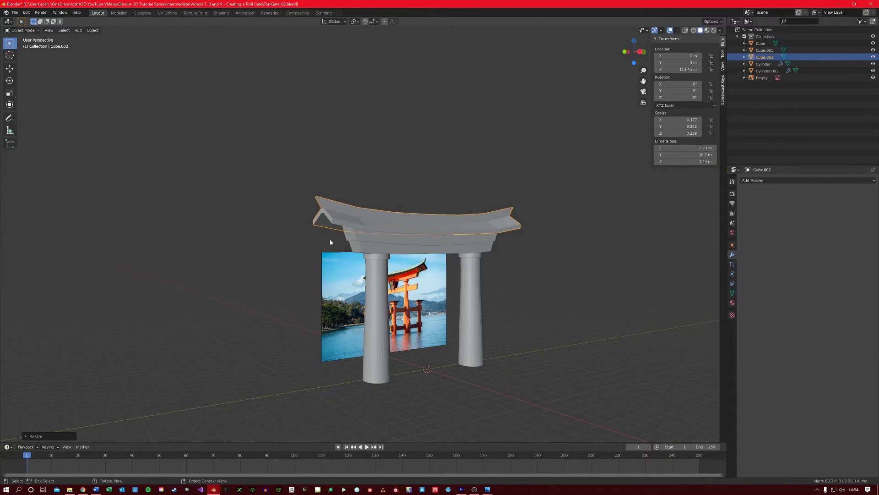
Shrink the roof slab slightly and bring it into Edit Mode.
{"action": "key", "text": "s"}
{"action": "left_click", "coordinate": [355, 251]}
{"action": "key", "text": "Tab"}
{"action": "scroll", "coordinate": [334, 247], "scroll_direction": "up", "scroll_amount": 5}
{"action": "middle_click_drag", "start_coordinate": [328, 245], "coordinate": [272, 209]}
Add loop cuts to the roof, placing one edge loop near its right end.
{"action": "key", "text": "ctrl+r"}
{"action": "right_click", "coordinate": [272, 209]}
{"action": "middle_click_drag", "start_coordinate": [687, 241], "coordinate": [376, 245], "text": "shift"}
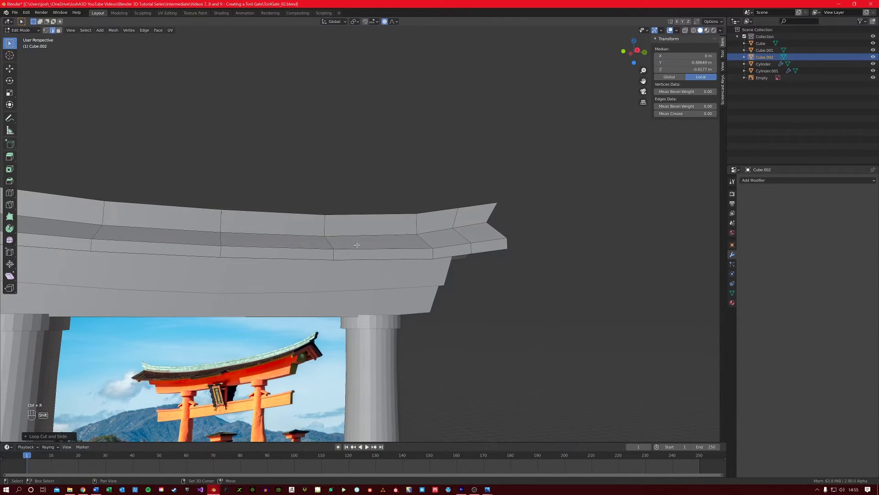
{"action": "key", "text": "ctrl+r"}
{"action": "left_click", "coordinate": [476, 242]}
In face select mode, select faces at the roof's left end.
{"action": "middle_click_drag", "start_coordinate": [254, 280], "coordinate": [484, 215], "text": "shift"}
{"action": "left_click", "coordinate": [58, 30]}
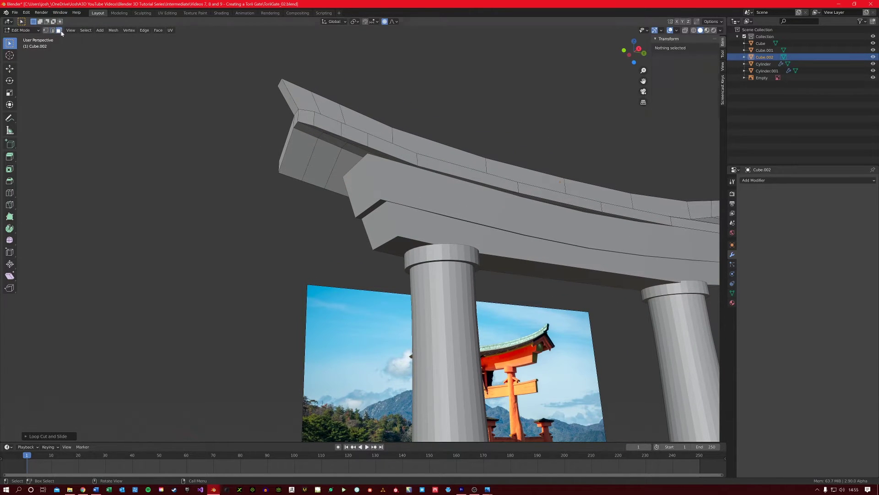
{"action": "left_click", "coordinate": [314, 168]}
{"action": "middle_click_drag", "start_coordinate": [314, 168], "coordinate": [335, 152]}
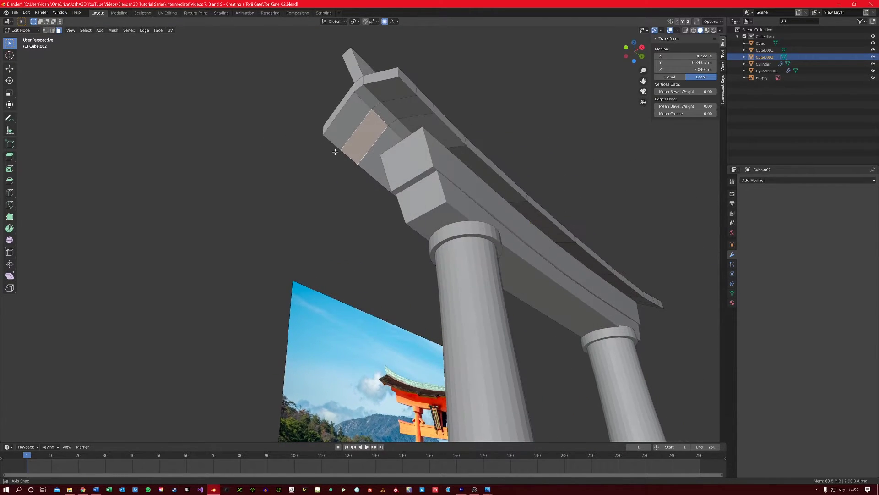
{"action": "left_click", "coordinate": [415, 107], "text": "ctrl"}
{"action": "middle_click_drag", "start_coordinate": [415, 107], "coordinate": [323, 129]}
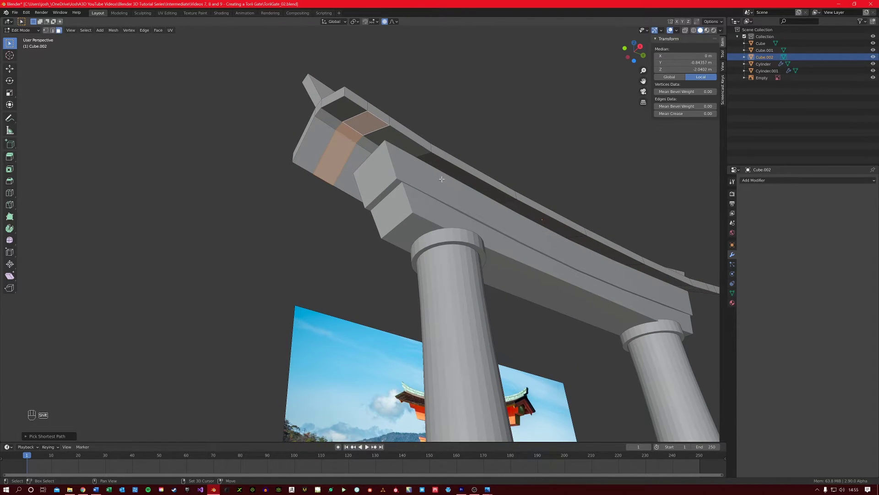
{"action": "middle_click_drag", "start_coordinate": [435, 179], "coordinate": [163, 183], "text": "shift"}
{"action": "scroll", "coordinate": [281, 221], "scroll_direction": "up", "scroll_amount": 2}
{"action": "middle_click_drag", "start_coordinate": [481, 217], "coordinate": [184, 197], "text": "shift"}
Add three faces at the roof's right end to the selection.
{"action": "left_click", "coordinate": [203, 177], "text": "shift"}
{"action": "left_click", "coordinate": [231, 188], "text": "shift"}
{"action": "left_click", "coordinate": [251, 217], "text": "shift"}
{"action": "middle_click_drag", "start_coordinate": [183, 197], "coordinate": [274, 257]}
{"action": "middle_click_drag", "start_coordinate": [275, 257], "coordinate": [336, 215], "text": "shift"}
{"action": "scroll", "coordinate": [462, 229], "scroll_direction": "down", "scroll_amount": 6}
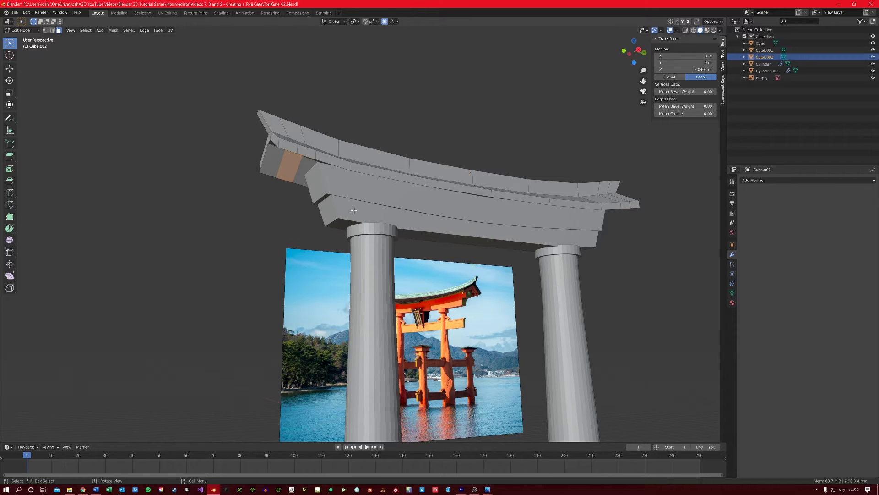
{"action": "scroll", "coordinate": [332, 205], "scroll_direction": "up", "scroll_amount": 2}
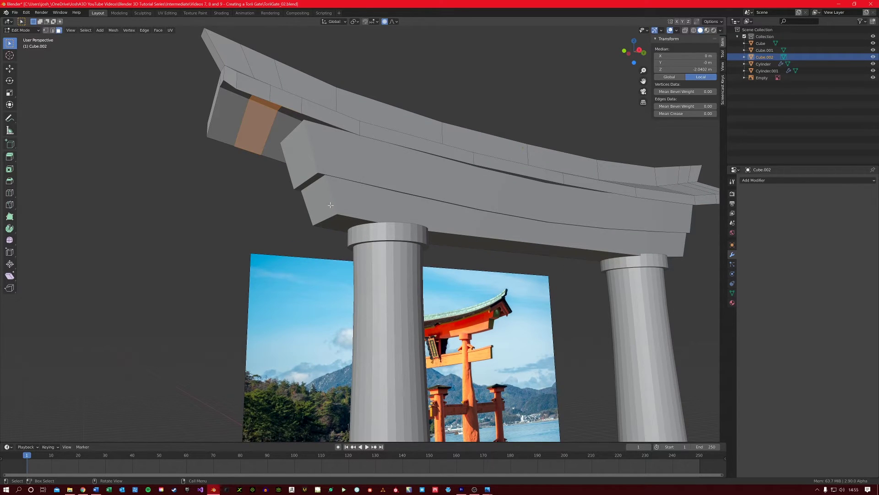
Extrude the selected end faces in place and return to Object Mode.
{"action": "key", "text": "e"}
{"action": "right_click", "coordinate": [331, 205]}
{"action": "key", "text": "Tab"}
{"action": "middle_click_drag", "start_coordinate": [331, 204], "coordinate": [432, 205]}
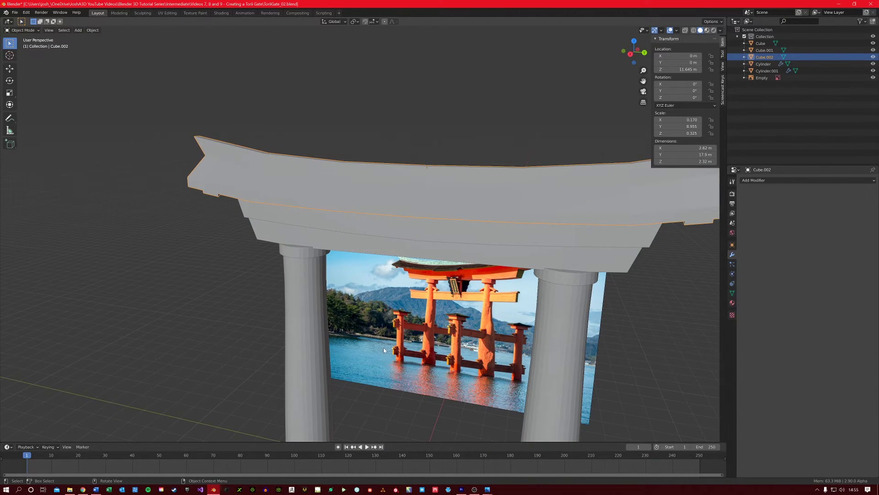
Deselect the roof and add a new cube to the scene.
{"action": "scroll", "coordinate": [402, 338], "scroll_direction": "up", "scroll_amount": 5}
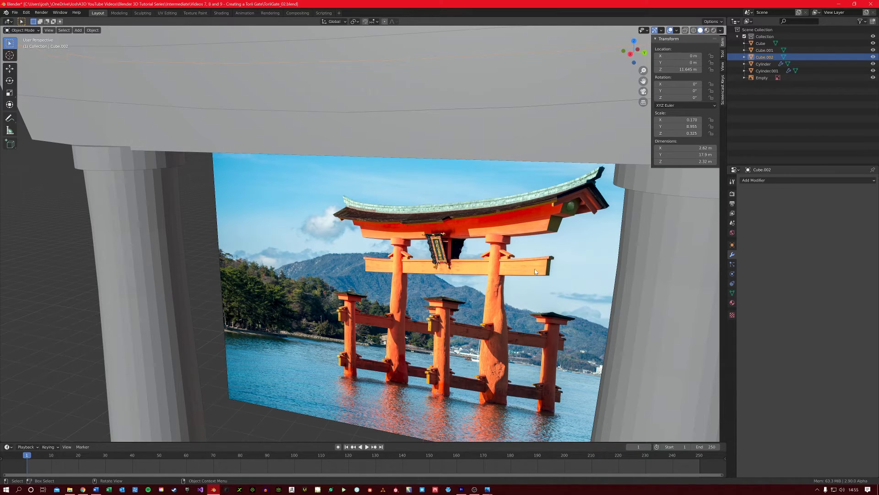
{"action": "scroll", "coordinate": [398, 268], "scroll_direction": "down", "scroll_amount": 8}
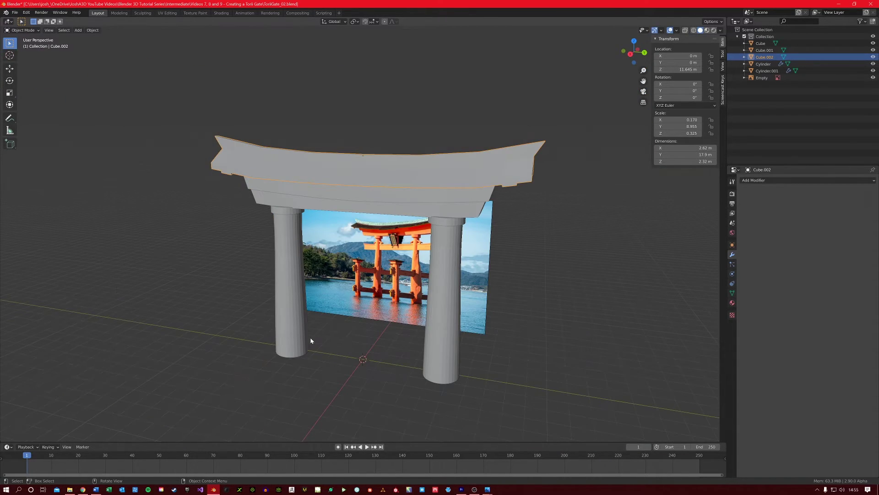
{"action": "left_click", "coordinate": [311, 339]}
{"action": "key", "text": "shift+a"}
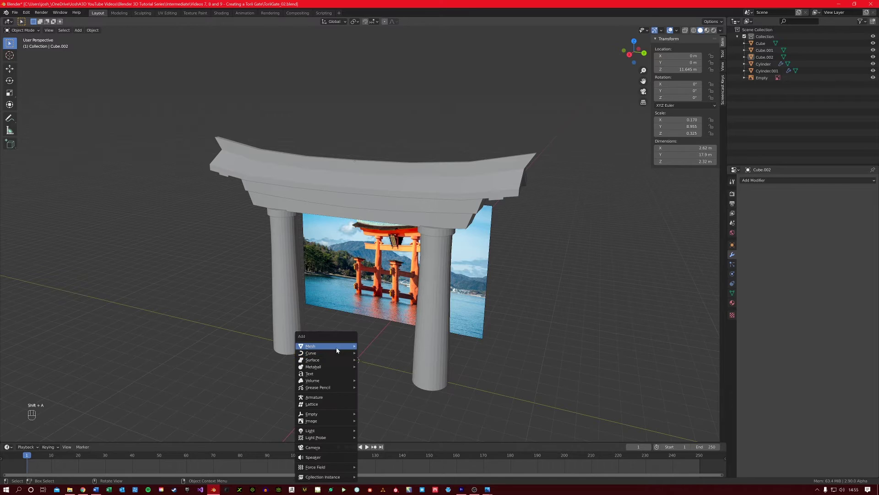
{"action": "mouse_move", "coordinate": [338, 349]}
{"action": "left_click", "coordinate": [372, 353]}
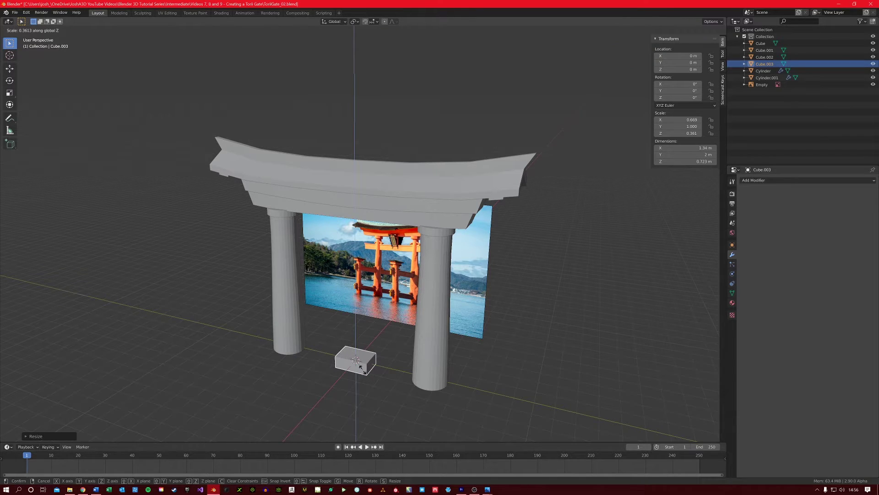
{"action": "left_click", "coordinate": [365, 374]}
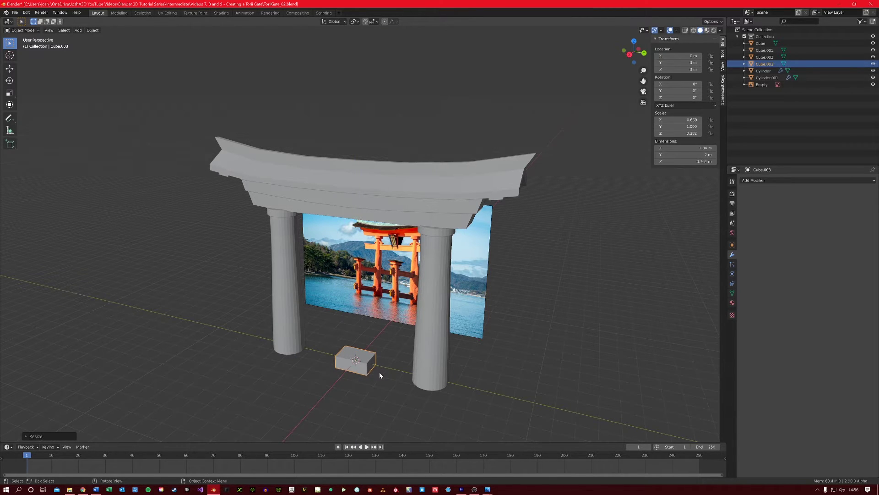
{"action": "right_click", "coordinate": [382, 372]}
{"action": "key", "text": "Escape"}
Narrow the cube along Y, raise it between the pillars, and enlarge it evenly.
{"action": "key", "text": "s"}
{"action": "key", "text": "y"}
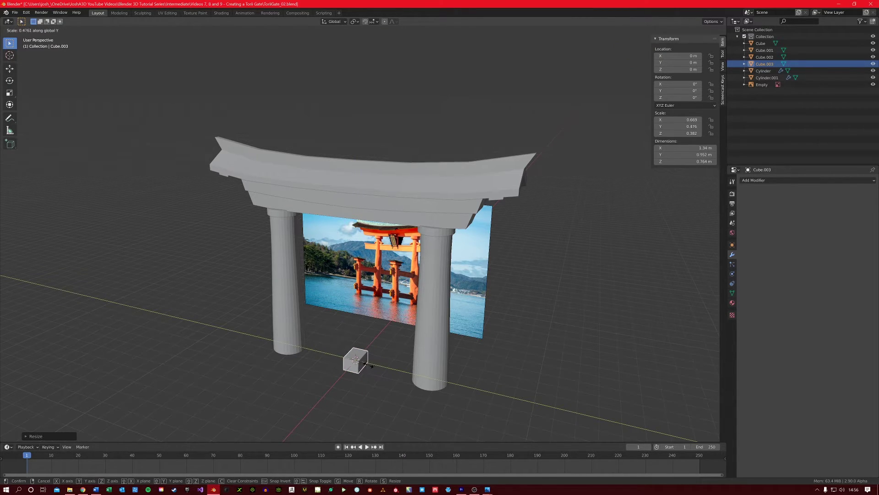
{"action": "left_click", "coordinate": [366, 367]}
{"action": "key", "text": "g"}
{"action": "key", "text": "z"}
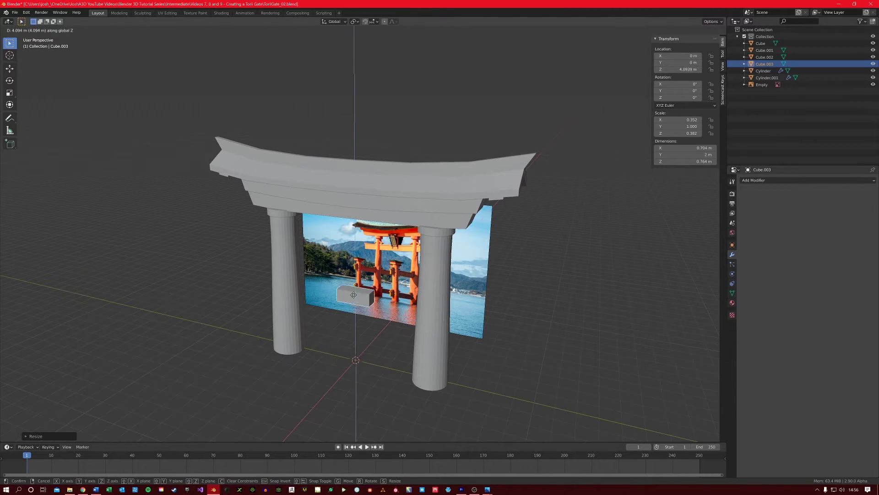
{"action": "left_click", "coordinate": [364, 270]}
{"action": "key", "text": "s"}
{"action": "left_click", "coordinate": [390, 289]}
Thin the cube along X, flatten it in Z, and set its height to 6.7673 m.
{"action": "key", "text": "s"}
{"action": "key", "text": "x"}
{"action": "left_click", "coordinate": [372, 283]}
{"action": "key", "text": "s"}
{"action": "key", "text": "z"}
{"action": "left_click", "coordinate": [355, 292]}
{"action": "key", "text": "g"}
{"action": "key", "text": "z"}
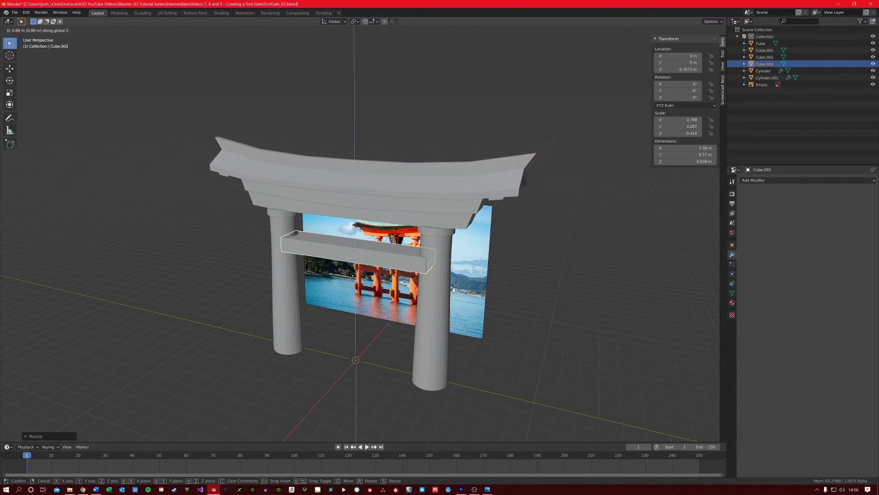
{"action": "left_click", "coordinate": [356, 275]}
Halve the beam's X thickness (sx.5) and stretch it along Y across both pillars.
{"action": "middle_click_drag", "start_coordinate": [366, 275], "coordinate": [334, 296]}
{"action": "scroll", "coordinate": [348, 281], "scroll_direction": "up", "scroll_amount": 3}
{"action": "type", "text": "sx.5"}
{"action": "key", "text": "Return"}
{"action": "key", "text": "s"}
{"action": "key", "text": "x"}
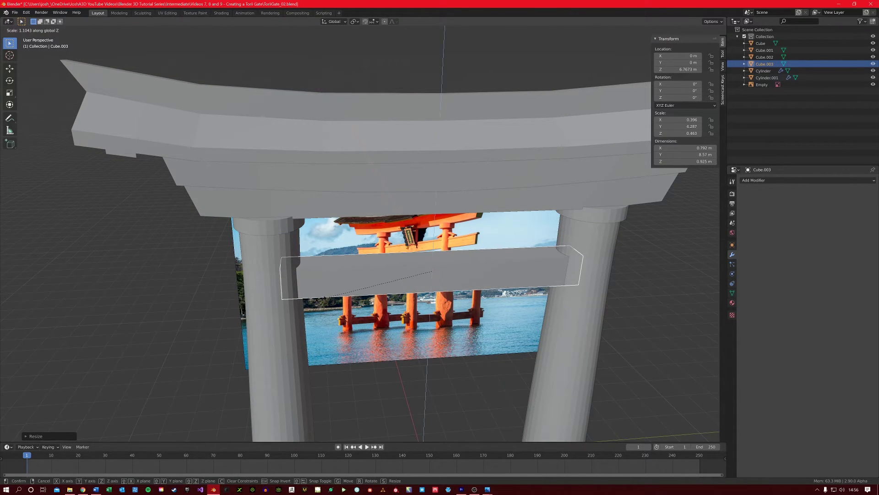
{"action": "key", "text": "y"}
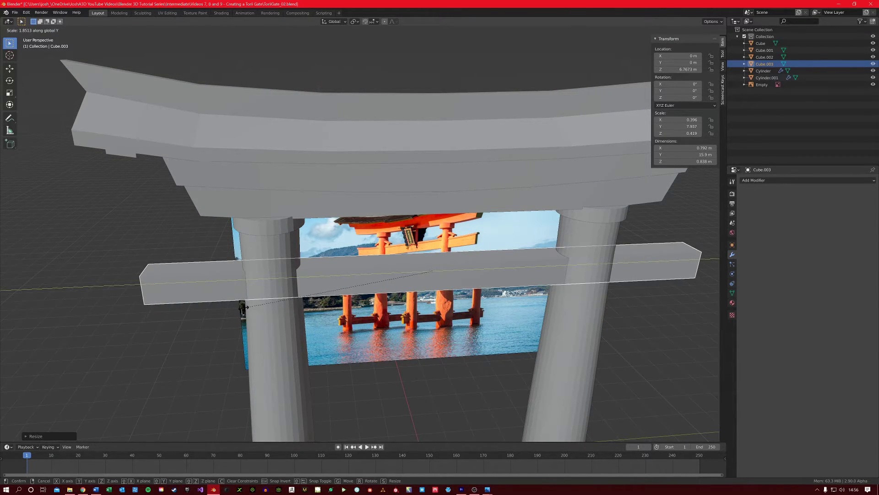
{"action": "left_click", "coordinate": [248, 306]}
{"action": "middle_click_drag", "start_coordinate": [249, 307], "coordinate": [298, 315]}
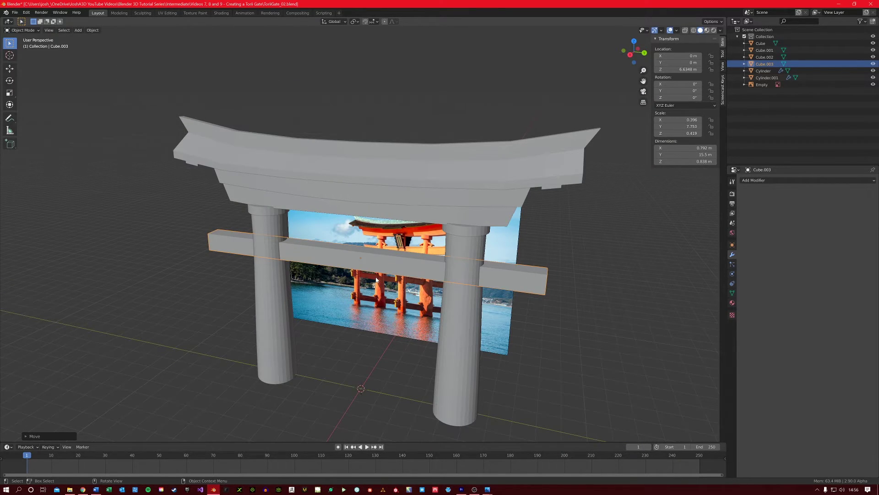
In Edit Mode, select the beam's top face and extrude it upward.
{"action": "scroll", "coordinate": [357, 268], "scroll_direction": "up", "scroll_amount": 4}
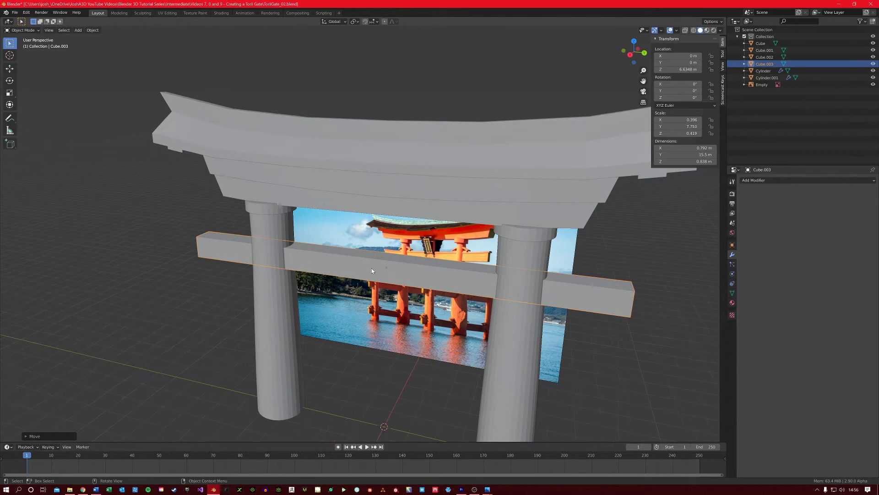
{"action": "key", "text": "Tab"}
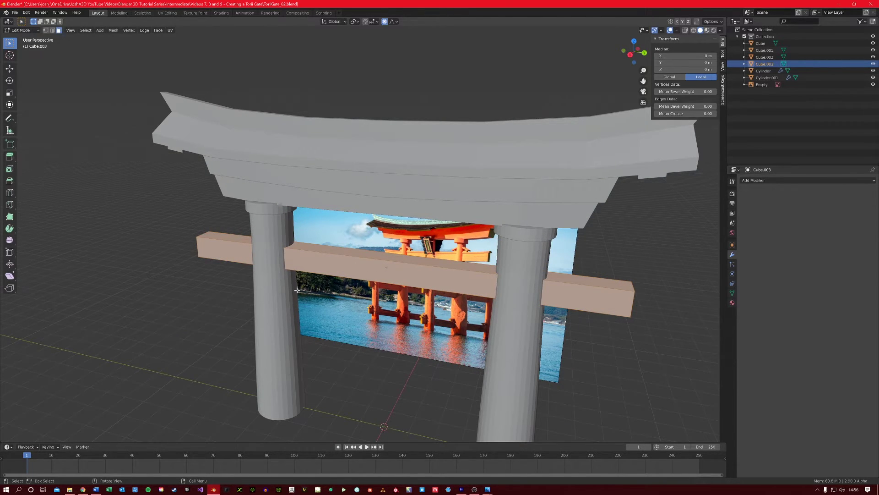
{"action": "scroll", "coordinate": [297, 290], "scroll_direction": "up", "scroll_amount": 2}
{"action": "left_click", "coordinate": [319, 258]}
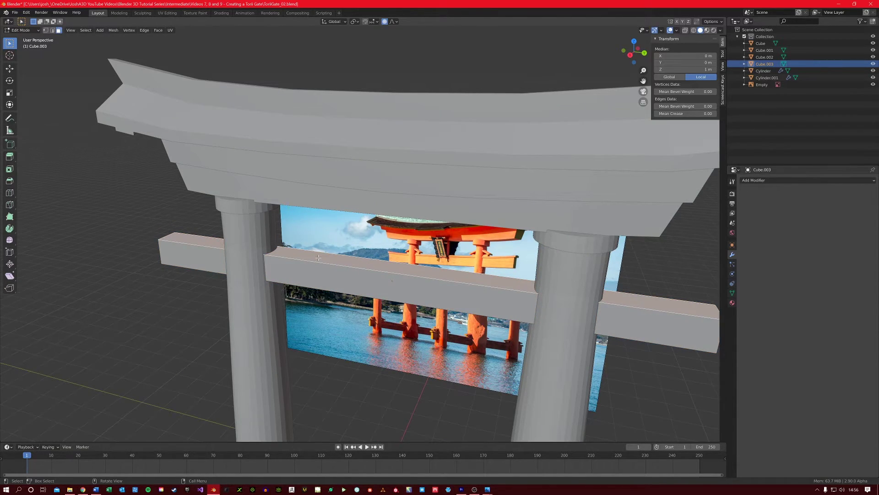
{"action": "key", "text": "e"}
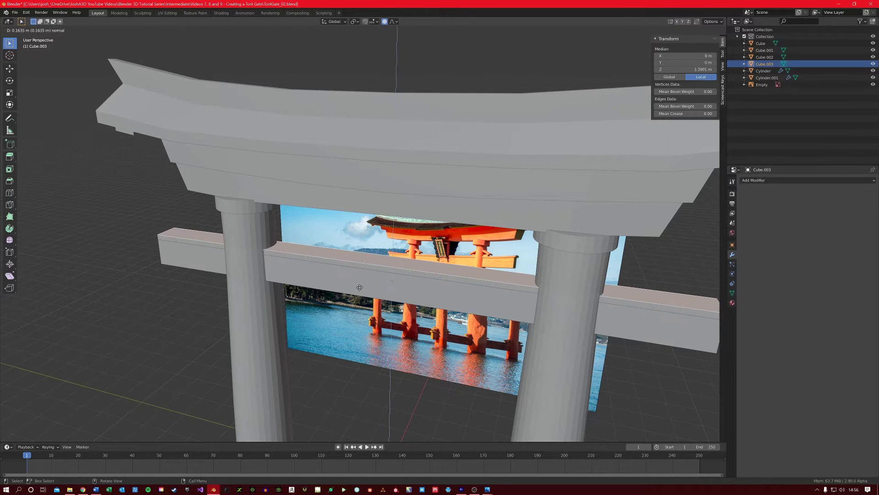
{"action": "left_click", "coordinate": [360, 285]}
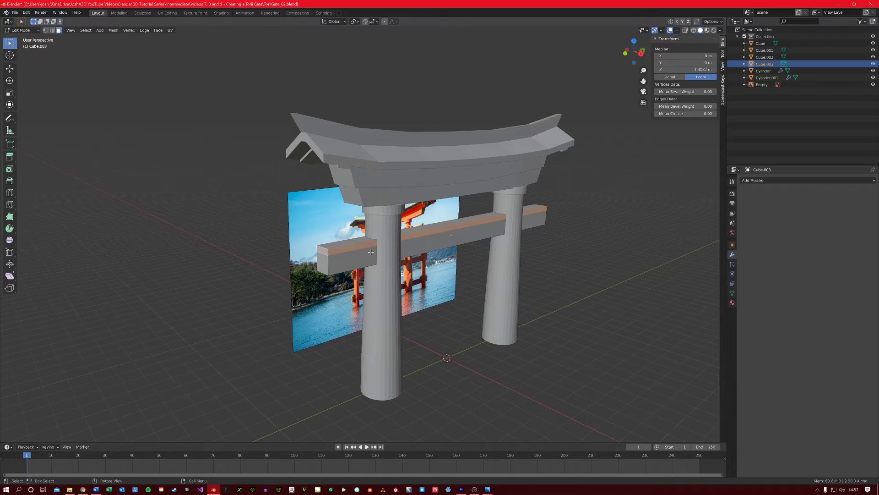
Extrude the selected faces along their normals.
{"action": "scroll", "coordinate": [338, 267], "scroll_direction": "up", "scroll_amount": 4}
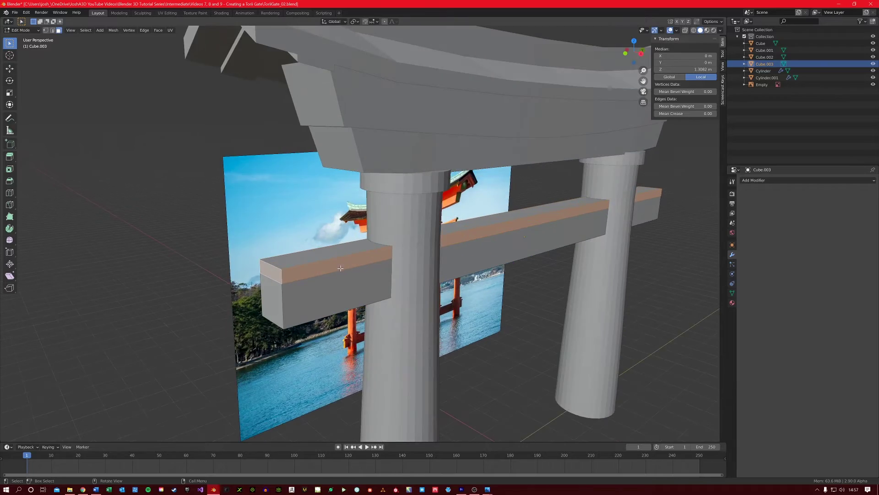
{"action": "middle_click_drag", "start_coordinate": [338, 266], "coordinate": [350, 240]}
{"action": "right_click", "coordinate": [349, 239]}
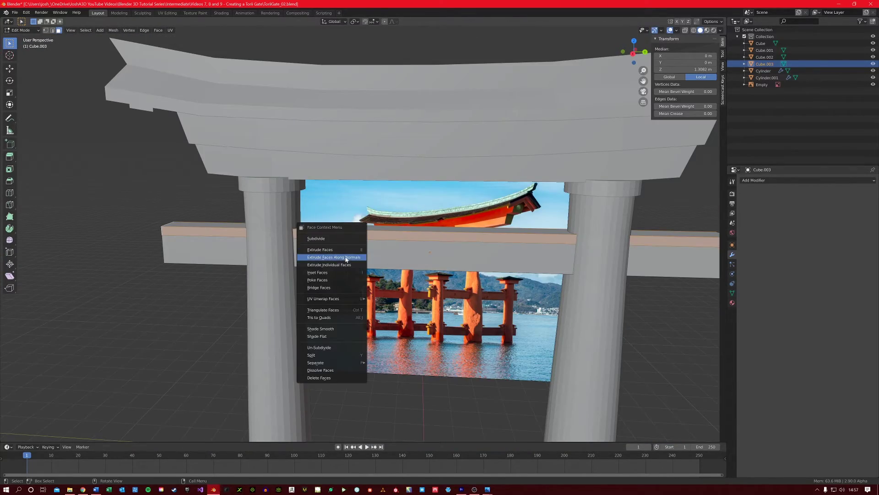
{"action": "left_click", "coordinate": [346, 259]}
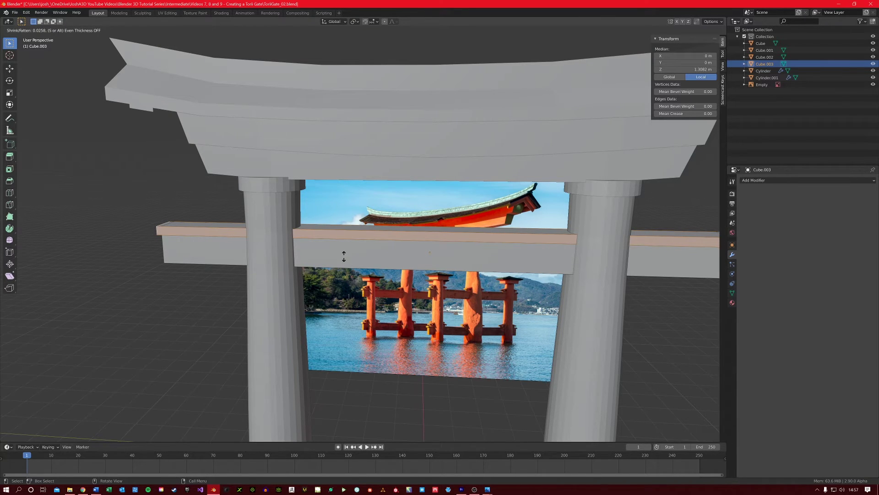
{"action": "left_click", "coordinate": [344, 256]}
Stretch the extruded faces lengthwise along the X axis.
{"action": "mouse_move", "coordinate": [344, 256]}
{"action": "middle_mouse_down"}
{"action": "mouse_move", "coordinate": [384, 300]}
{"action": "mouse_move", "coordinate": [337, 261]}
{"action": "mouse_move", "coordinate": [343, 272]}
{"action": "middle_mouse_up"}
{"action": "scroll", "coordinate": [343, 272], "scroll_direction": "up", "scroll_amount": 2}
{"action": "middle_click_drag", "start_coordinate": [392, 306], "coordinate": [362, 285], "text": "shift"}
{"action": "key", "text": "s"}
{"action": "key", "text": "x"}
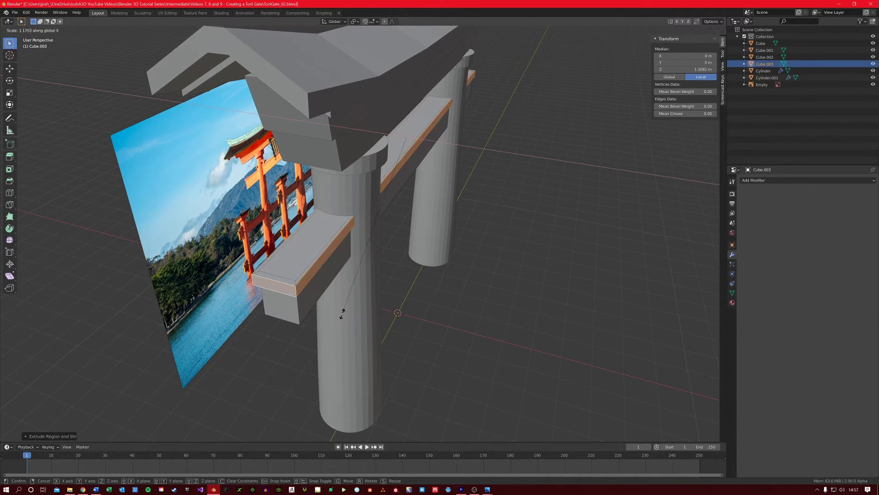
{"action": "left_click", "coordinate": [348, 354]}
{"action": "middle_click_drag", "start_coordinate": [410, 307], "coordinate": [325, 288]}
Return to Object Mode, clear the selection, and inspect the reference photo.
{"action": "key", "text": "Tab"}
{"action": "scroll", "coordinate": [328, 292], "scroll_direction": "down", "scroll_amount": 4}
{"action": "key", "text": "alt+a"}
{"action": "scroll", "coordinate": [330, 295], "scroll_direction": "up", "scroll_amount": 6}
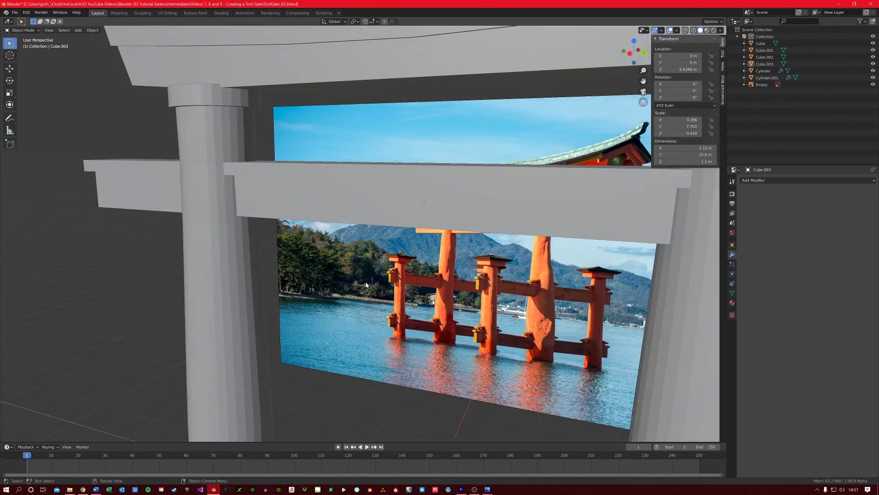
{"action": "middle_click_drag", "start_coordinate": [476, 216], "coordinate": [408, 176], "text": "shift"}
{"action": "scroll", "coordinate": [414, 167], "scroll_direction": "up", "scroll_amount": 5}
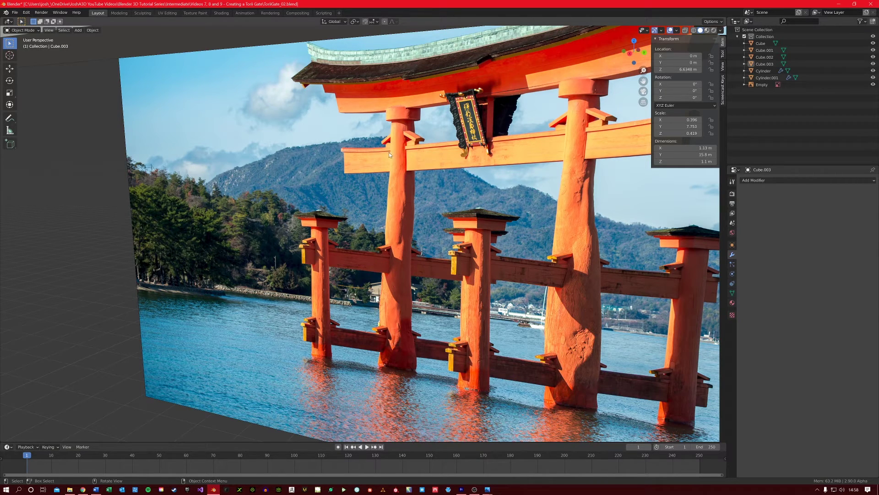
{"action": "scroll", "coordinate": [375, 165], "scroll_direction": "down", "scroll_amount": 5}
{"action": "middle_click_drag", "start_coordinate": [340, 206], "coordinate": [402, 187]}
Add a new cube, scale it to 0.228, and raise it to crossbeam height.
{"action": "key", "text": "shift+a"}
{"action": "mouse_move", "coordinate": [362, 270]}
{"action": "left_click", "coordinate": [417, 277]}
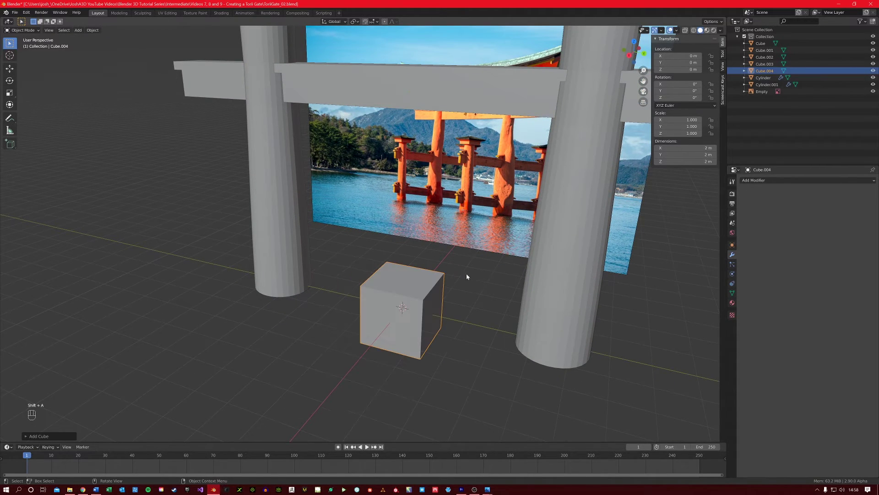
{"action": "key", "text": "s"}
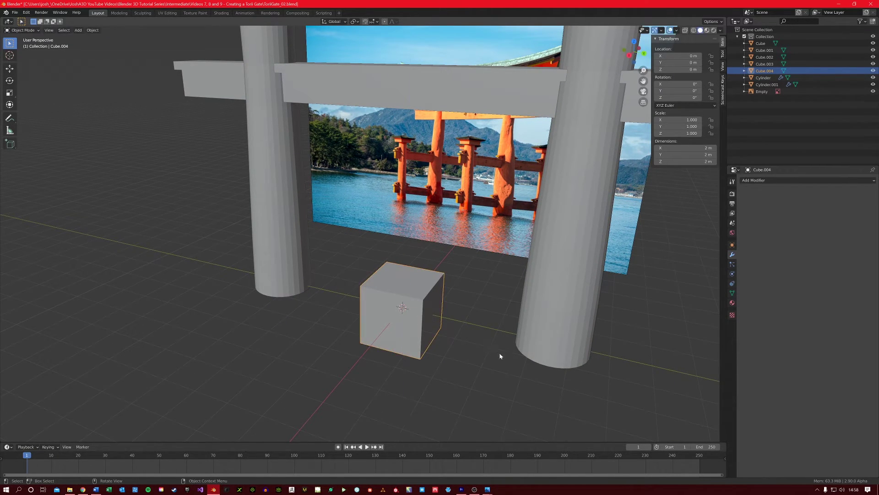
{"action": "left_click", "coordinate": [424, 323]}
{"action": "key", "text": "g"}
{"action": "key", "text": "z"}
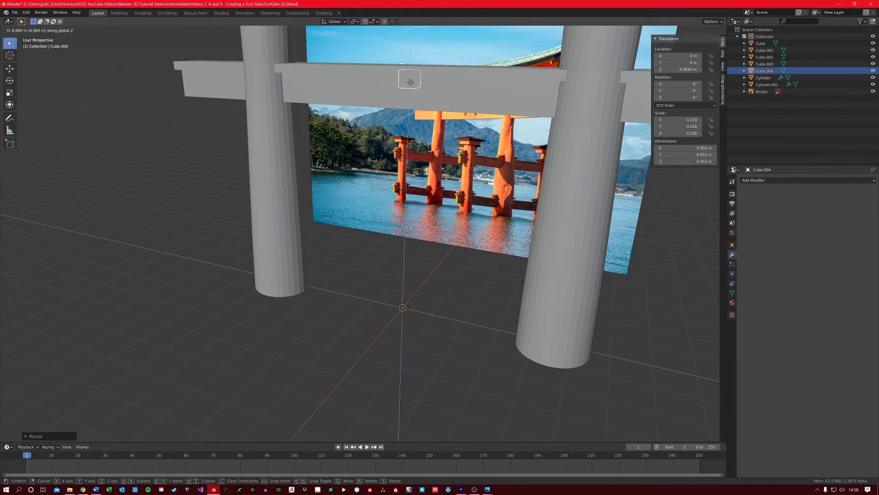
{"action": "left_click", "coordinate": [417, 76]}
{"action": "middle_click_drag", "start_coordinate": [416, 105], "coordinate": [412, 235], "text": "shift"}
{"action": "scroll", "coordinate": [412, 235], "scroll_direction": "up", "scroll_amount": 4}
Move the block beside the left pillar, flatten it to 0.4 in Z, and lengthen it along Y.
{"action": "key", "text": "g"}
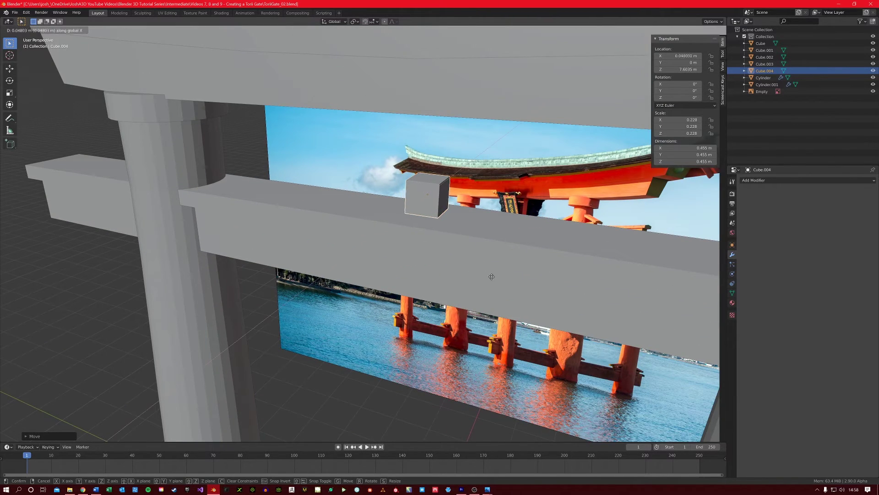
{"action": "key", "text": "y"}
{"action": "left_click", "coordinate": [249, 229]}
{"action": "type", "text": "sz.4"}
{"action": "key", "text": "Return"}
{"action": "middle_click_drag", "start_coordinate": [251, 228], "coordinate": [305, 240]}
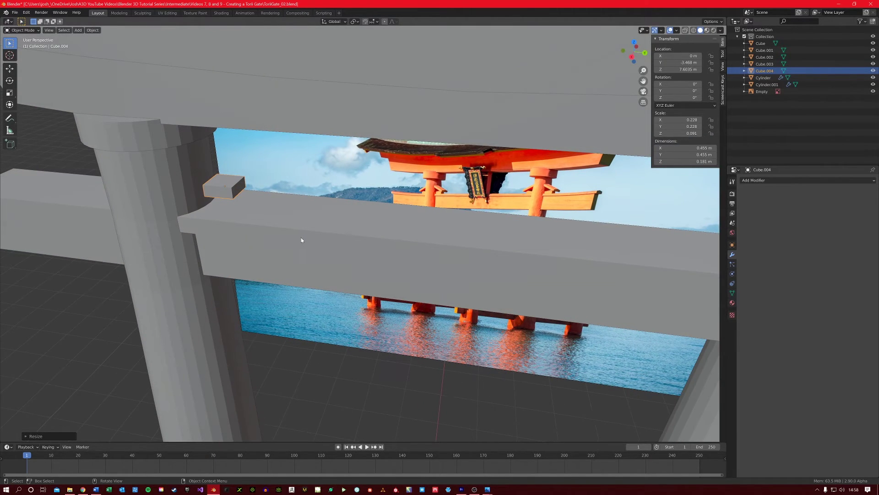
{"action": "key", "text": "s"}
{"action": "key", "text": "y"}
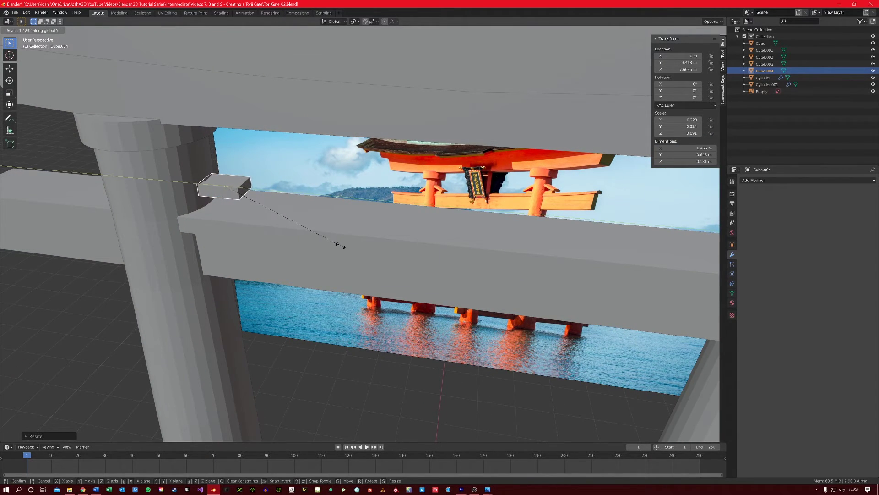
{"action": "left_click", "coordinate": [340, 245]}
Tilt the block about X and set it against the pillar at -28.1° in side view.
{"action": "key", "text": "r"}
{"action": "key", "text": "x"}
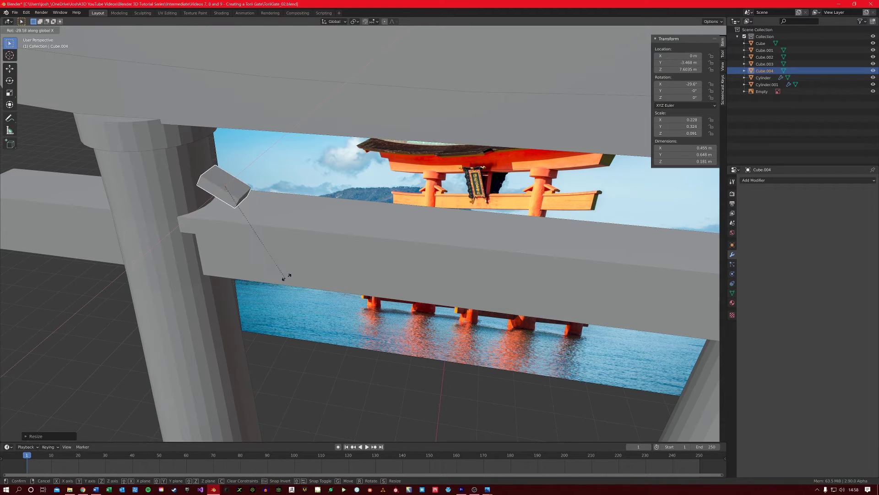
{"action": "left_click", "coordinate": [277, 260]}
{"action": "key", "text": "KP_3"}
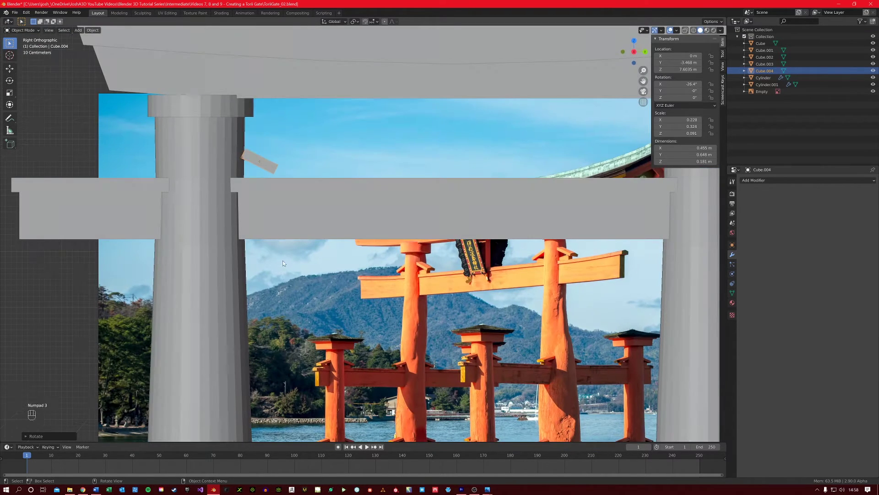
{"action": "scroll", "coordinate": [324, 245], "scroll_direction": "up", "scroll_amount": 5}
{"action": "middle_click_drag", "start_coordinate": [276, 241], "coordinate": [338, 241], "text": "shift"}
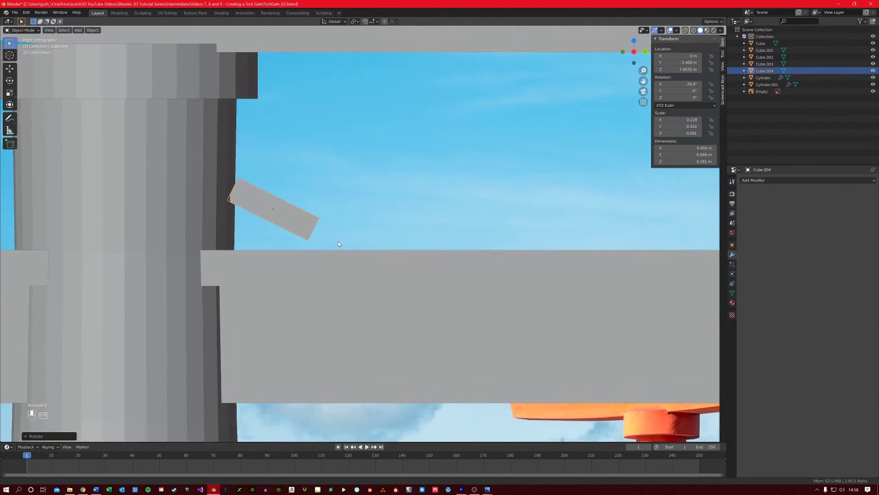
{"action": "key", "text": "g"}
{"action": "key", "text": "x"}
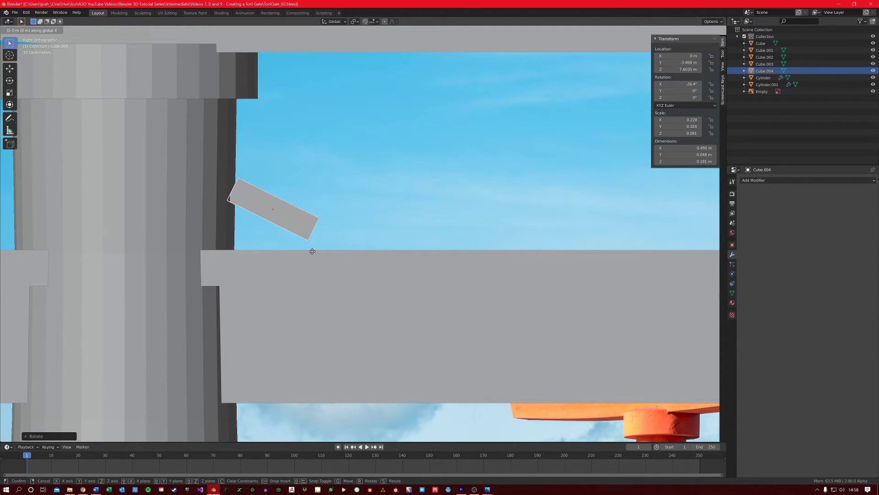
{"action": "key", "text": "y"}
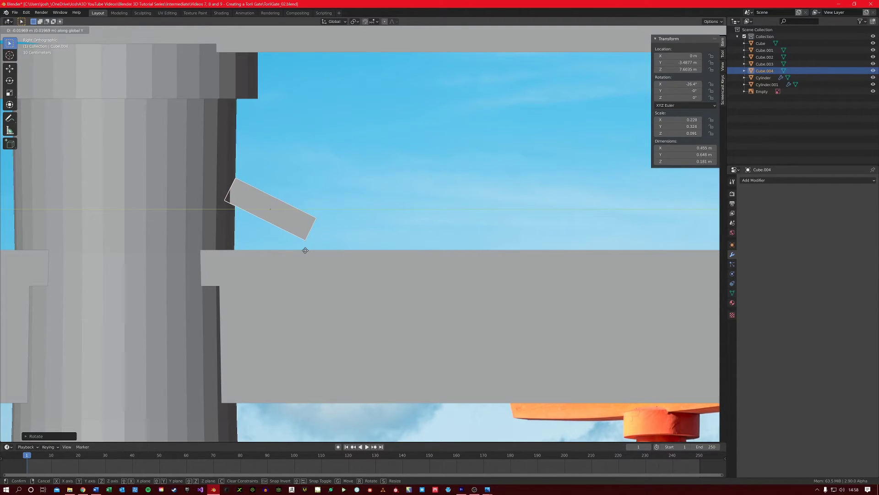
{"action": "left_click", "coordinate": [305, 250]}
{"action": "key", "text": "r"}
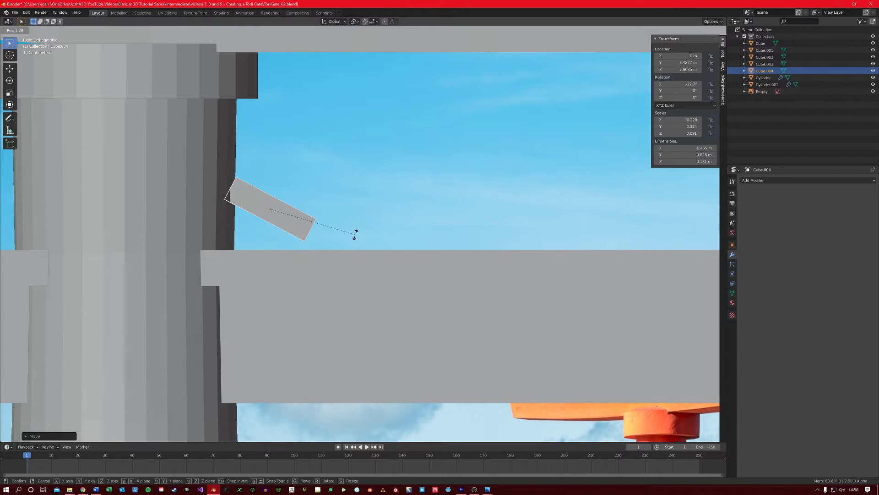
{"action": "left_click", "coordinate": [356, 236]}
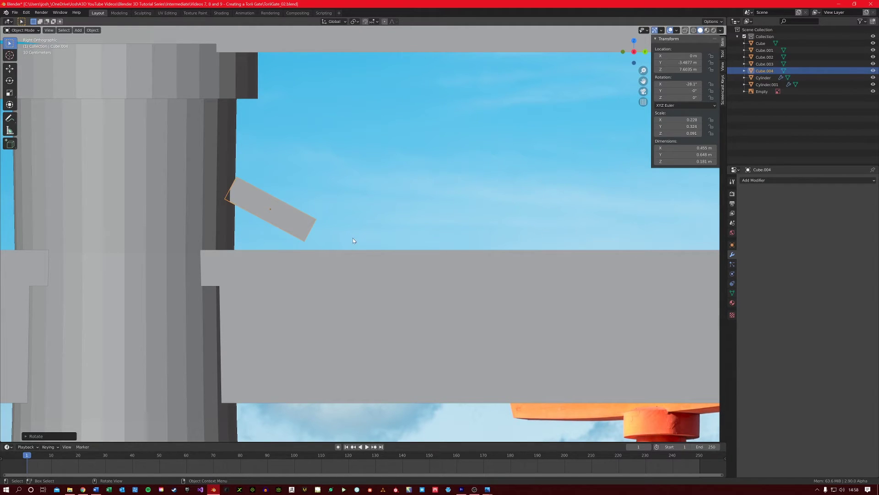
{"action": "middle_click_drag", "start_coordinate": [343, 244], "coordinate": [336, 250]}
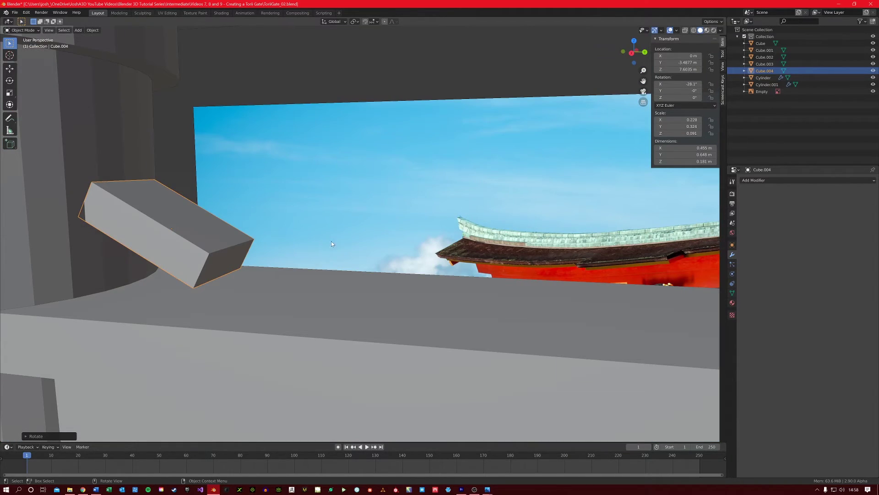
{"action": "scroll", "coordinate": [332, 248], "scroll_direction": "down", "scroll_amount": 6}
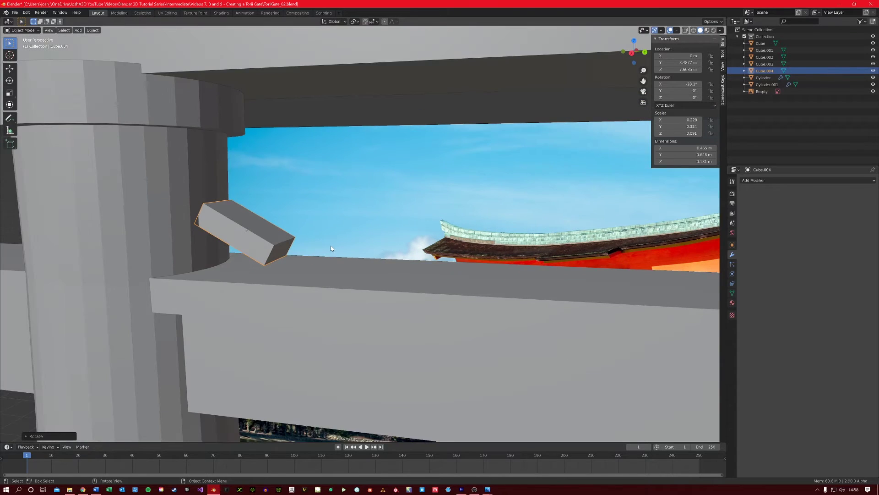
{"action": "key", "text": "shift+a"}
Add another cube and move it along Y beneath the angled block.
{"action": "left_click", "coordinate": [364, 270]}
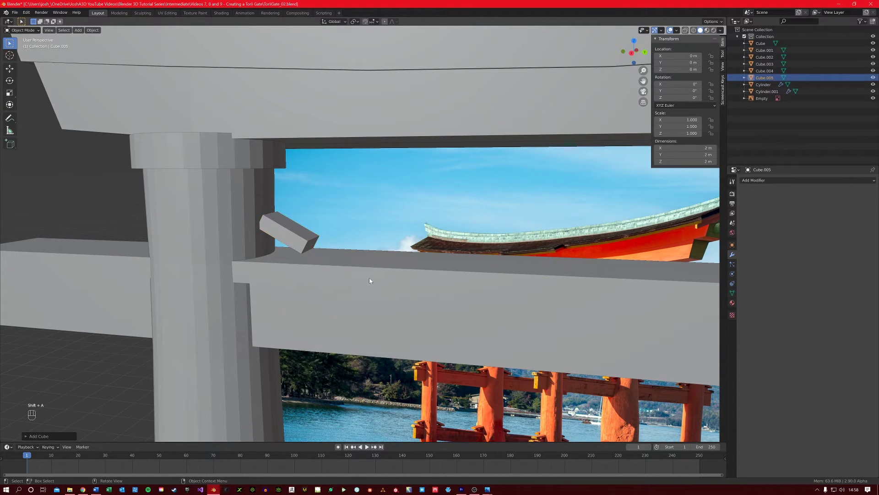
{"action": "scroll", "coordinate": [367, 283], "scroll_direction": "down", "scroll_amount": 5}
{"action": "key", "text": "g"}
{"action": "key", "text": "z"}
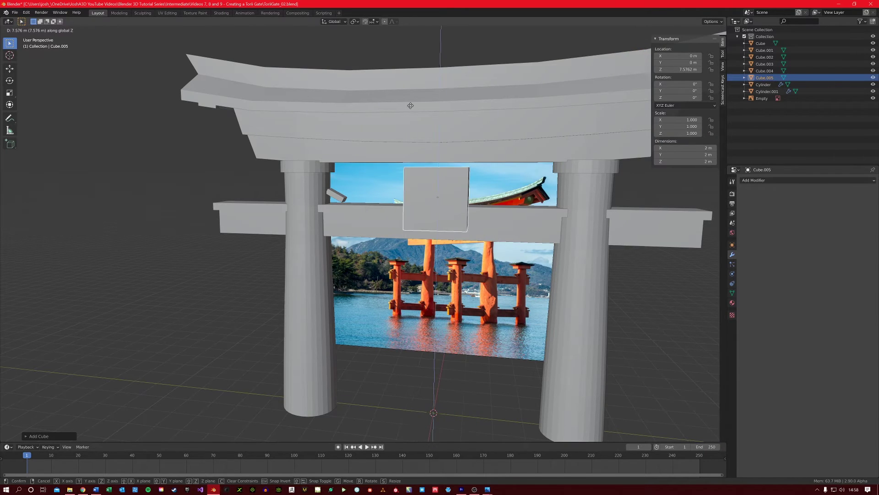
{"action": "key", "text": "y"}
{"action": "left_click", "coordinate": [421, 220]}
Zoom in and select the angled block Cube.004.
{"action": "scroll", "coordinate": [403, 208], "scroll_direction": "up", "scroll_amount": 6}
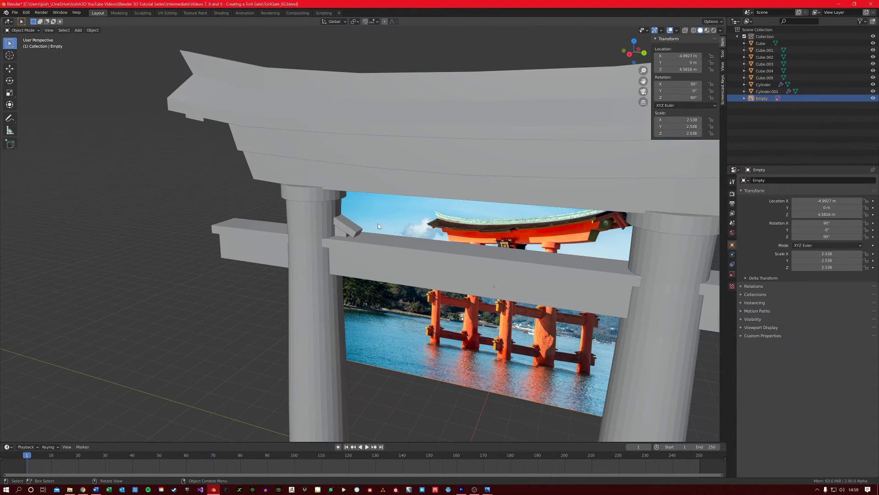
{"action": "scroll", "coordinate": [361, 217], "scroll_direction": "up", "scroll_amount": 5}
{"action": "middle_click_drag", "start_coordinate": [361, 217], "coordinate": [337, 266], "text": "shift"}
{"action": "scroll", "coordinate": [369, 244], "scroll_direction": "up", "scroll_amount": 2}
{"action": "left_click", "coordinate": [368, 235]}
Add a centred loop cut across the angled block in Edit Mode.
{"action": "key", "text": "Tab"}
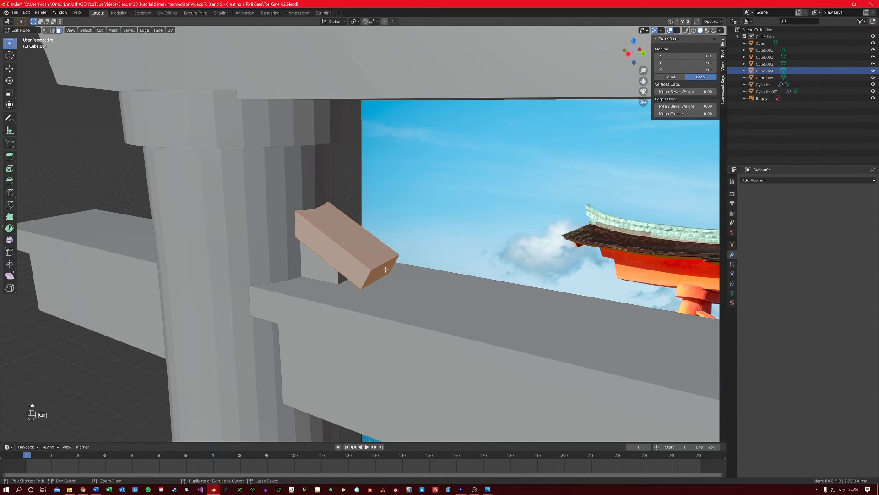
{"action": "key", "text": "ctrl+r"}
{"action": "left_click", "coordinate": [386, 269]}
{"action": "right_click", "coordinate": [386, 269]}
{"action": "middle_click_drag", "start_coordinate": [384, 267], "coordinate": [357, 250]}
{"action": "scroll", "coordinate": [368, 259], "scroll_direction": "up", "scroll_amount": 3}
Move the new edge loop in the right side view to reshape the block, then leave Edit Mode.
{"action": "left_click", "coordinate": [338, 244]}
{"action": "key", "text": "KP_3"}
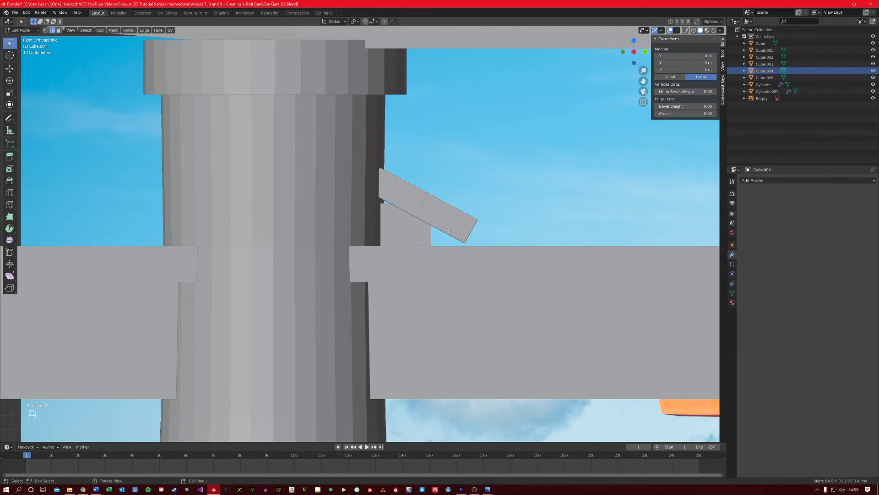
{"action": "key", "text": "g"}
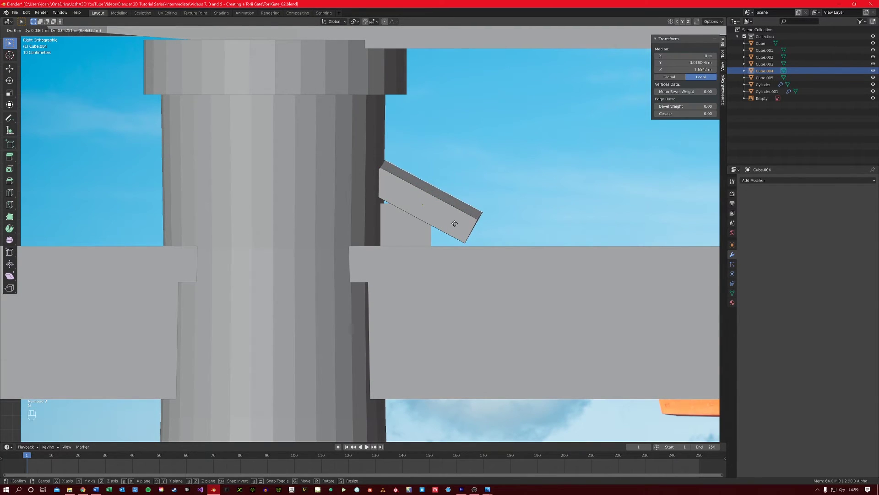
{"action": "left_click", "coordinate": [455, 224]}
{"action": "middle_click_drag", "start_coordinate": [455, 223], "coordinate": [424, 240]}
{"action": "scroll", "coordinate": [389, 238], "scroll_direction": "down", "scroll_amount": 4}
{"action": "key", "text": "Tab"}
Join the support cube Cube.005 into the angled block Cube.004.
{"action": "left_click", "coordinate": [333, 237]}
{"action": "left_click", "coordinate": [358, 218], "text": "shift"}
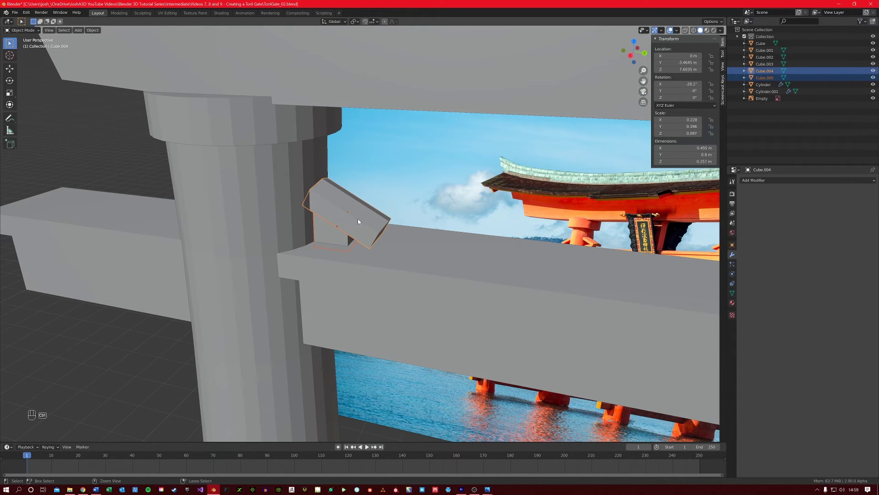
{"action": "key", "text": "ctrl+j"}
{"action": "middle_click_drag", "start_coordinate": [368, 226], "coordinate": [340, 234]}
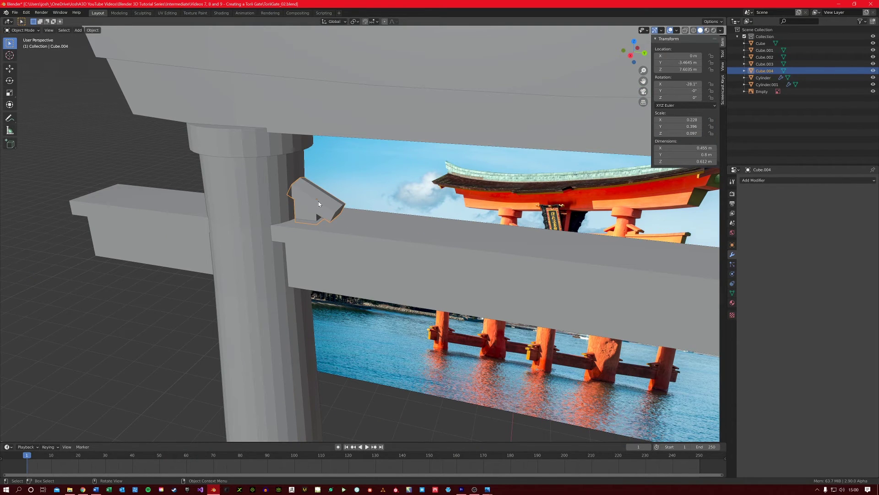
{"action": "scroll", "coordinate": [496, 291], "scroll_direction": "down", "scroll_amount": 2}
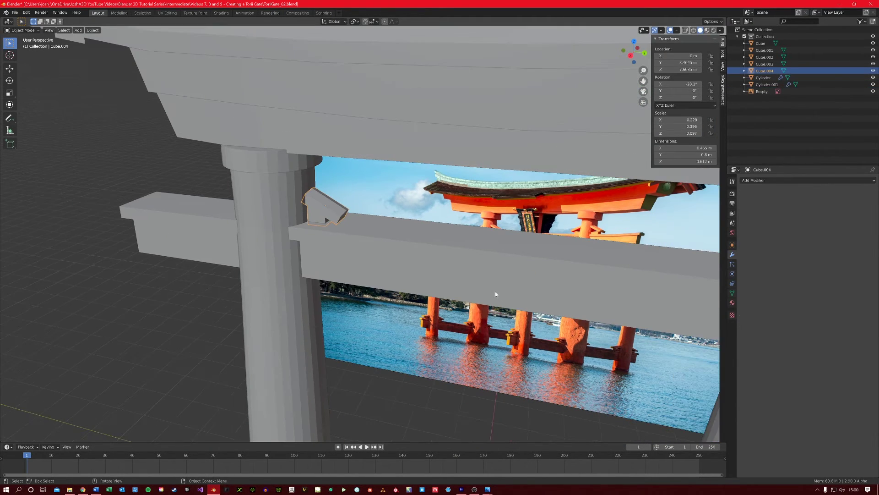
Add a Mirror modifier to the angled block, mirroring along Y only.
{"action": "left_click", "coordinate": [804, 180]}
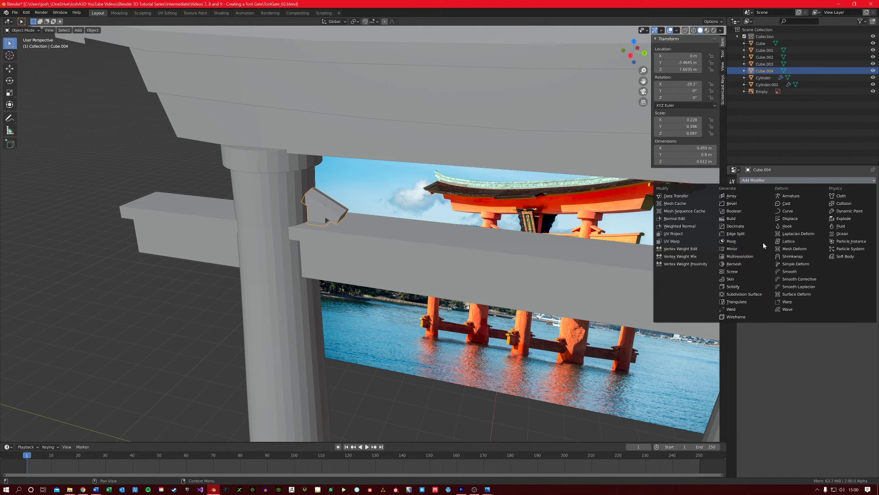
{"action": "left_click", "coordinate": [743, 251]}
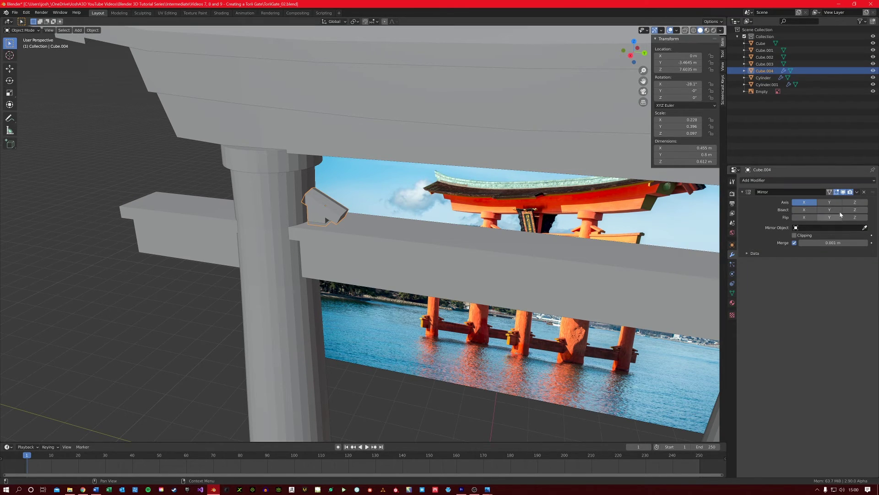
{"action": "left_click", "coordinate": [811, 204]}
{"action": "middle_click_drag", "start_coordinate": [518, 257], "coordinate": [444, 238], "text": "shift"}
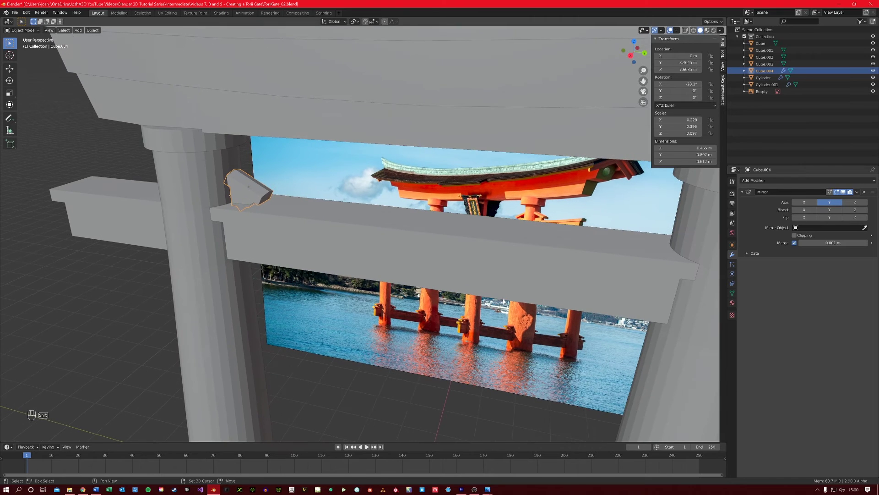
Apply all transforms to the mirrored block.
{"action": "left_click", "coordinate": [93, 30]}
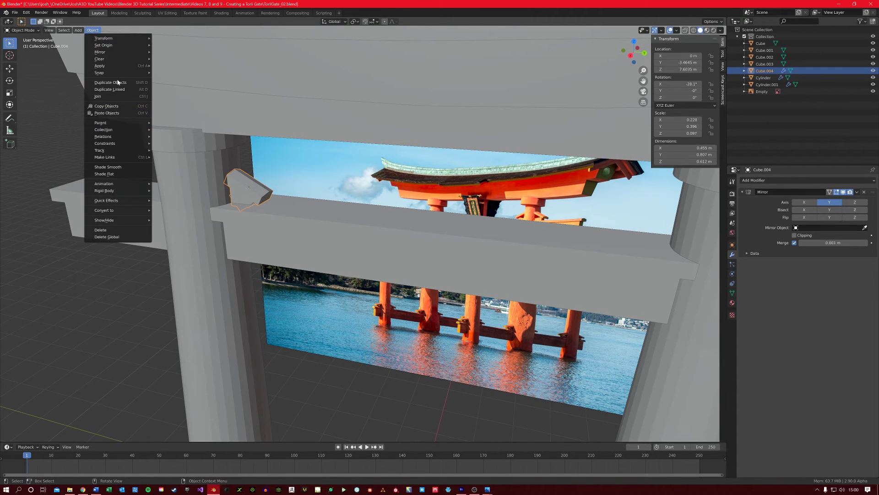
{"action": "mouse_move", "coordinate": [122, 66]}
{"action": "left_click", "coordinate": [176, 86]}
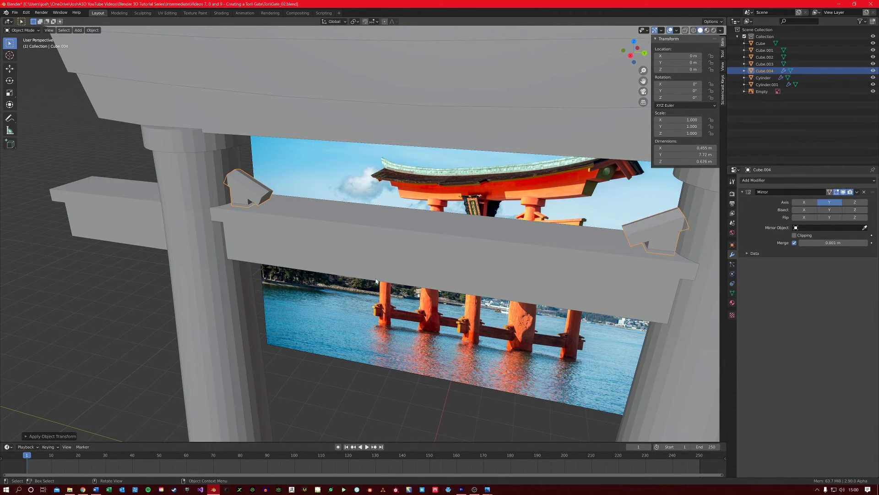
{"action": "scroll", "coordinate": [458, 246], "scroll_direction": "down", "scroll_amount": 3}
Copy and paste the mirrored block, moving the duplicate along Y down the beam.
{"action": "key", "text": "ctrl+c"}
{"action": "key", "text": "ctrl+v"}
{"action": "key", "text": "g"}
{"action": "key", "text": "y"}
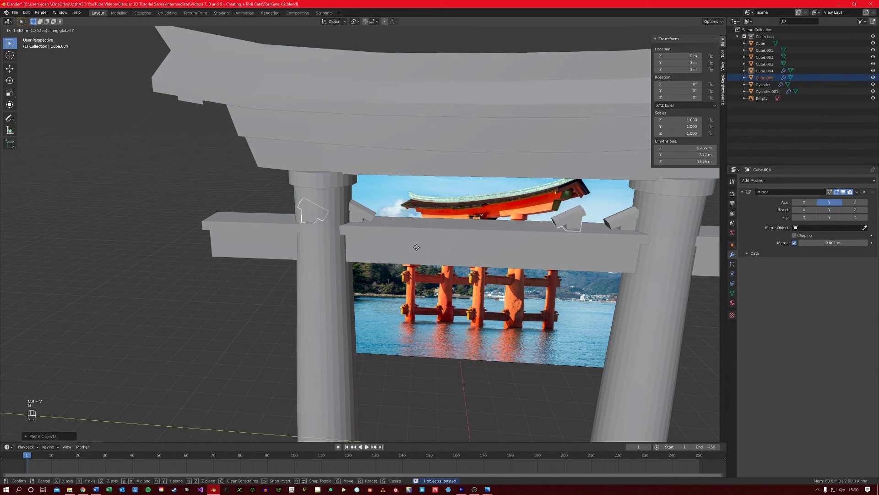
{"action": "left_click", "coordinate": [364, 241]}
{"action": "middle_click_drag", "start_coordinate": [364, 241], "coordinate": [378, 248]}
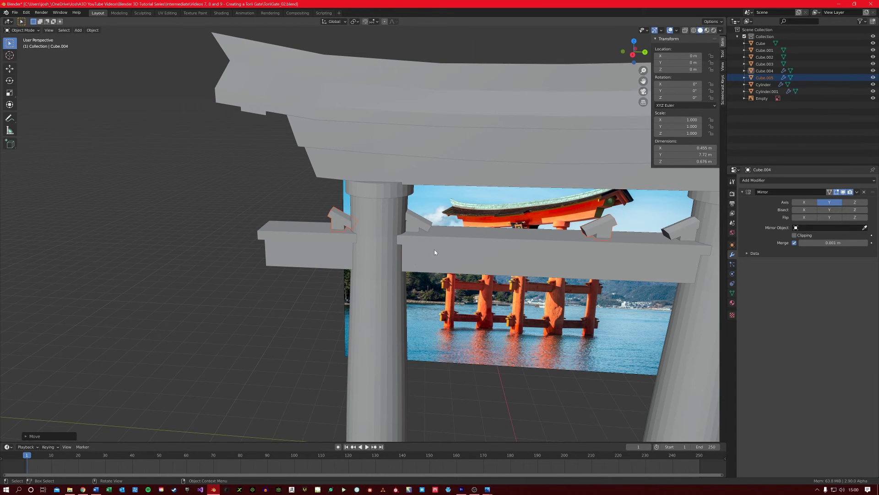
{"action": "middle_click_drag", "start_coordinate": [447, 245], "coordinate": [420, 212], "text": "shift"}
{"action": "scroll", "coordinate": [431, 227], "scroll_direction": "down", "scroll_amount": 1}
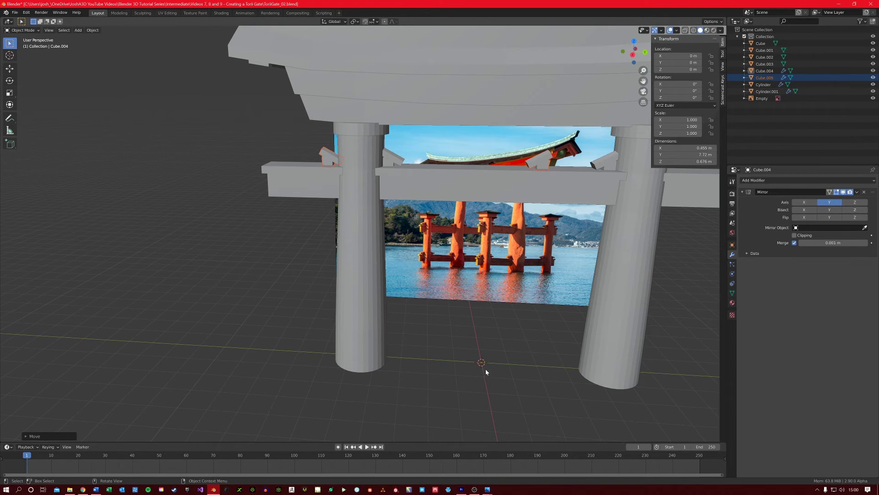
{"action": "key", "text": "r"}
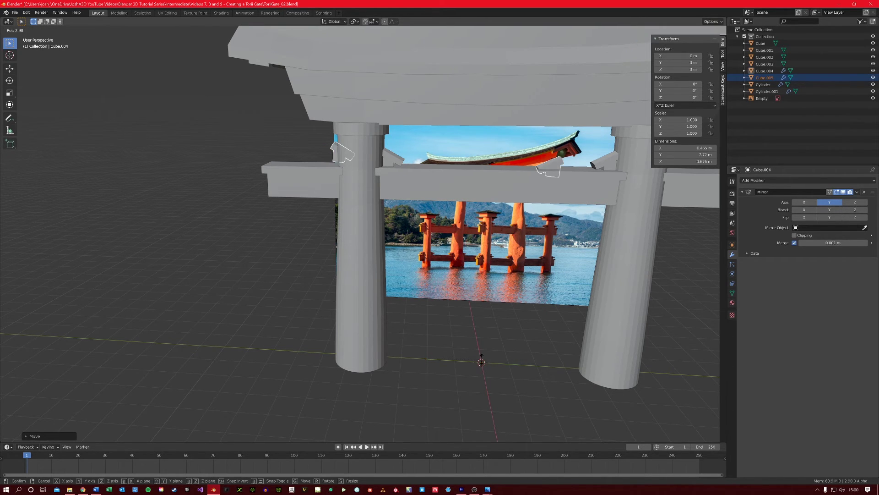
{"action": "right_click", "coordinate": [444, 357]}
{"action": "right_click", "coordinate": [444, 358]}
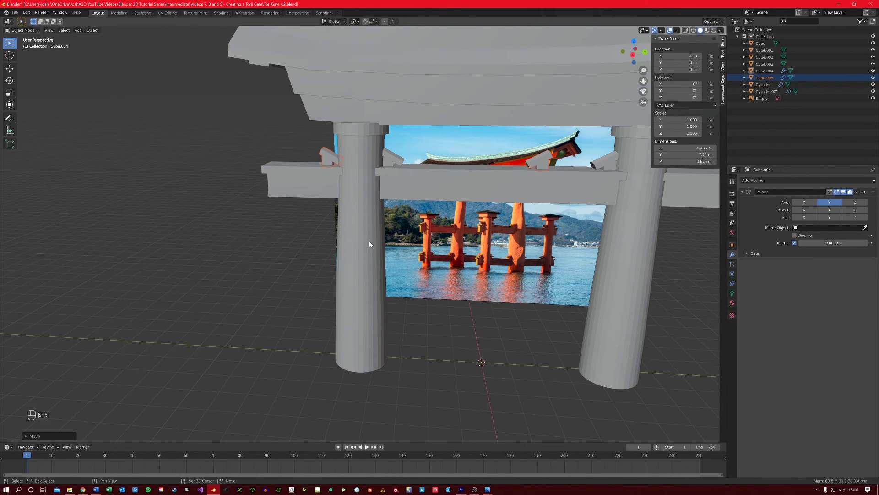
{"action": "middle_click_drag", "start_coordinate": [343, 182], "coordinate": [353, 210], "text": "shift"}
Remove the pasted copy's Mirror modifier and set its origin to geometry.
{"action": "left_click", "coordinate": [338, 193]}
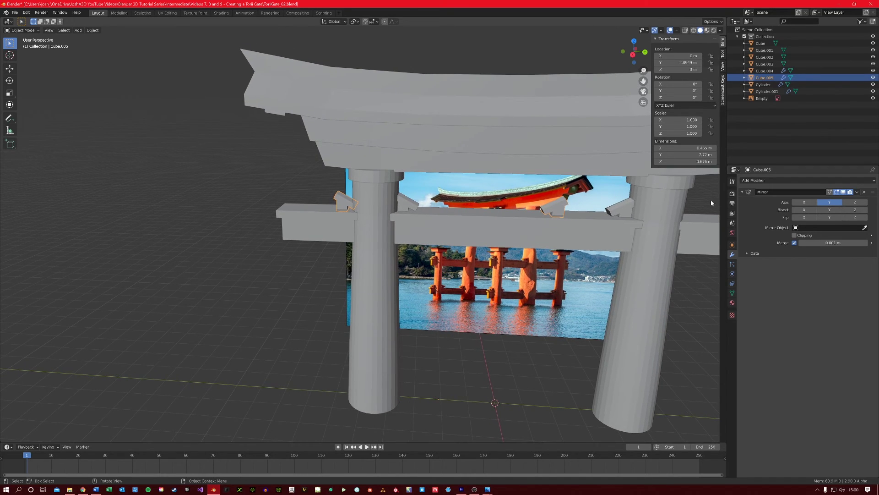
{"action": "left_click", "coordinate": [865, 193]}
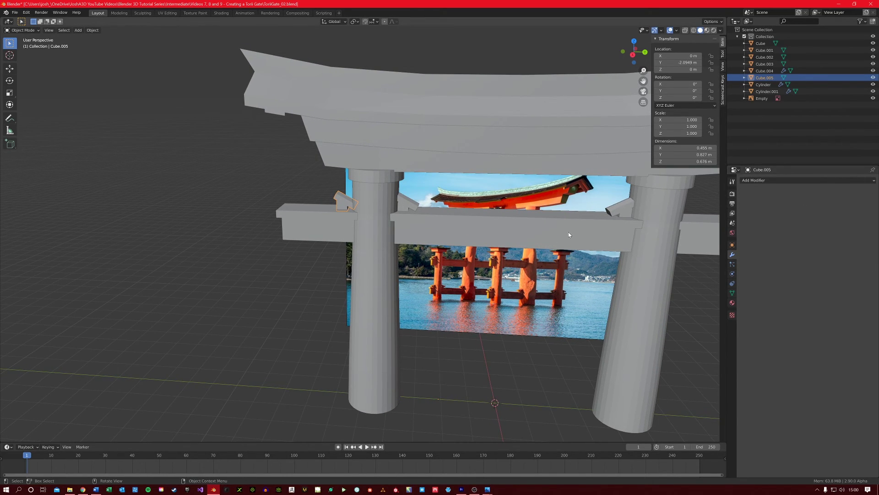
{"action": "left_click", "coordinate": [93, 31]}
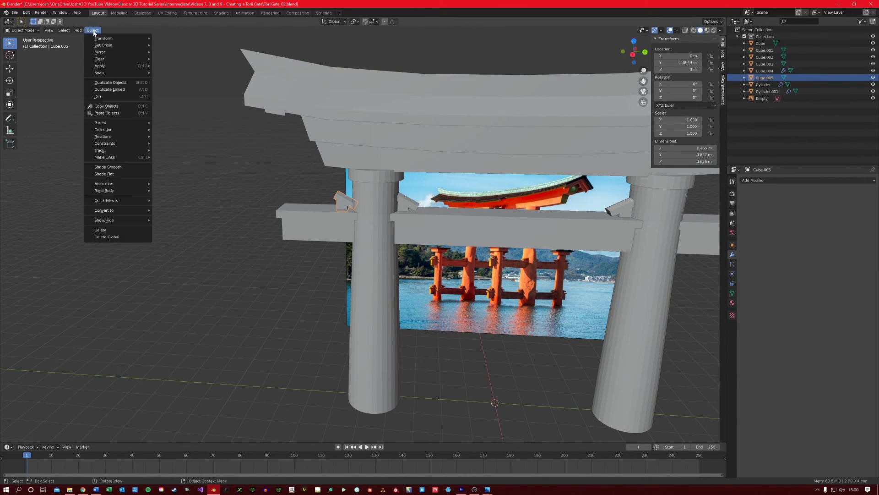
{"action": "mouse_move", "coordinate": [118, 46]}
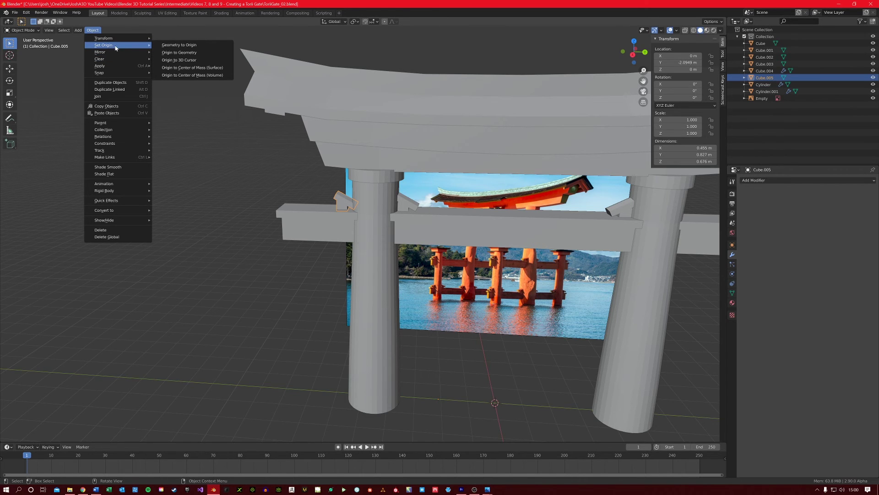
{"action": "left_click", "coordinate": [188, 52]}
{"action": "scroll", "coordinate": [330, 162], "scroll_direction": "up", "scroll_amount": 5}
{"action": "middle_click_drag", "start_coordinate": [327, 138], "coordinate": [375, 185], "text": "shift"}
Rotate the copied block 180° around Z and move it along Y beside the pillar.
{"action": "key", "text": "r"}
{"action": "key", "text": "z"}
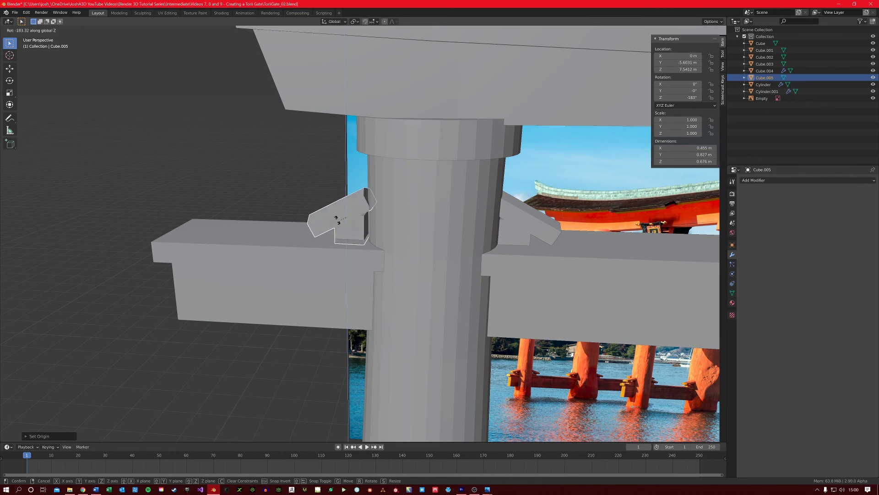
{"action": "left_click", "coordinate": [370, 219]}
{"action": "middle_click_drag", "start_coordinate": [370, 218], "coordinate": [330, 200]}
{"action": "key", "text": "g"}
{"action": "key", "text": "x"}
{"action": "key", "text": "y"}
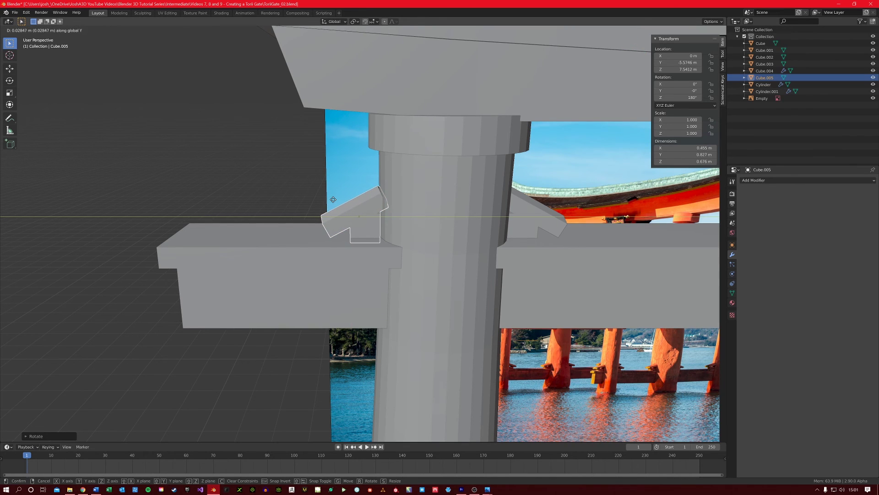
{"action": "left_click", "coordinate": [334, 199]}
{"action": "middle_click_drag", "start_coordinate": [335, 199], "coordinate": [418, 226]}
Add a Y-axis Mirror modifier to the copy and clear its location and rotation.
{"action": "left_click", "coordinate": [785, 180]}
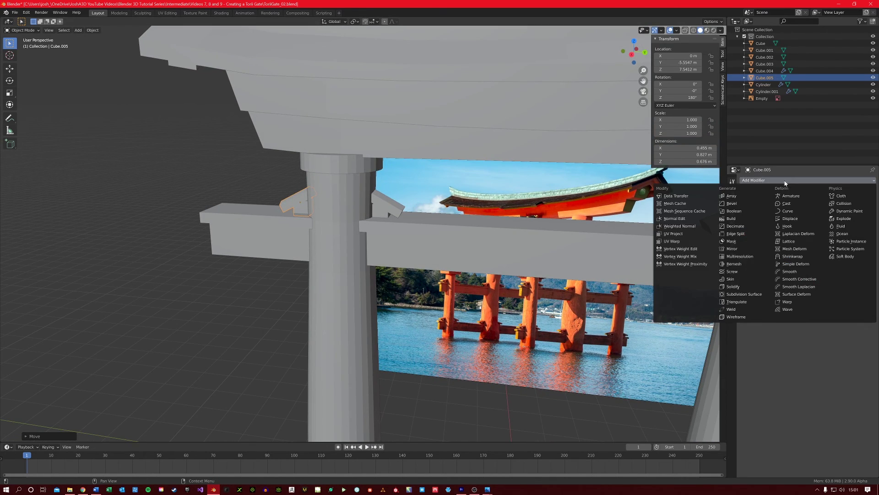
{"action": "left_click", "coordinate": [742, 254]}
{"action": "middle_click_drag", "start_coordinate": [459, 264], "coordinate": [387, 247], "text": "shift"}
{"action": "scroll", "coordinate": [386, 247], "scroll_direction": "down", "scroll_amount": 2}
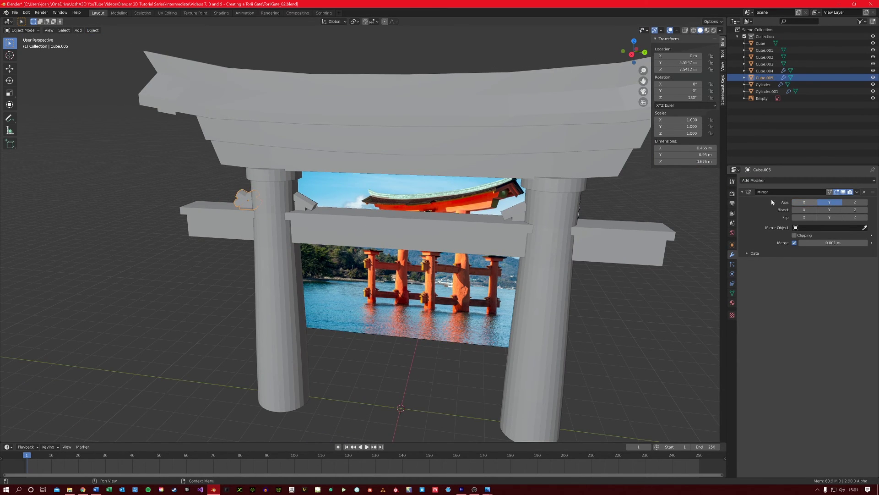
{"action": "left_click", "coordinate": [92, 29]}
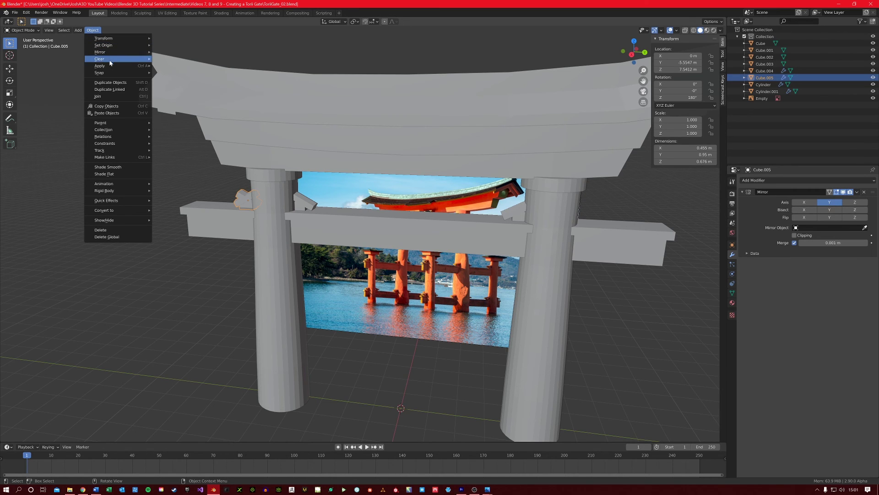
{"action": "left_click", "coordinate": [179, 87]}
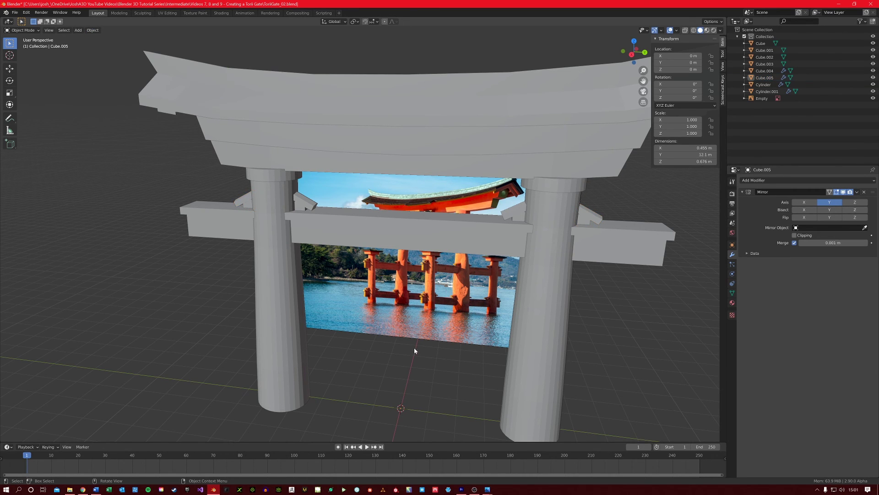
{"action": "middle_click_drag", "start_coordinate": [413, 350], "coordinate": [356, 375]}
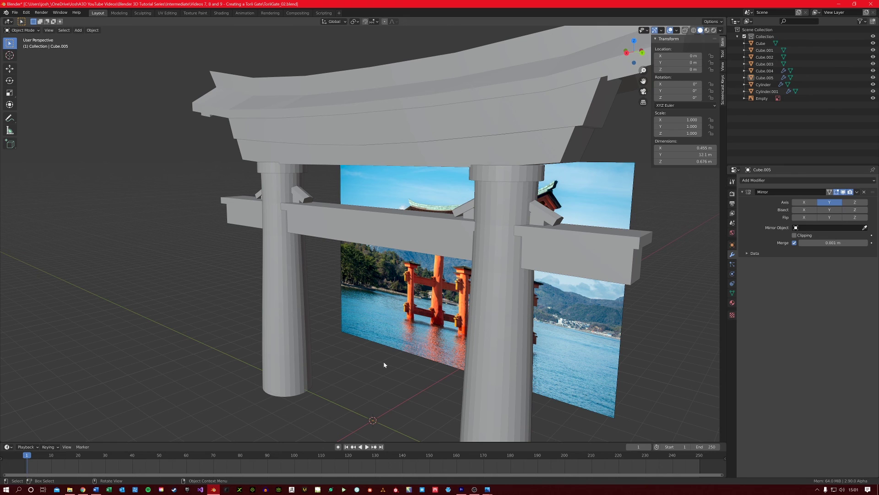
{"action": "middle_click_drag", "start_coordinate": [384, 365], "coordinate": [364, 367]}
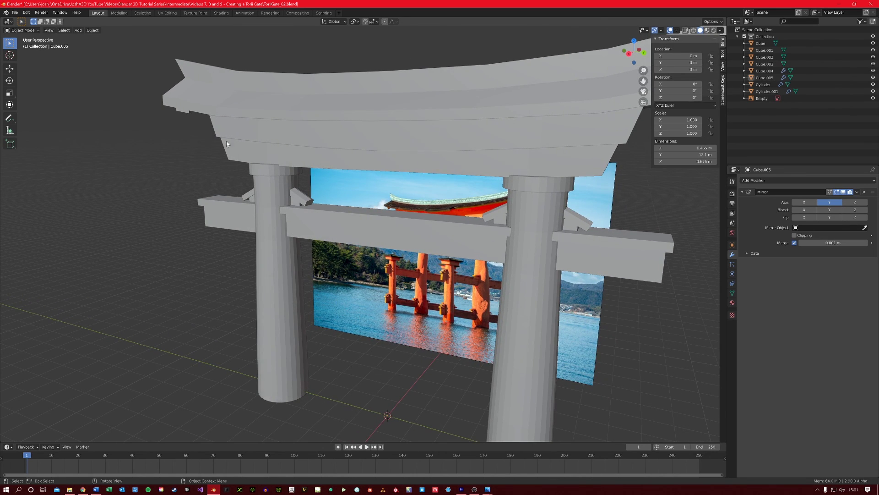
Save the scene as a new version, ToriiGate_03.blend.
{"action": "left_click", "coordinate": [19, 13]}
{"action": "left_click", "coordinate": [28, 67]}
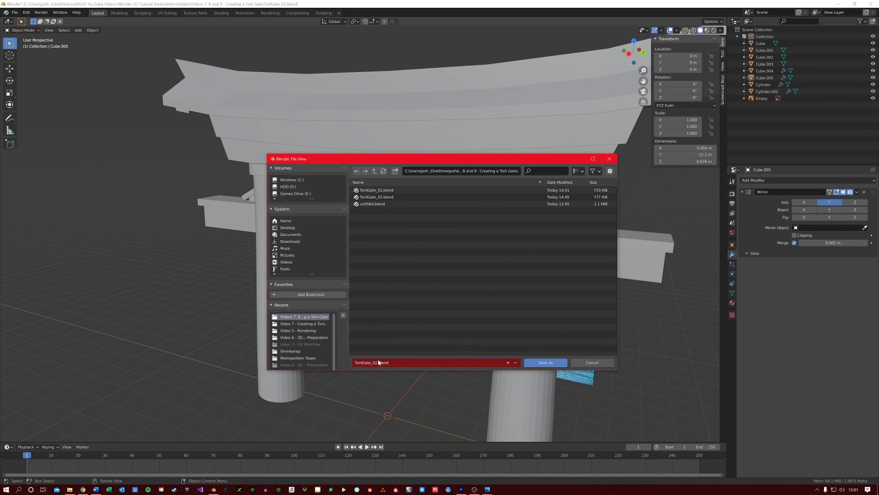
{"action": "left_click", "coordinate": [377, 362]}
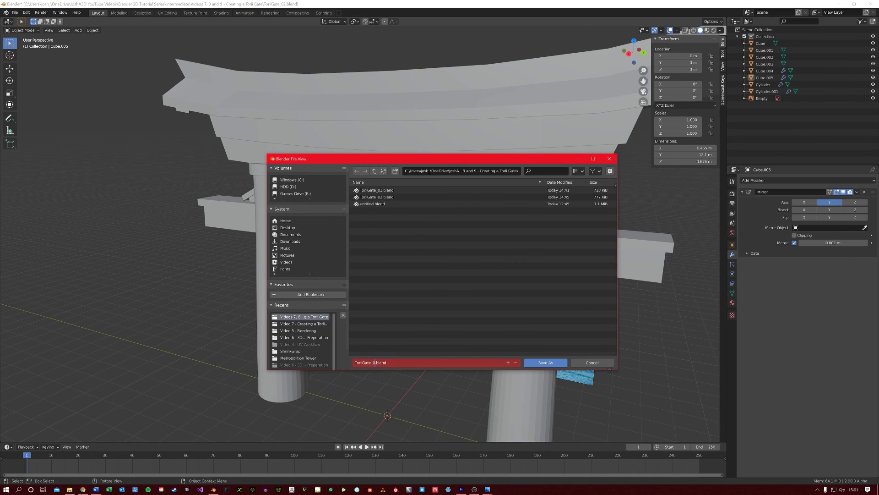
{"action": "key", "text": "Return"}
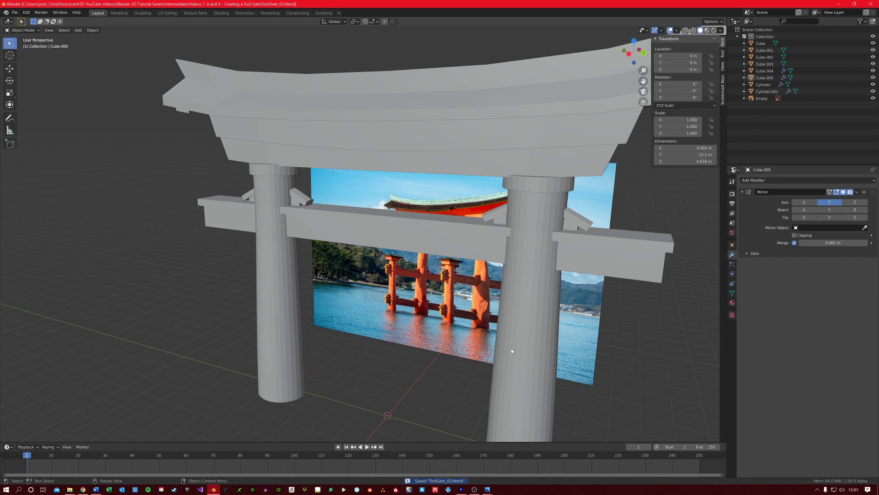